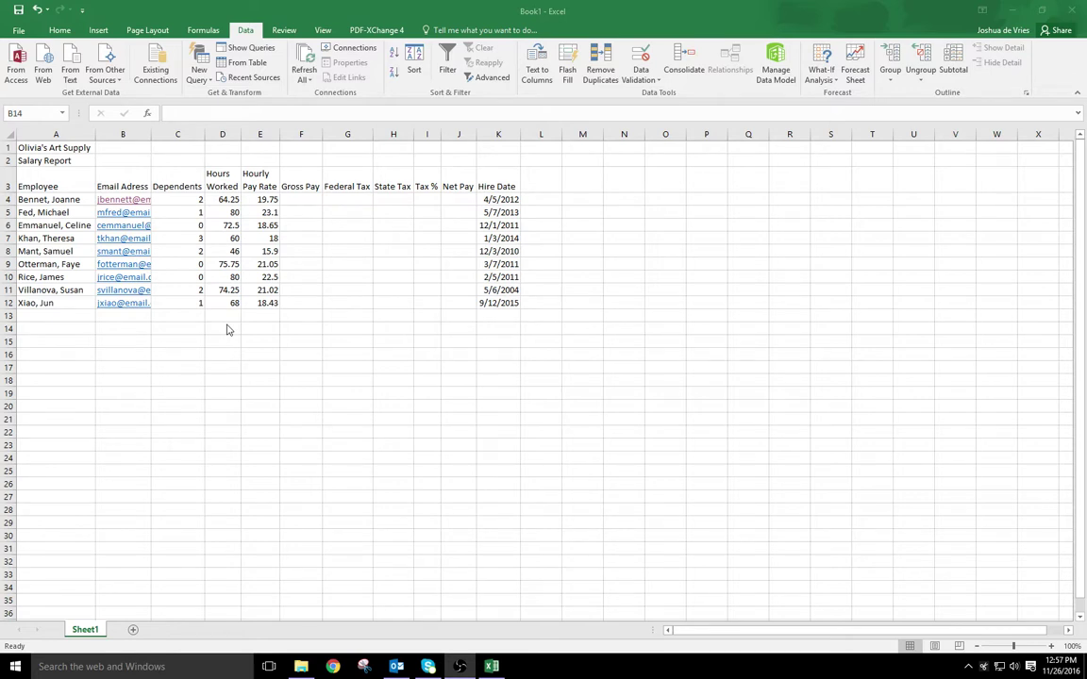
Step: Add the row labels Totals, Highest, Lowest and Average in cells A13 to A16 below the employee list
left_click(70, 317)
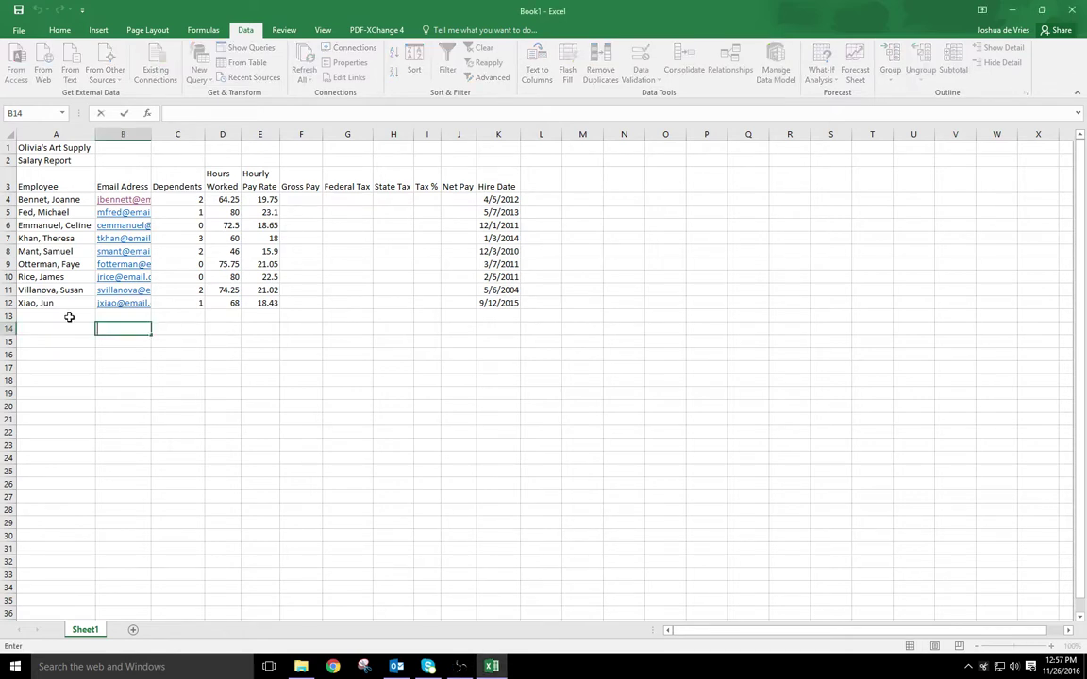
left_click(34, 315)
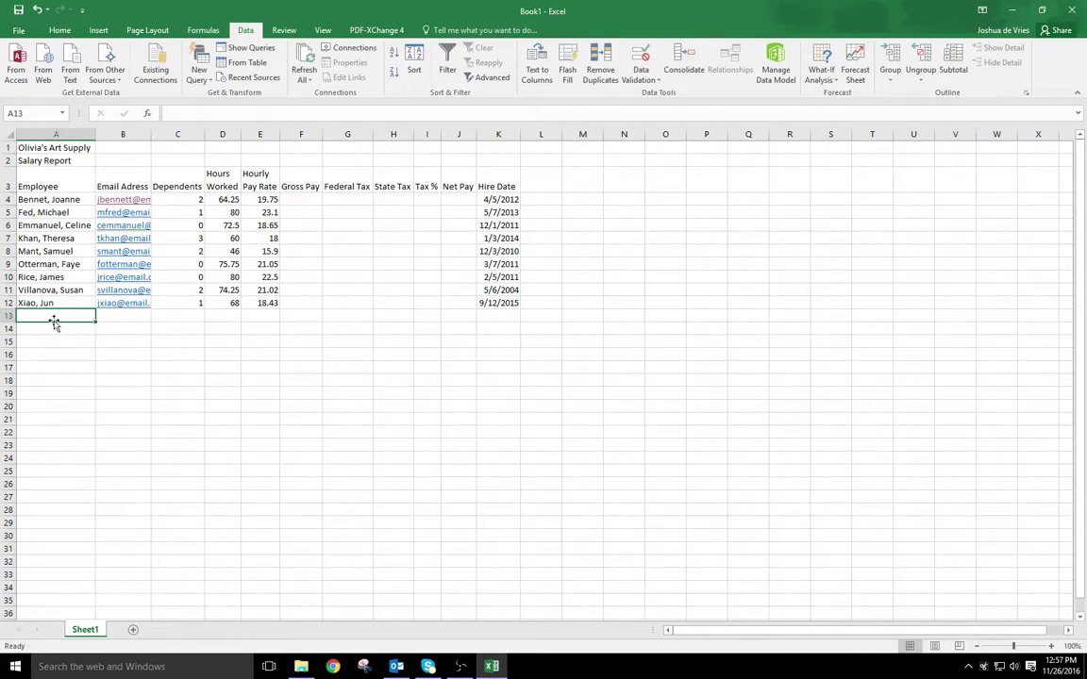
type("Totals")
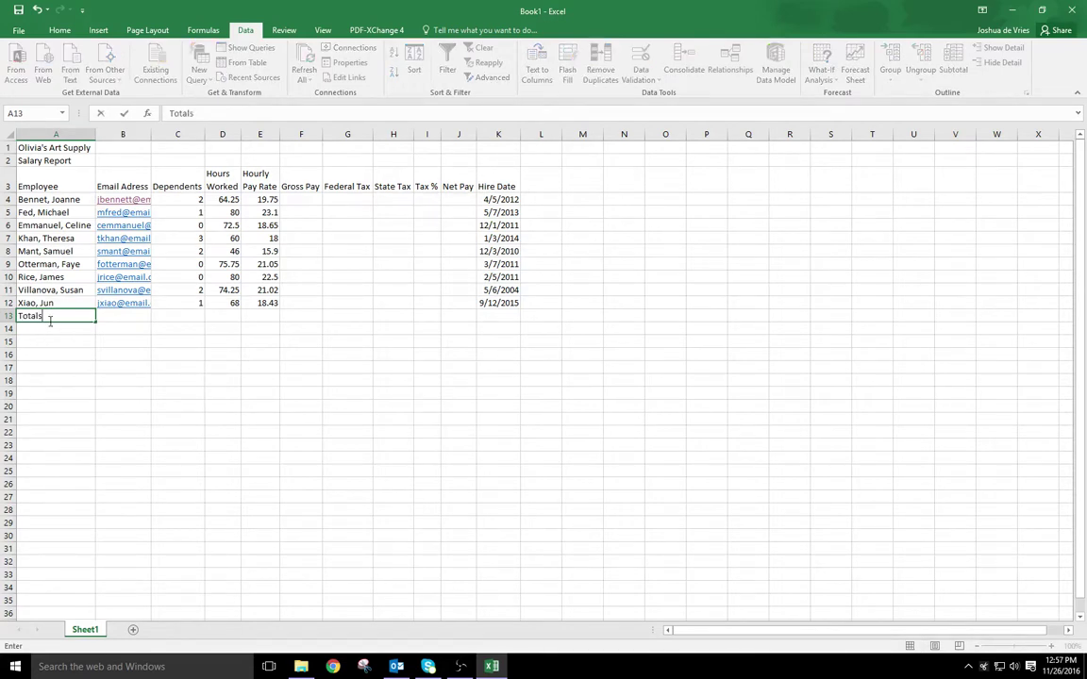
key("Return")
type("Highest")
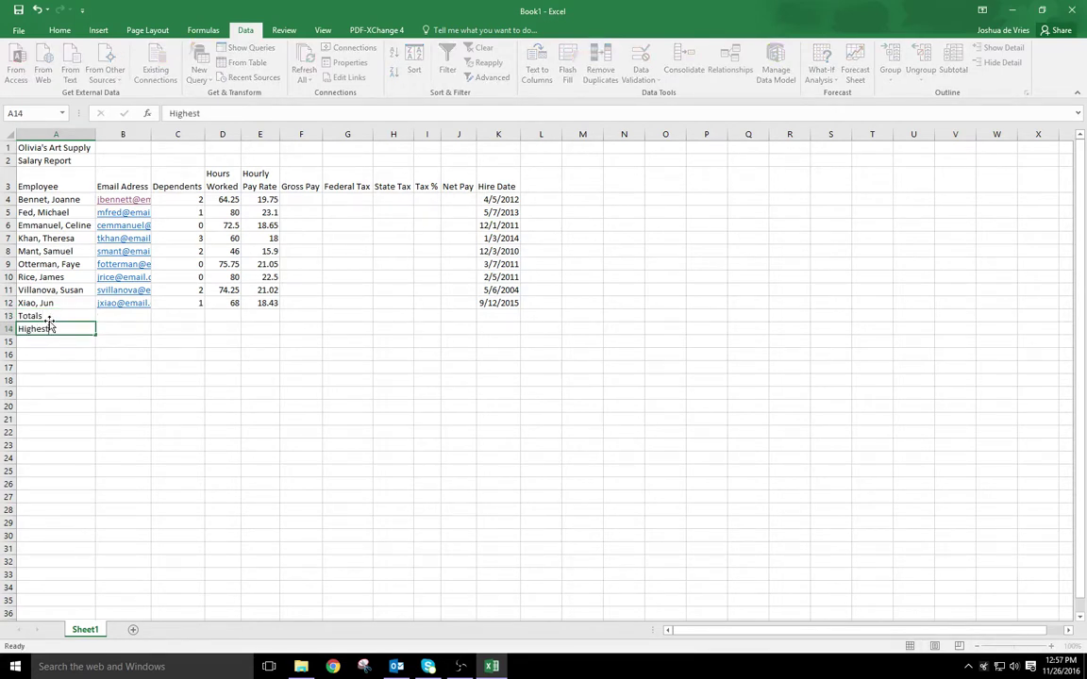
key("Return")
type("Lowest")
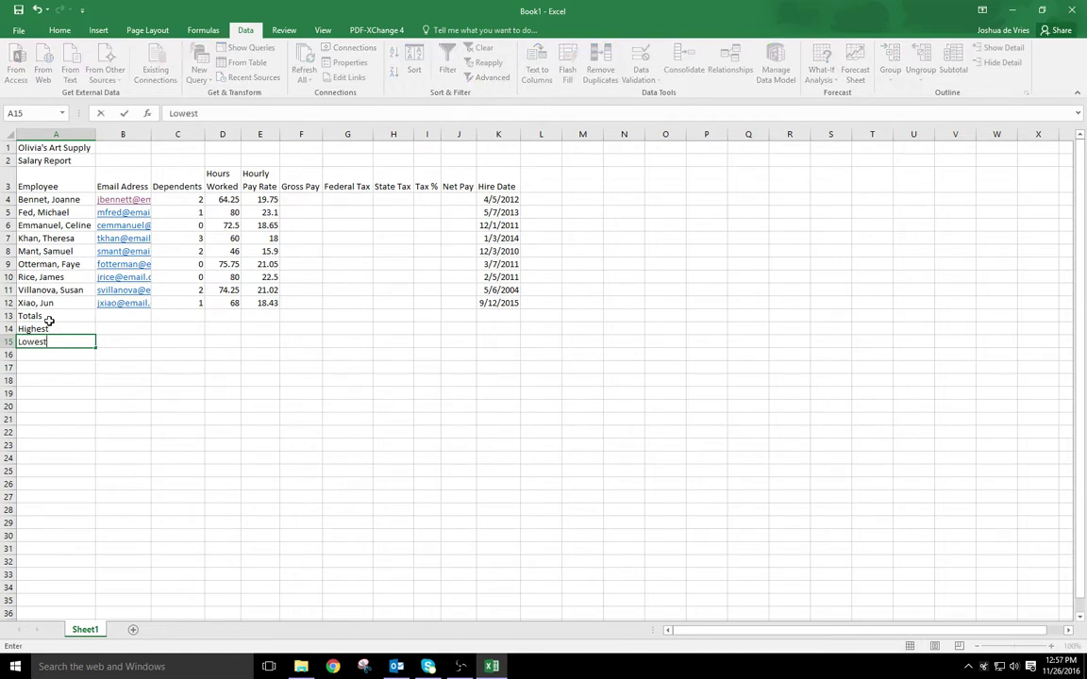
key("Return")
type("Average")
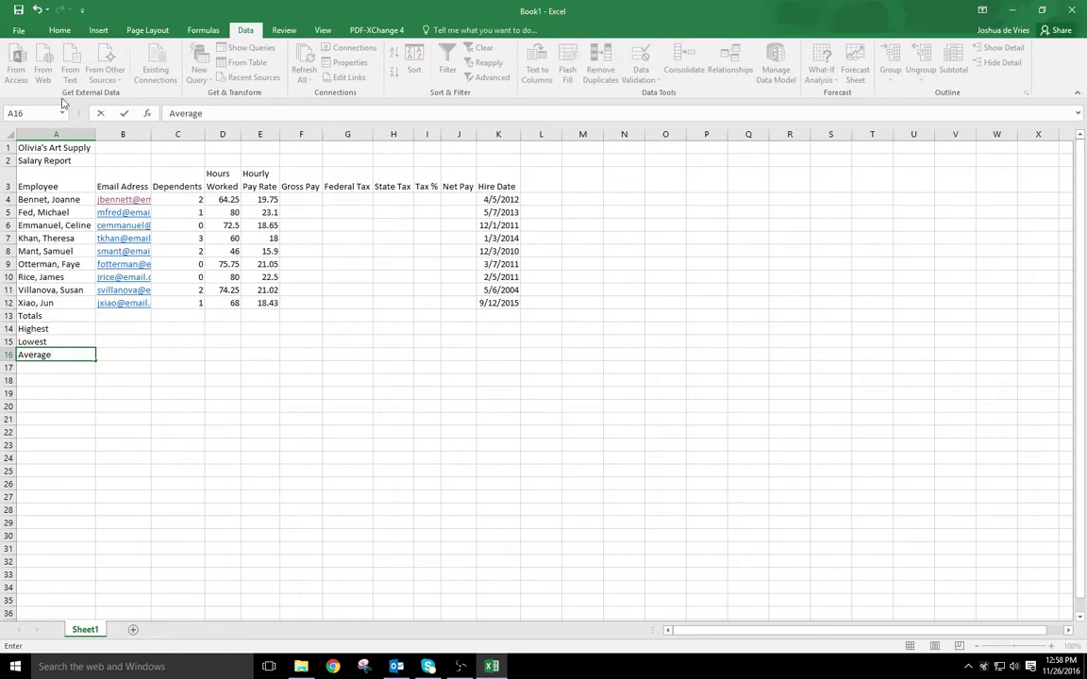
Step: Calculate the first employee's gross pay in F4 as hours worked times hourly pay rate with =D4*E4
left_click(307, 200)
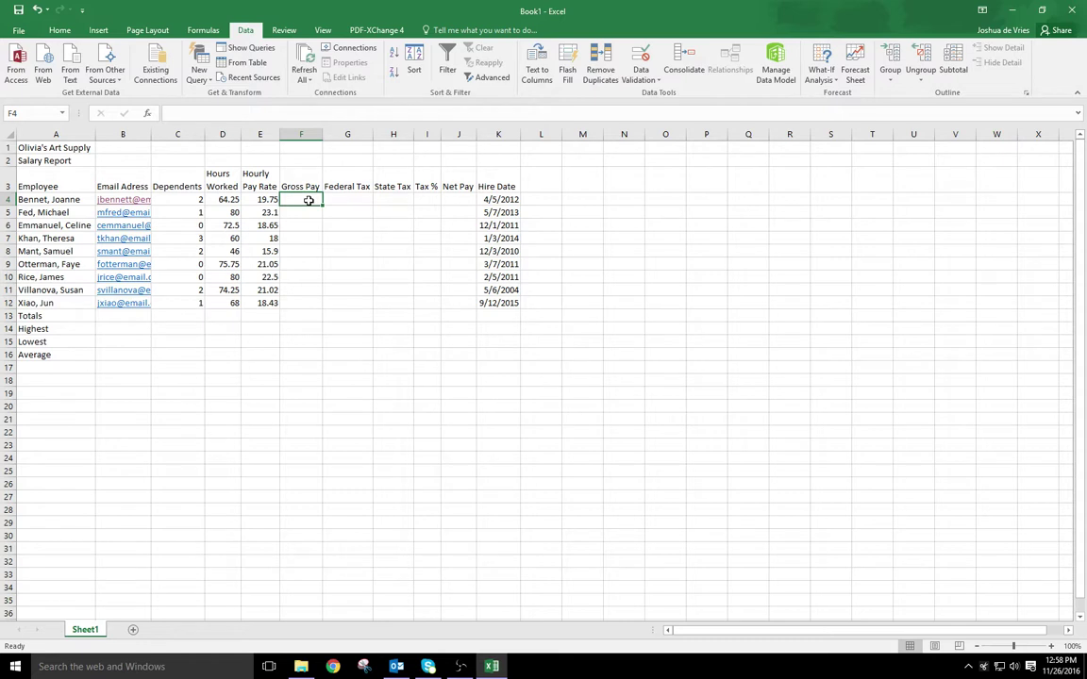
left_click(179, 113)
type("=")
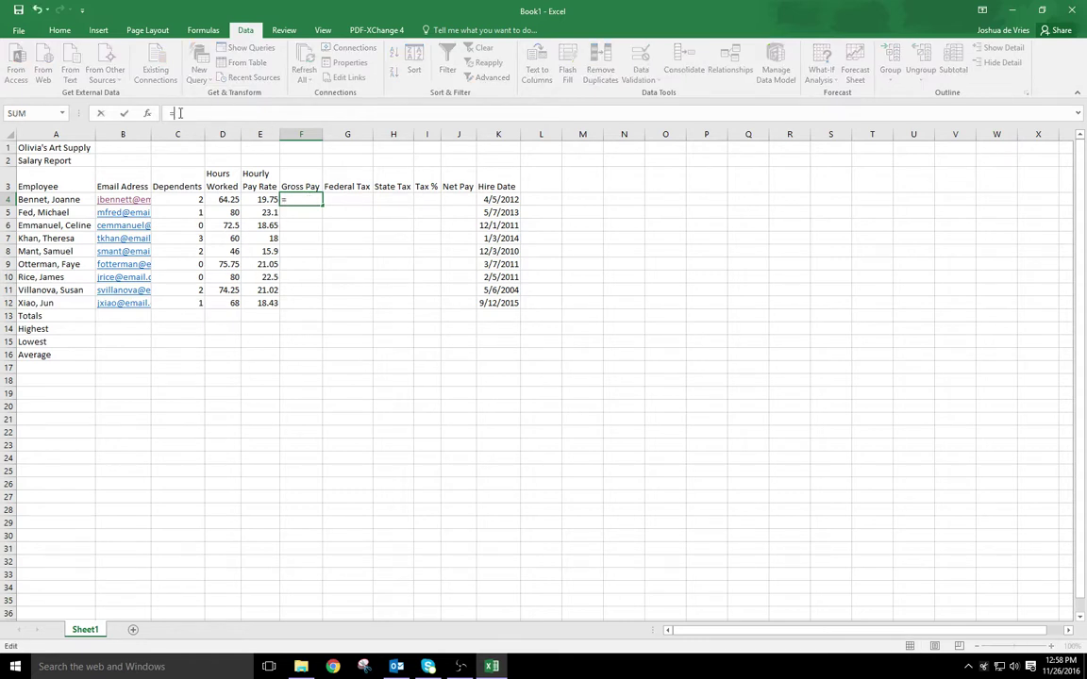
left_click(228, 199)
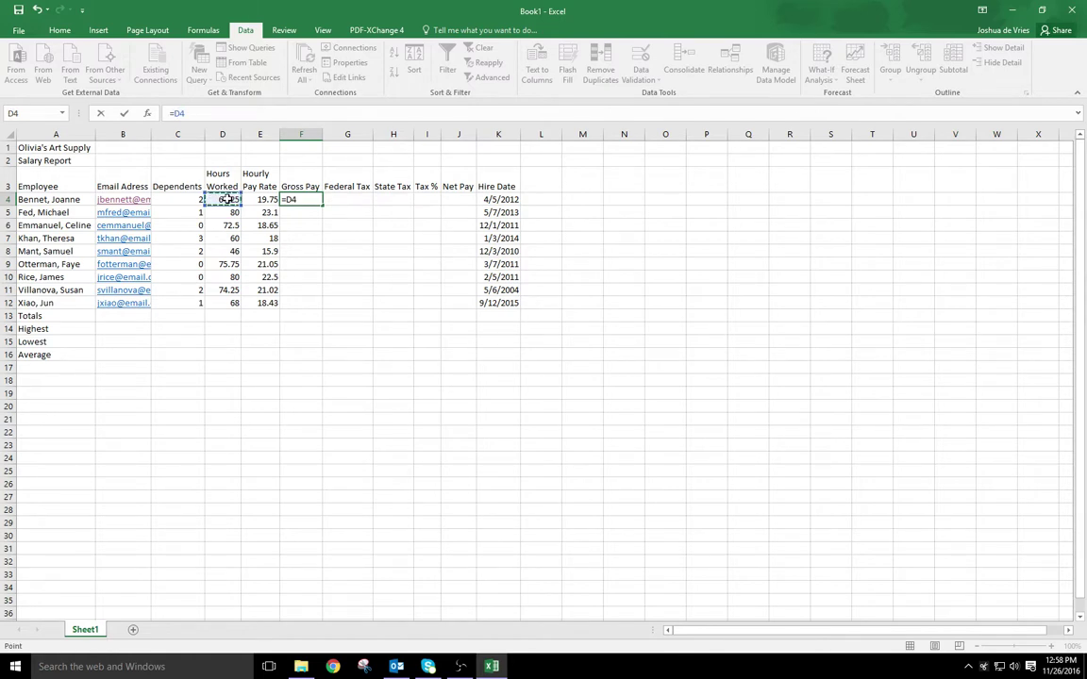
type("*")
left_click(265, 200)
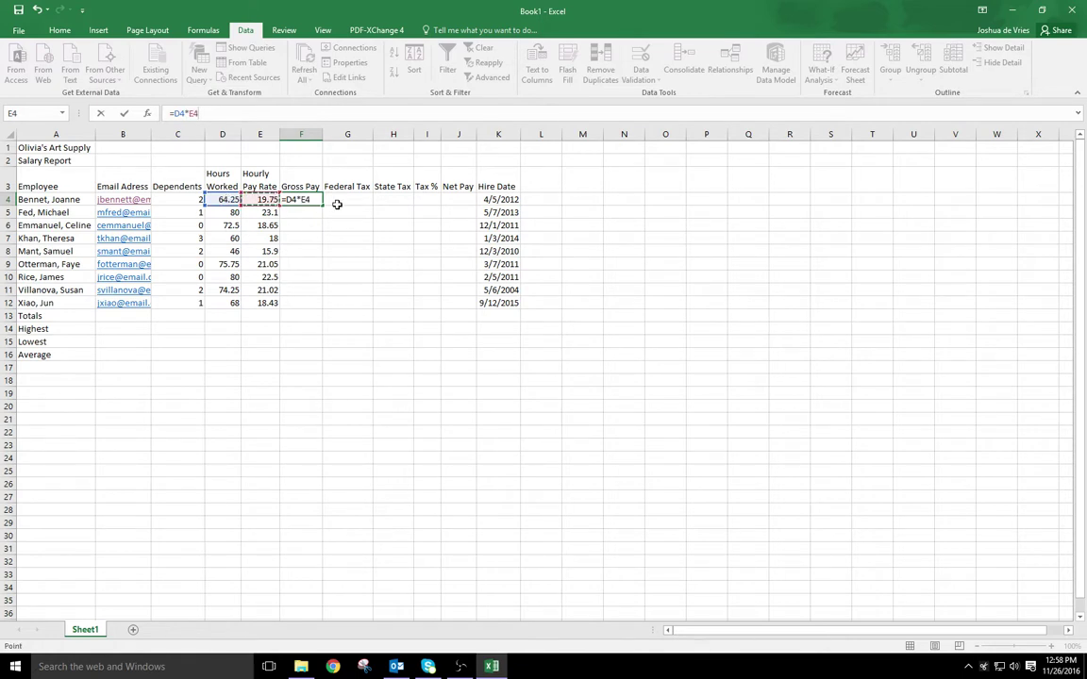
key("Return")
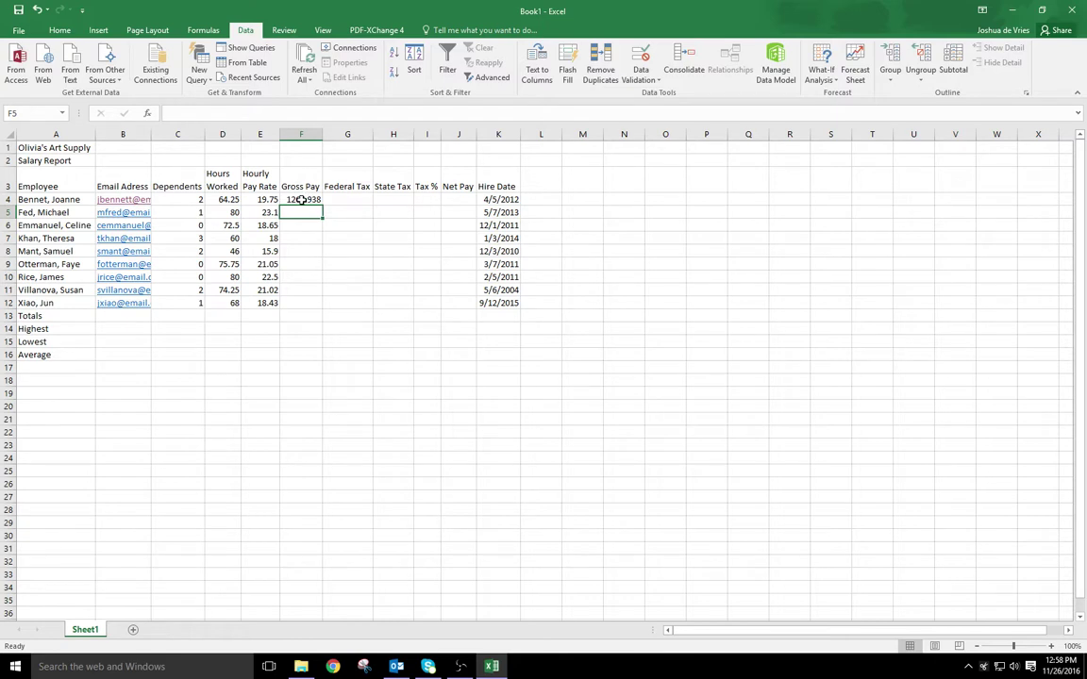
Step: Calculate the first employee's federal tax in G4 with the formula =.22*(F4-C4*24.32)
left_click(354, 199)
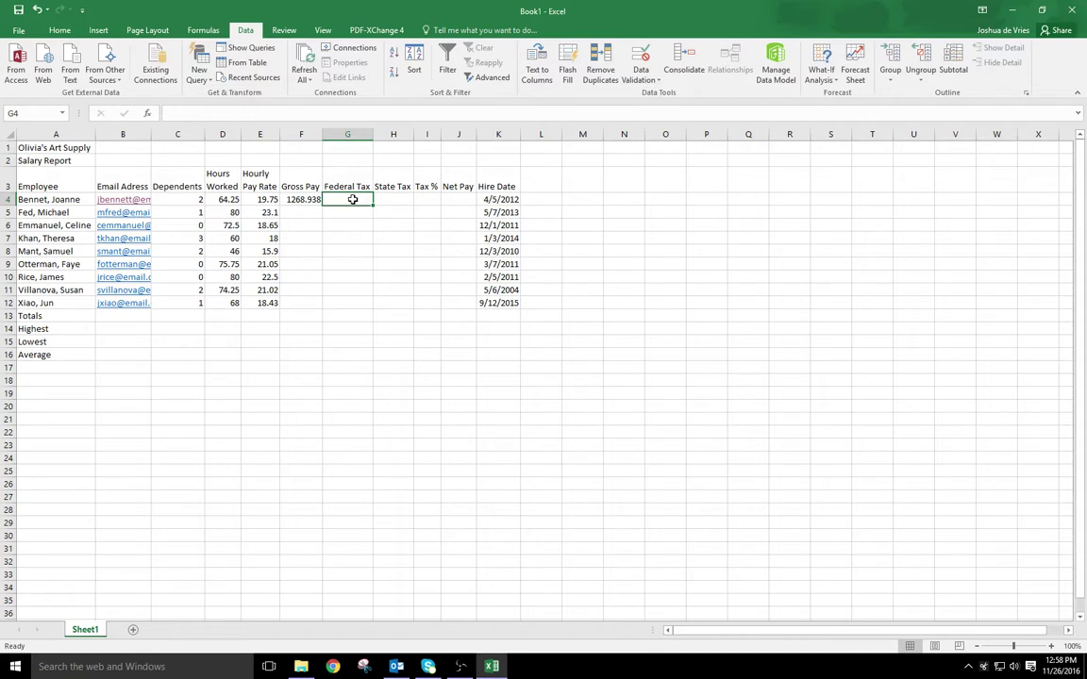
type("=.")
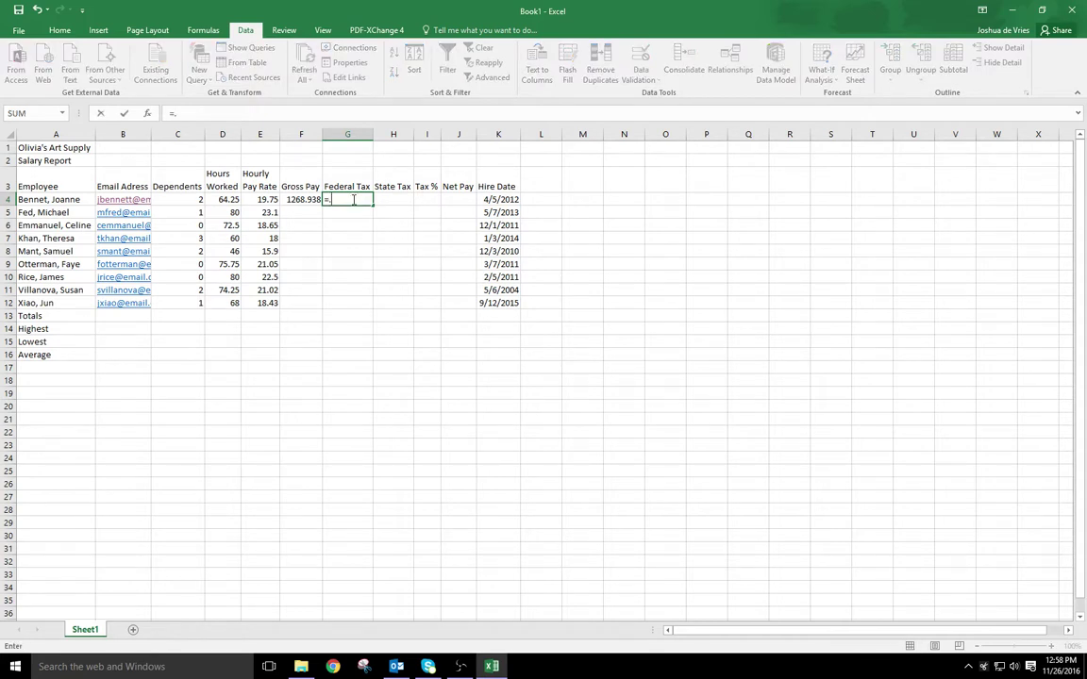
type("22*(")
left_click(306, 199)
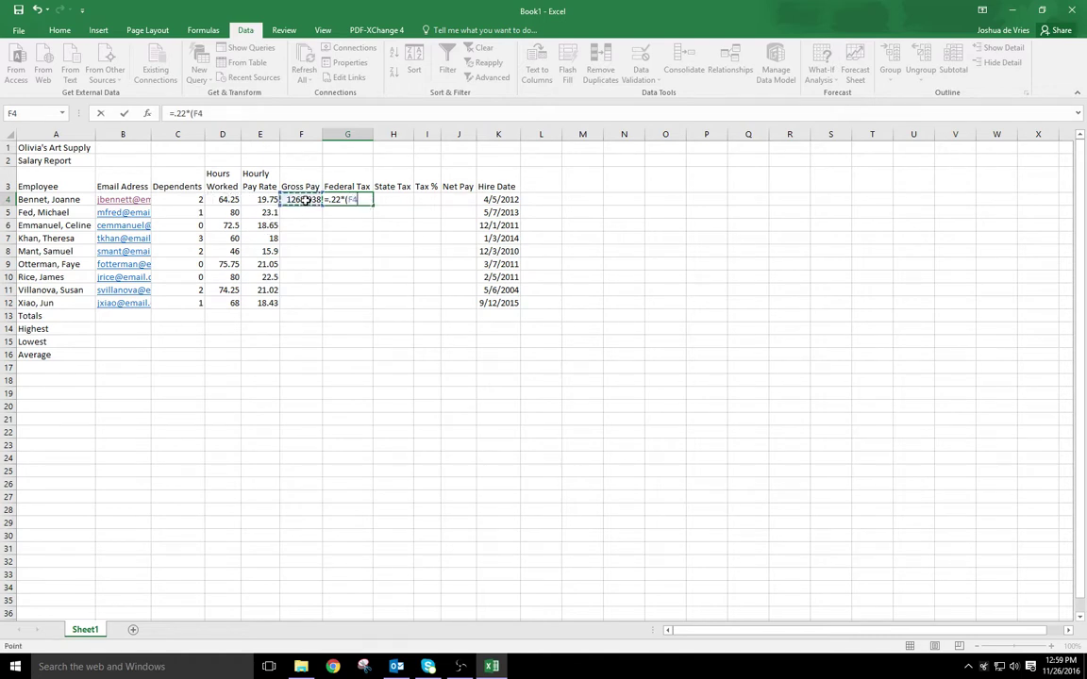
left_click(224, 114)
type("-")
left_click(189, 200)
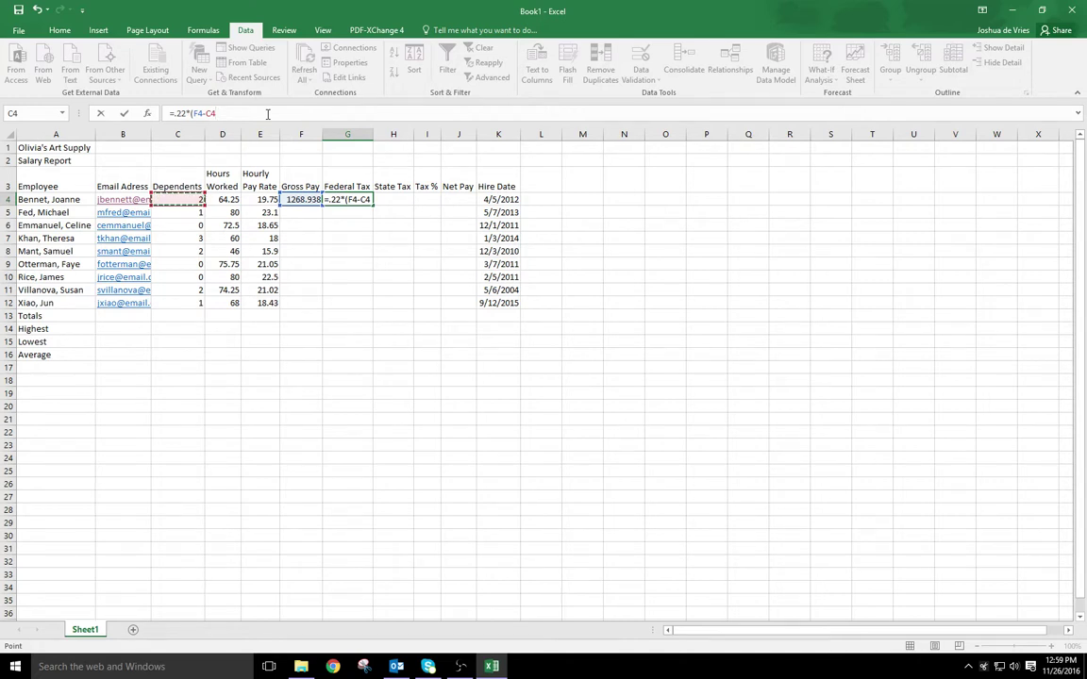
type("*24.32)")
key("Return")
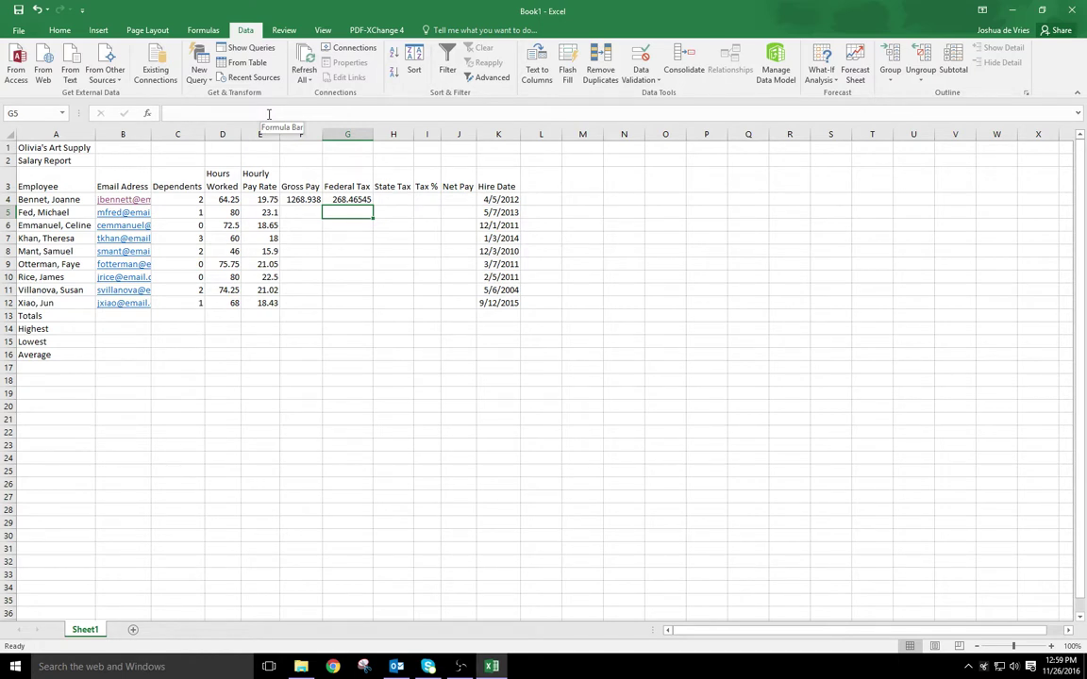
Step: Calculate the first employee's state tax in H4 as 4% of gross pay with the formula =0.04*F4
left_click(409, 199)
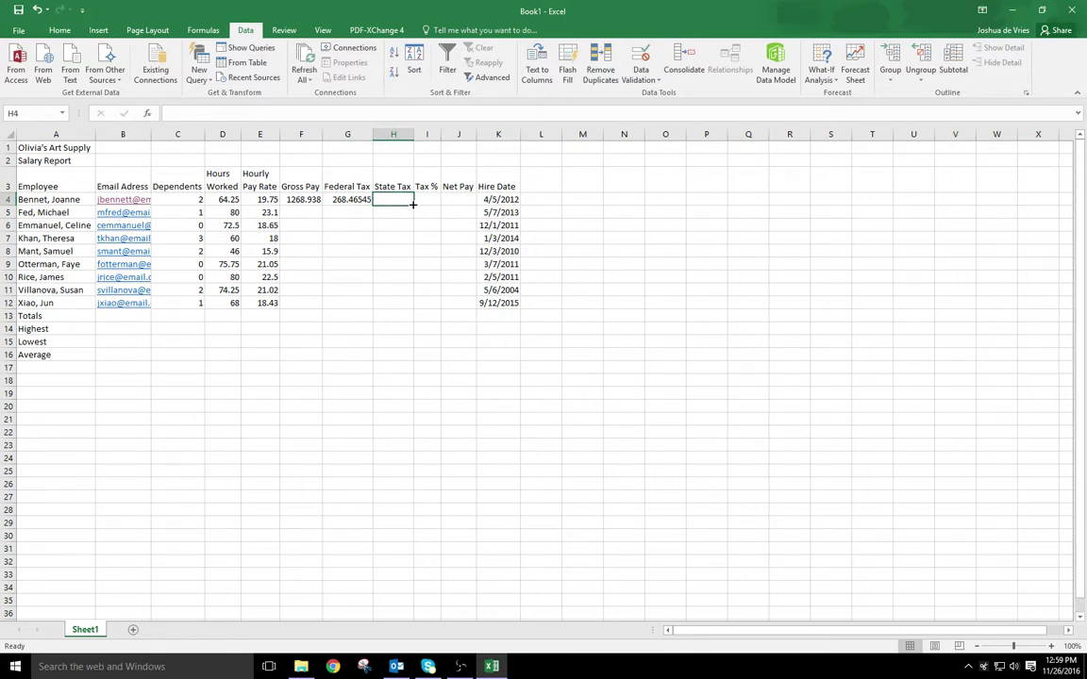
type("0.04")
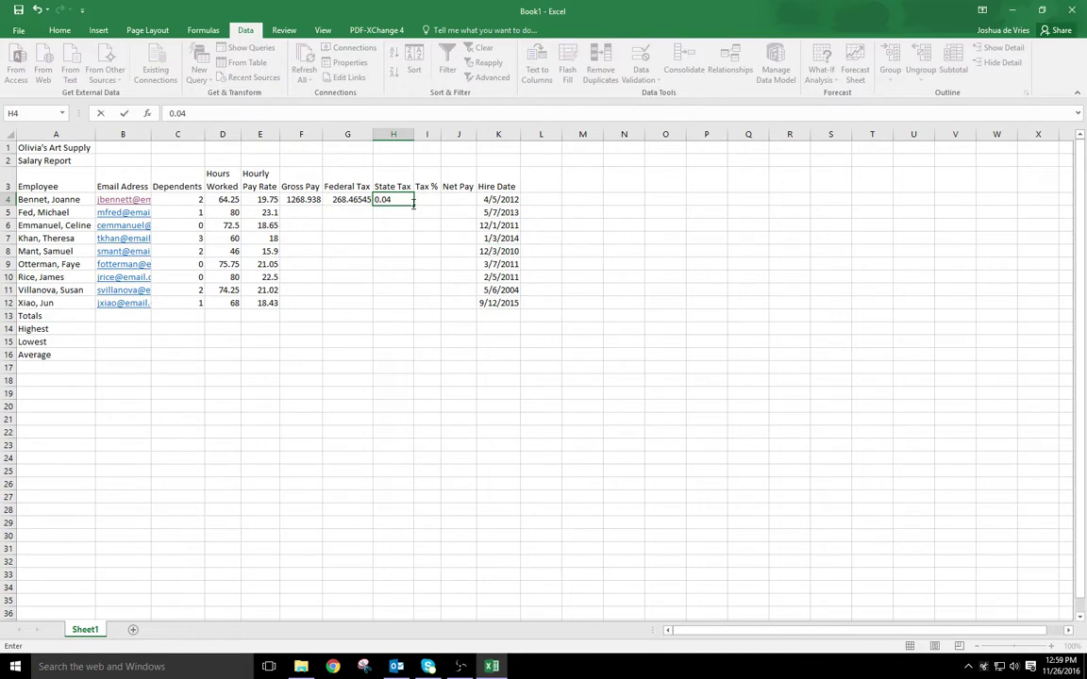
type("*")
left_click(304, 201)
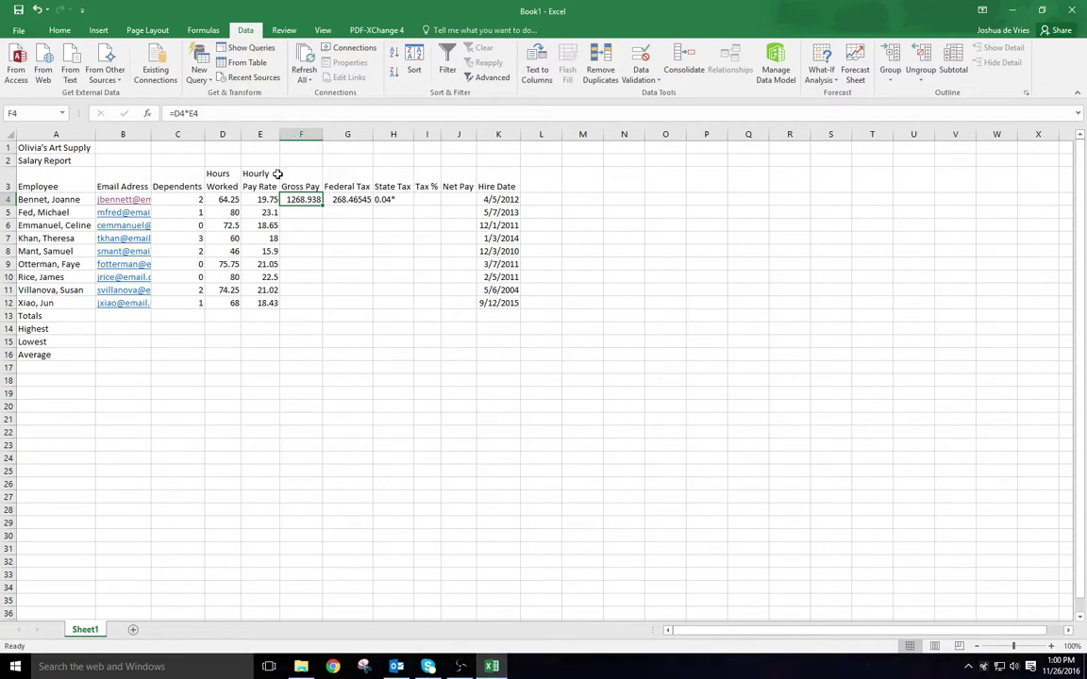
left_click(202, 111)
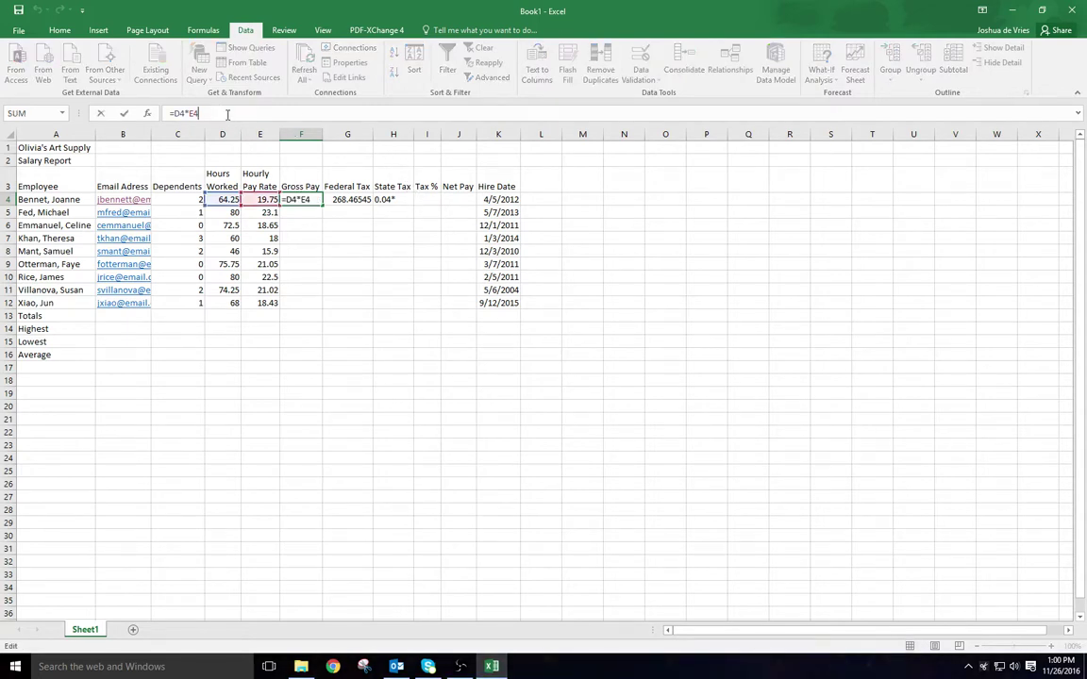
left_click(394, 199)
left_click(204, 111)
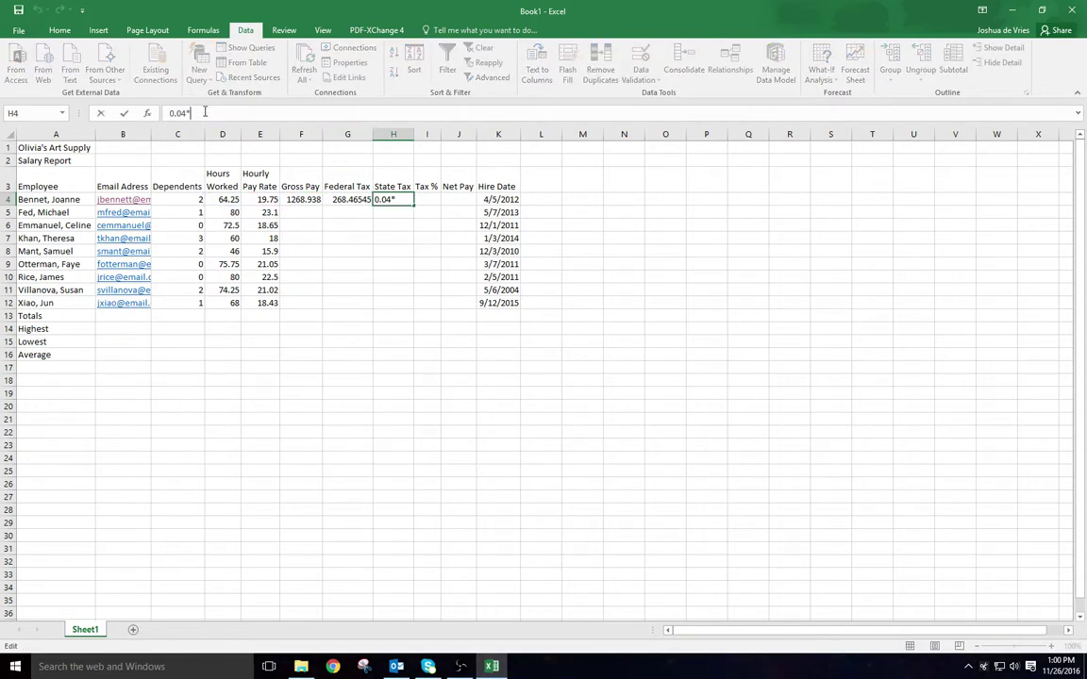
left_click(169, 112)
type("=")
left_click(237, 112)
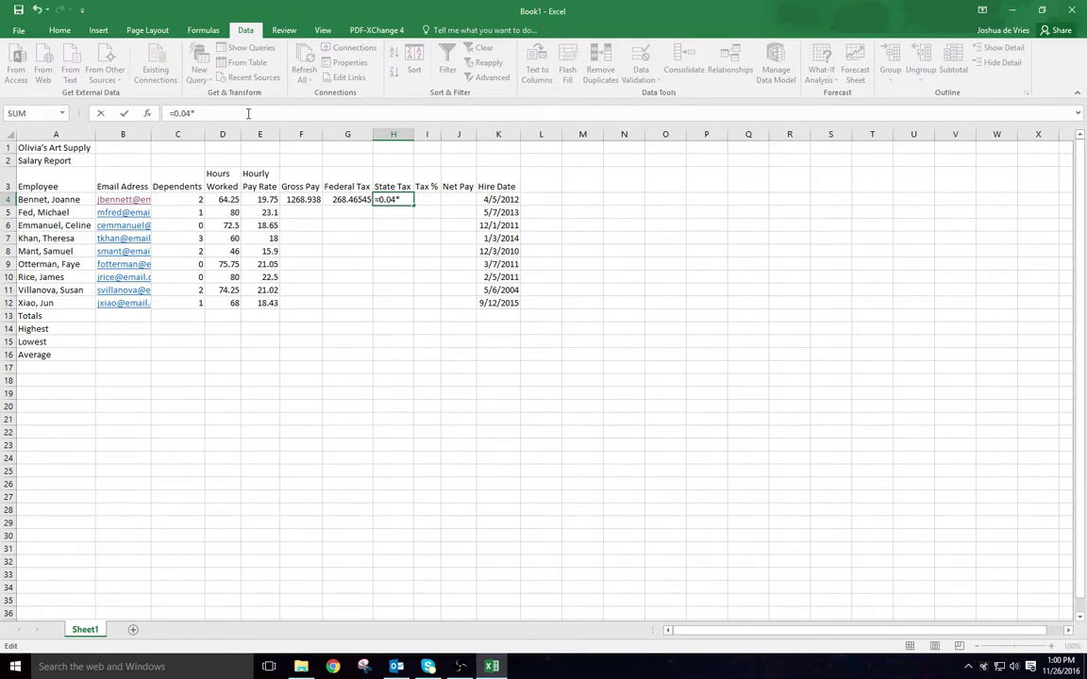
left_click(316, 202)
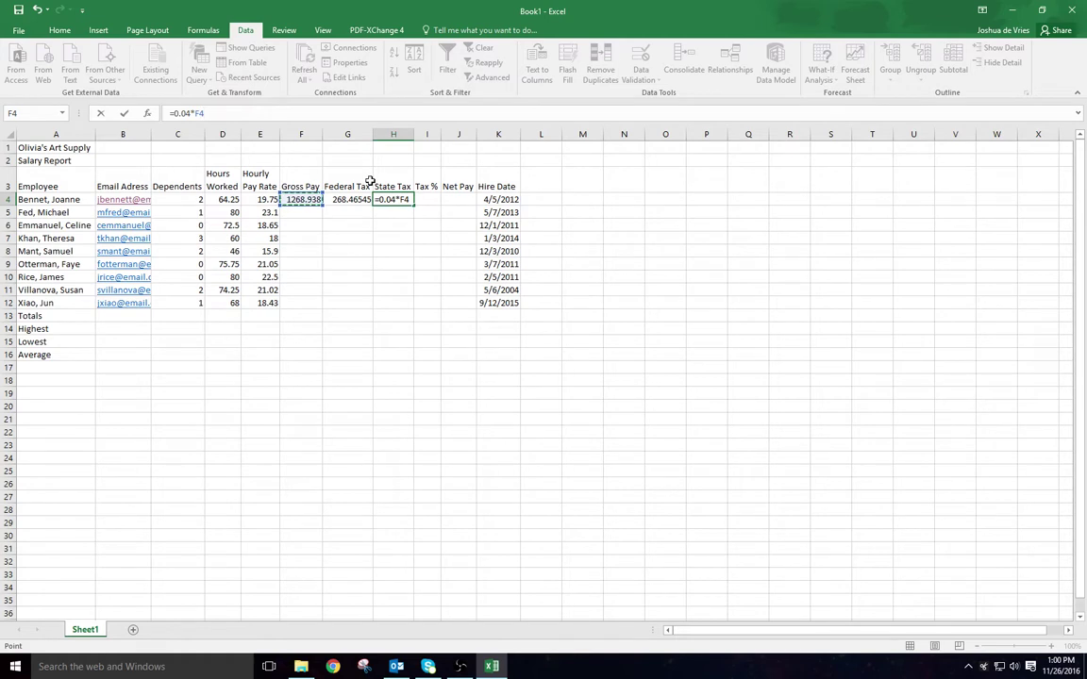
key("Return")
Step: Enter the formula =G4+H4/F4 in I4 for the first employee's tax percentage
left_click(434, 199)
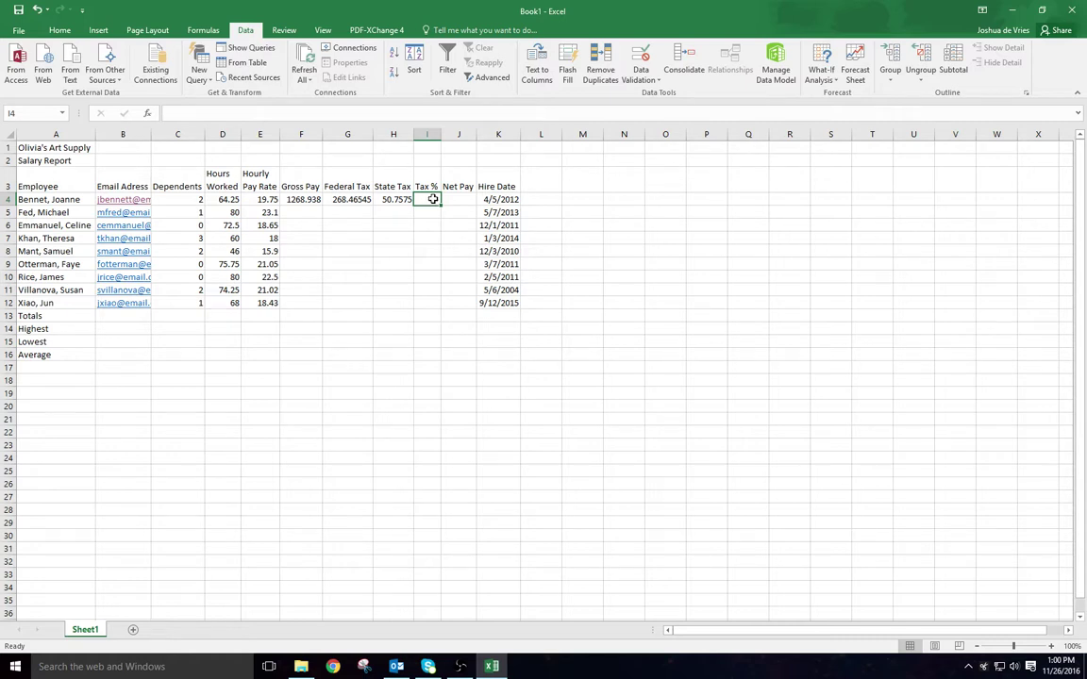
left_click(174, 114)
type("=")
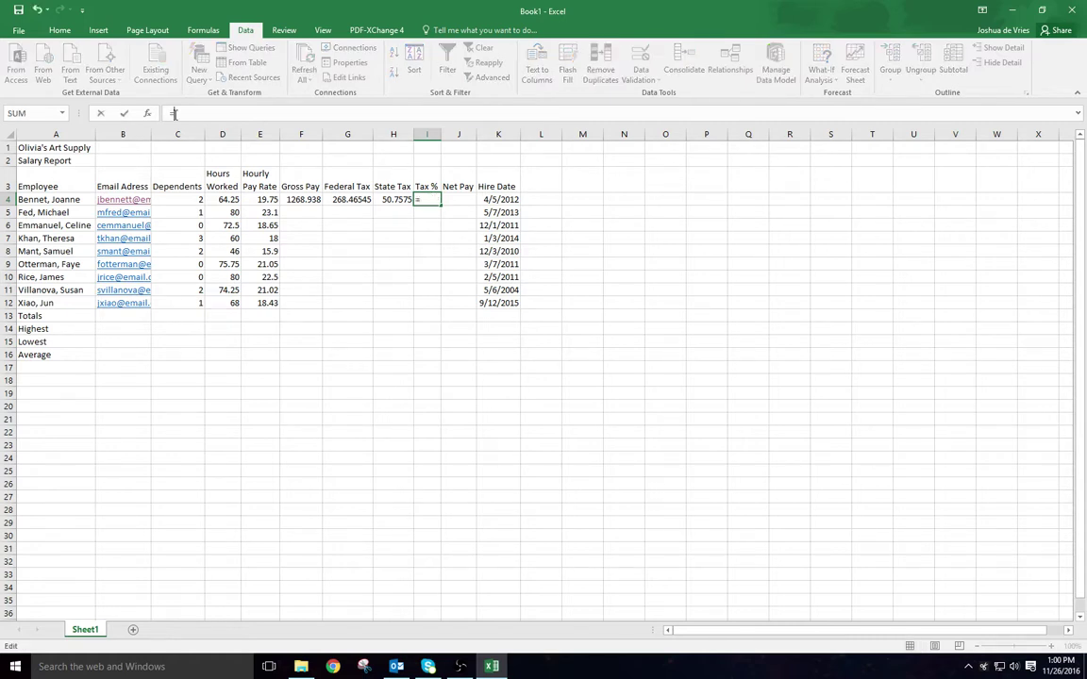
left_click(356, 200)
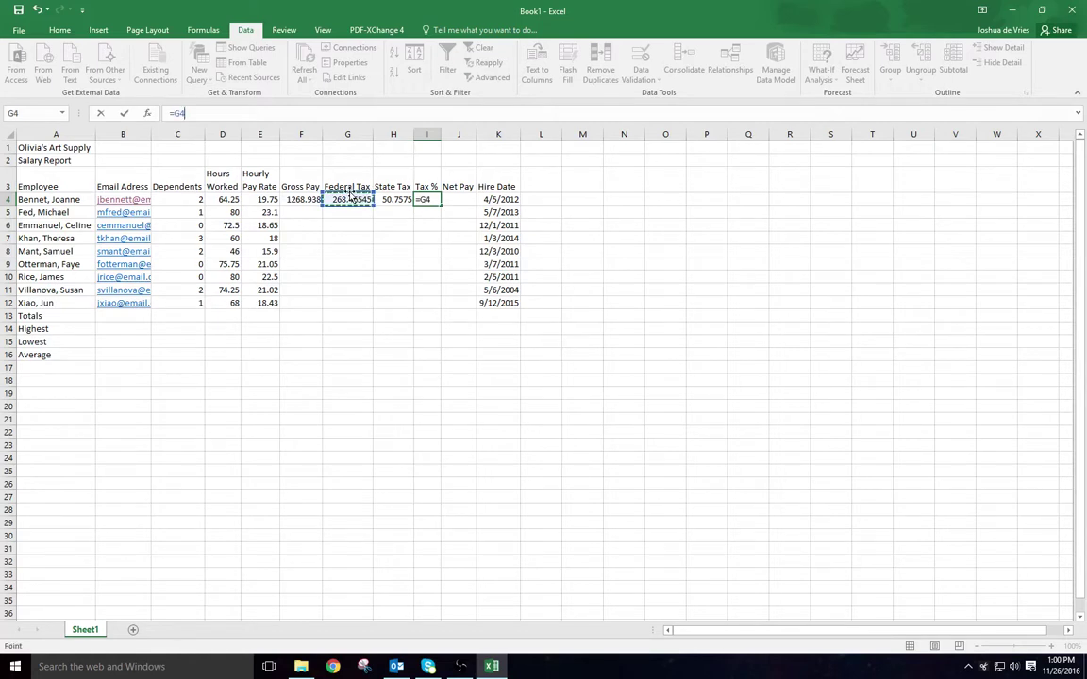
type("=")
key("BackSpace")
type("+")
left_click(395, 200)
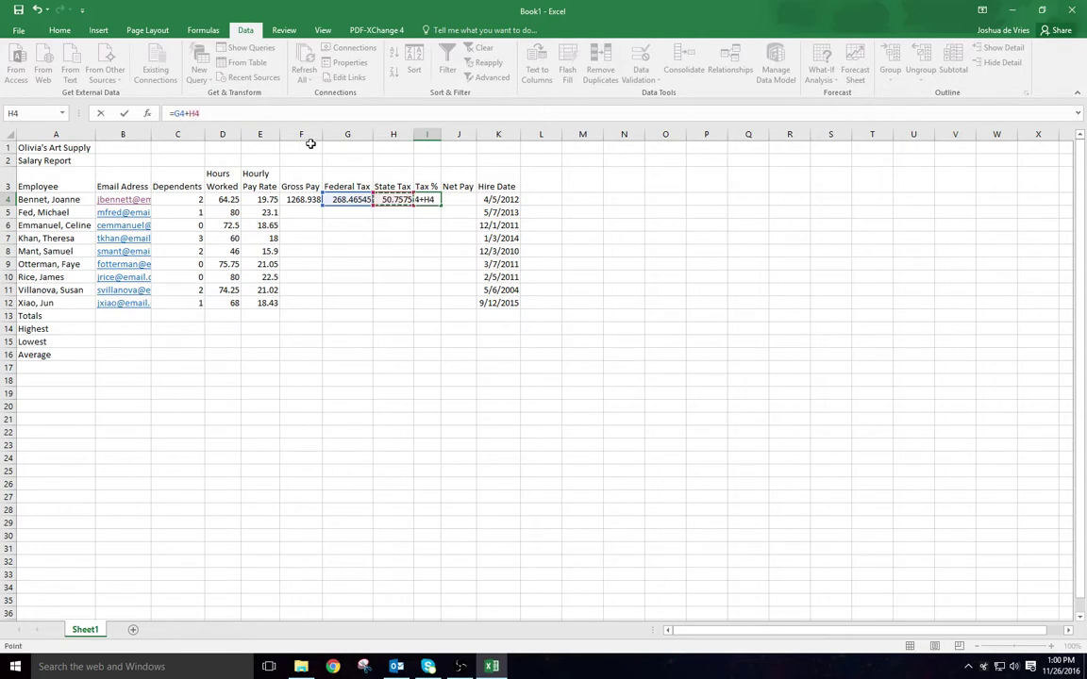
type("/")
left_click(300, 199)
key("Return")
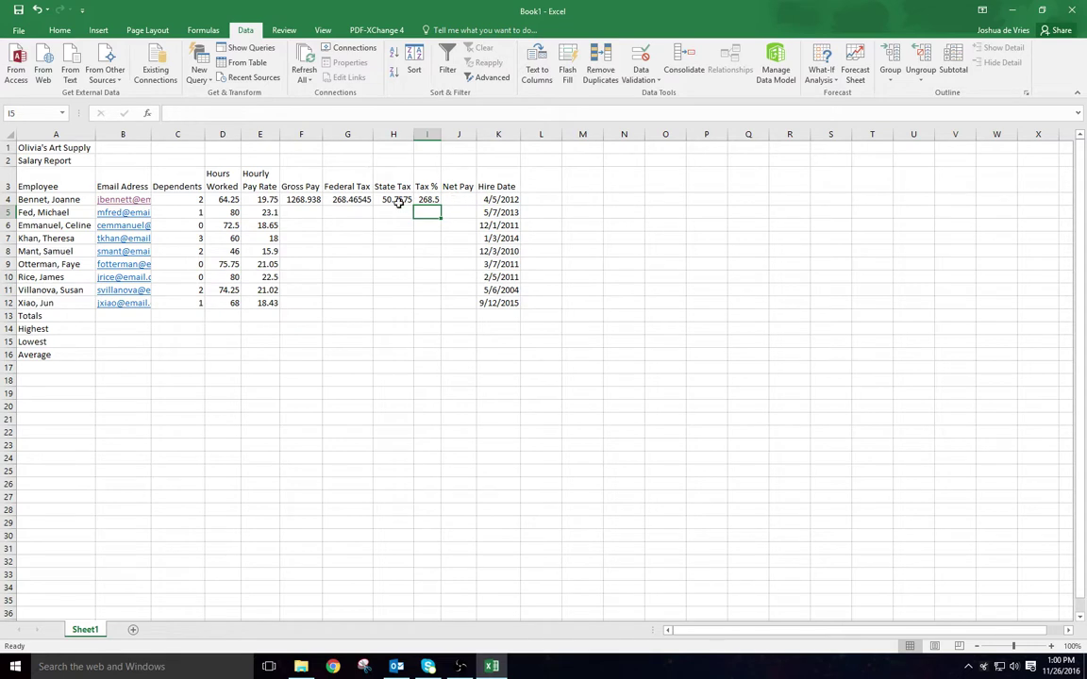
Step: Correct the tax percentage formula in I4 to =(G4+H4)/F4 so both taxes are summed before dividing
left_click(424, 200)
left_click(174, 115)
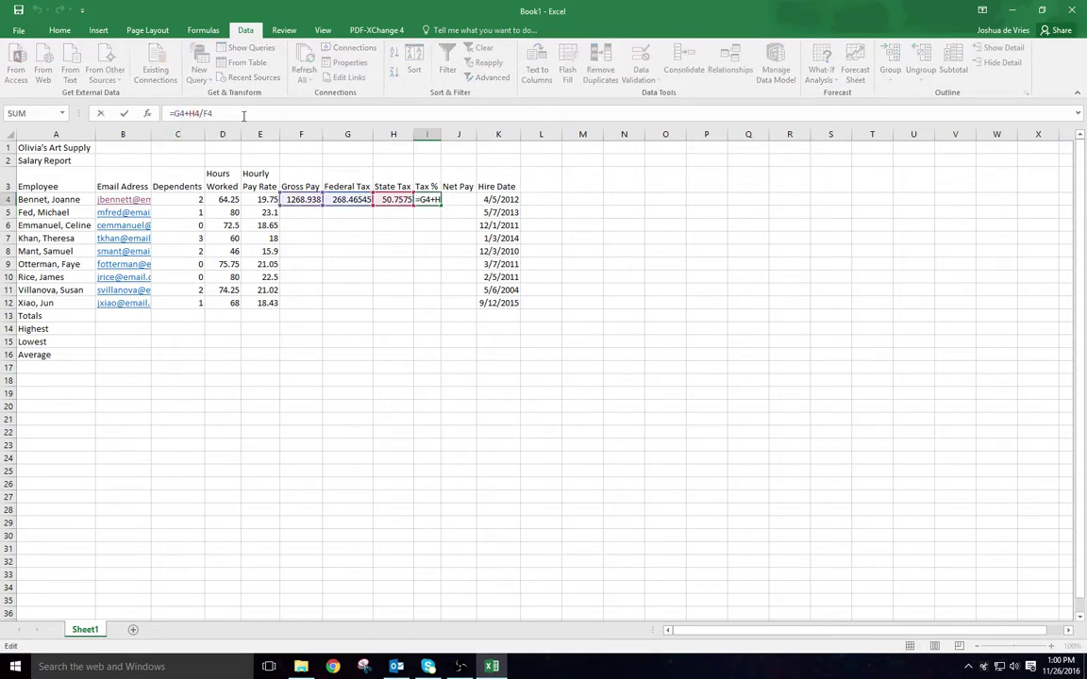
type("(")
type(")")
key("Return")
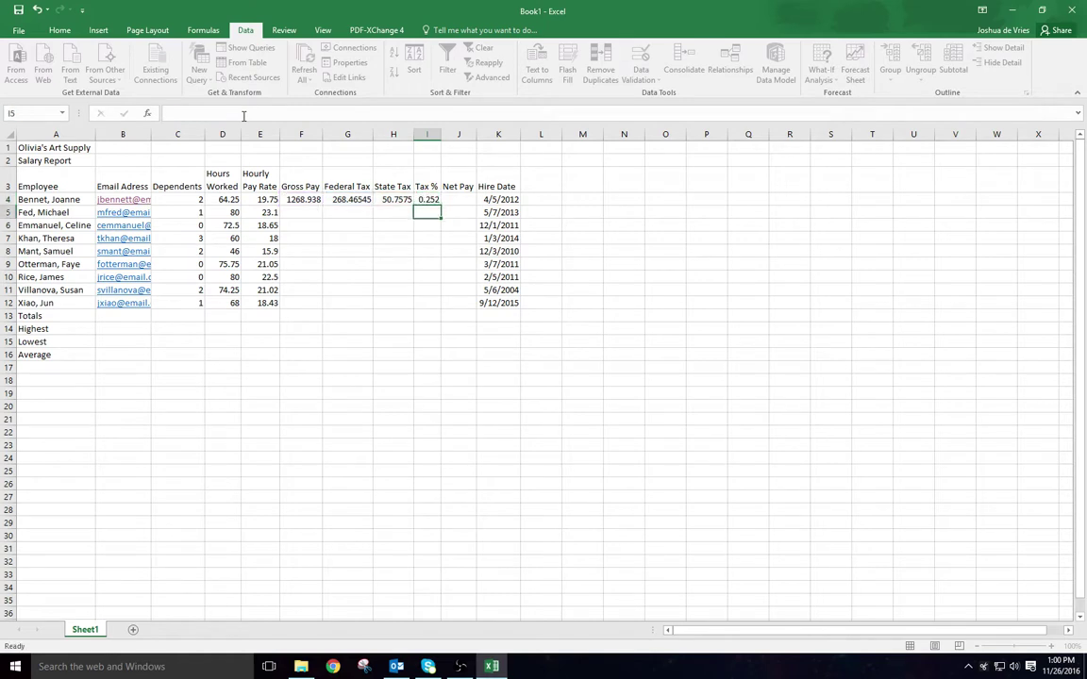
Step: Calculate the first employee's net pay in J4 with the formula =F4-G4-H4
left_click(458, 201)
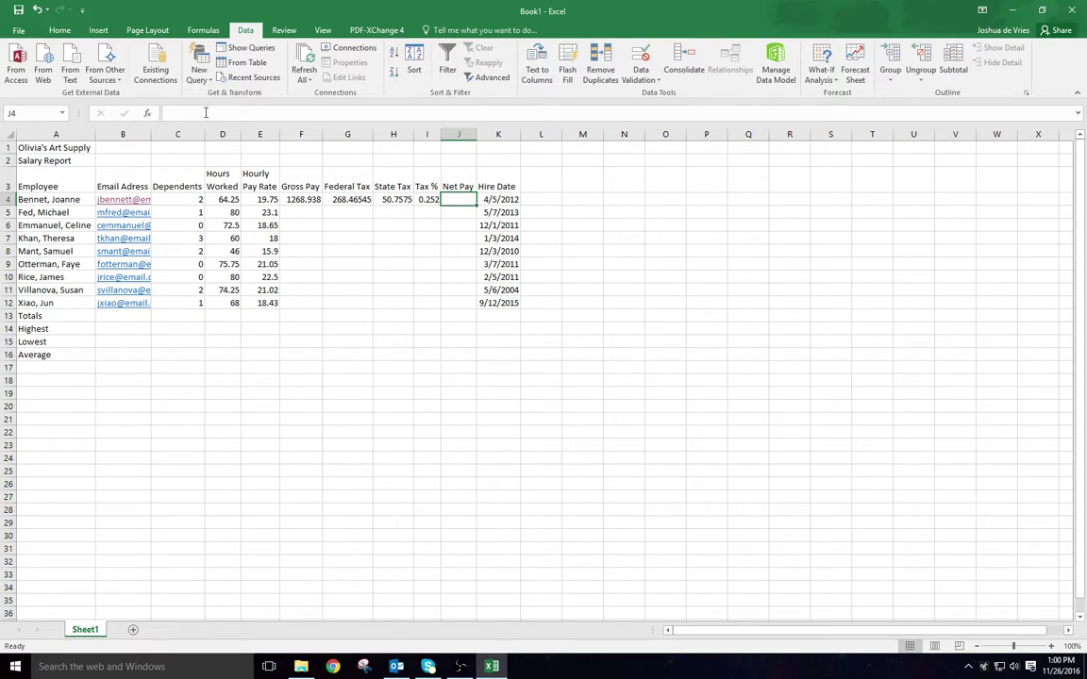
left_click(198, 112)
type("=")
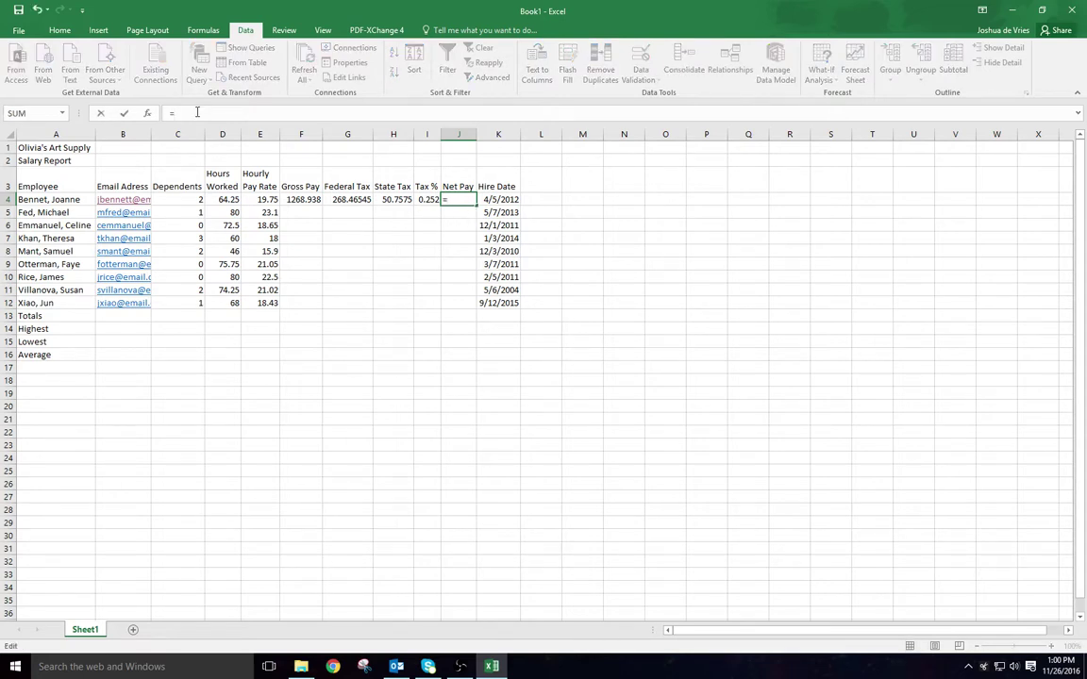
left_click(298, 199)
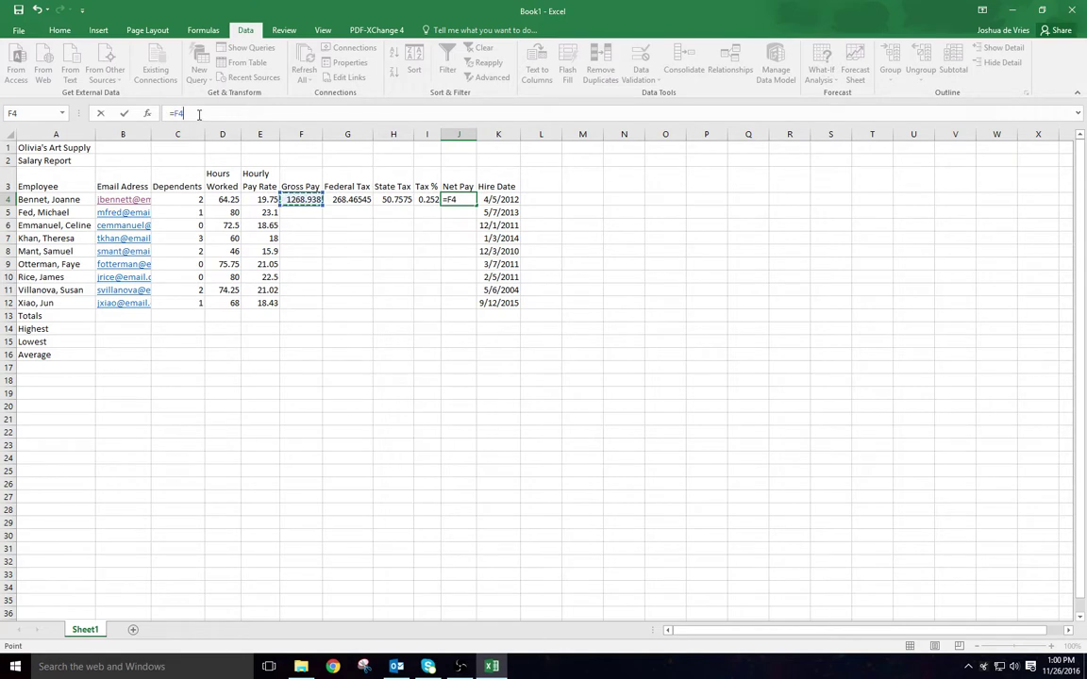
type("-")
left_click(356, 200)
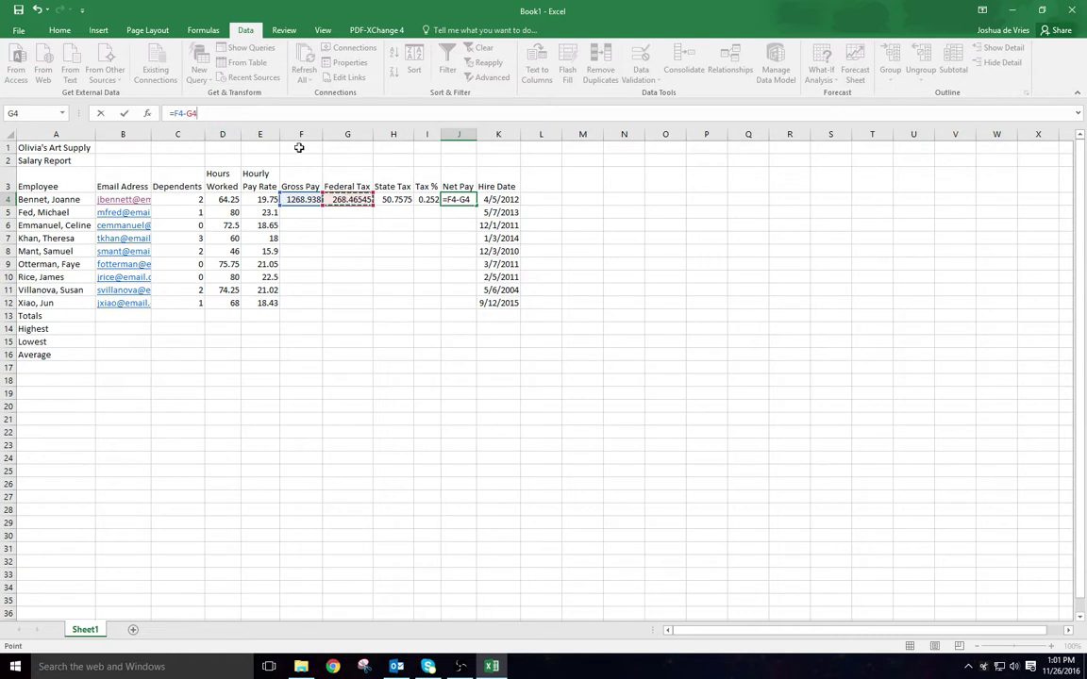
type("-")
left_click(392, 199)
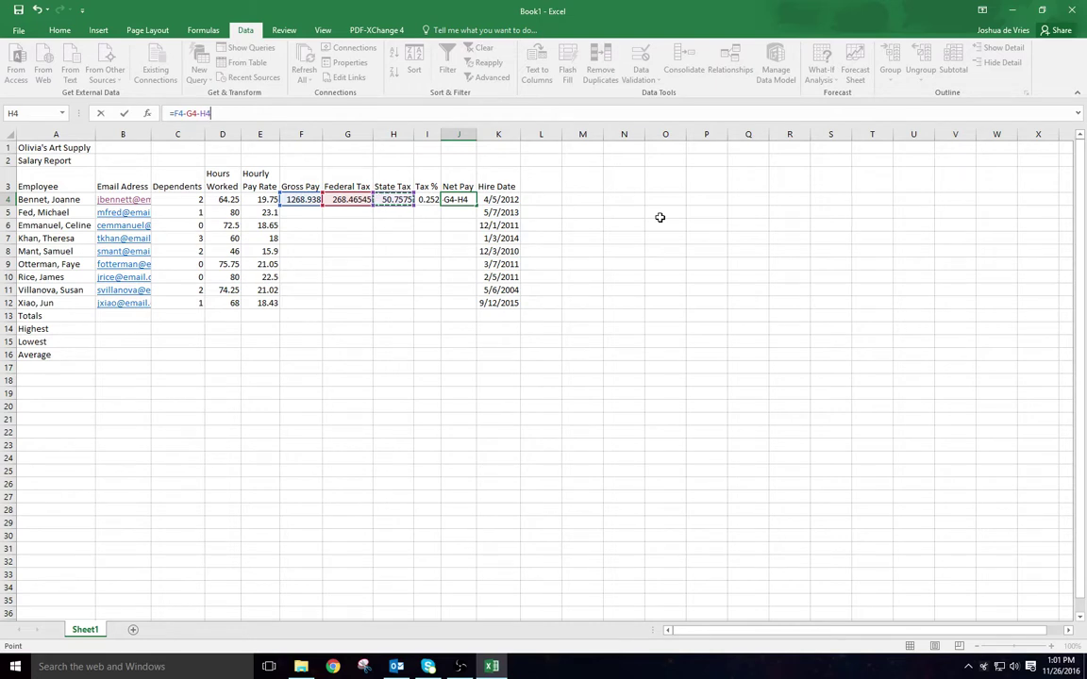
key("Return")
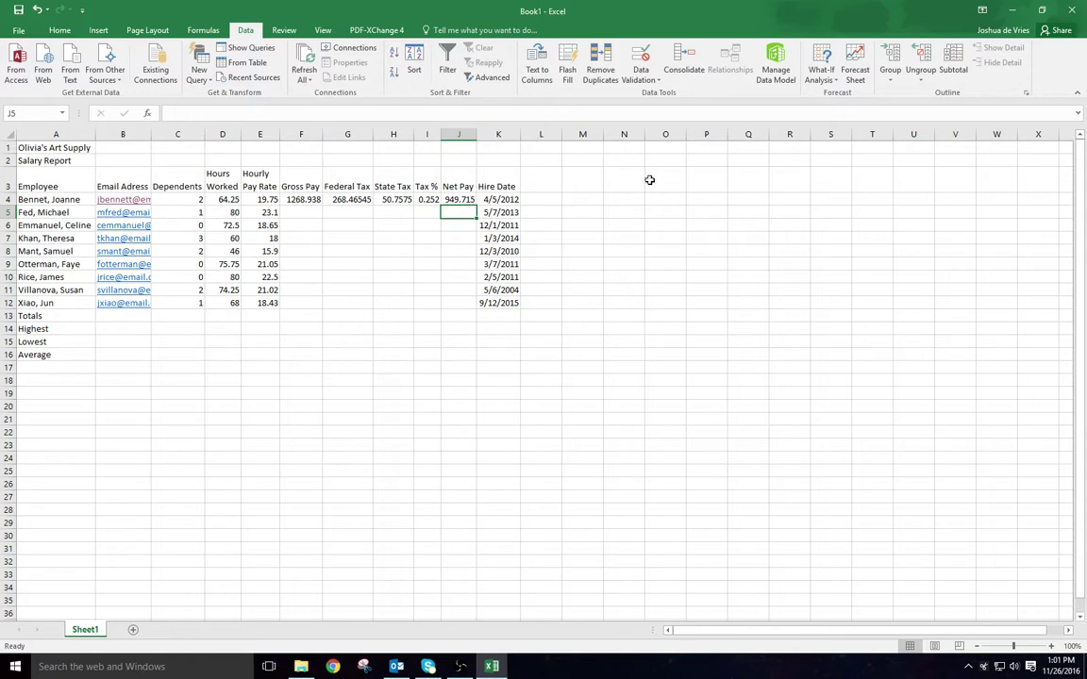
Step: Fill the formulas in F4:J4 down through row 12 for the remaining employees
left_click_drag(300, 199, 471, 310)
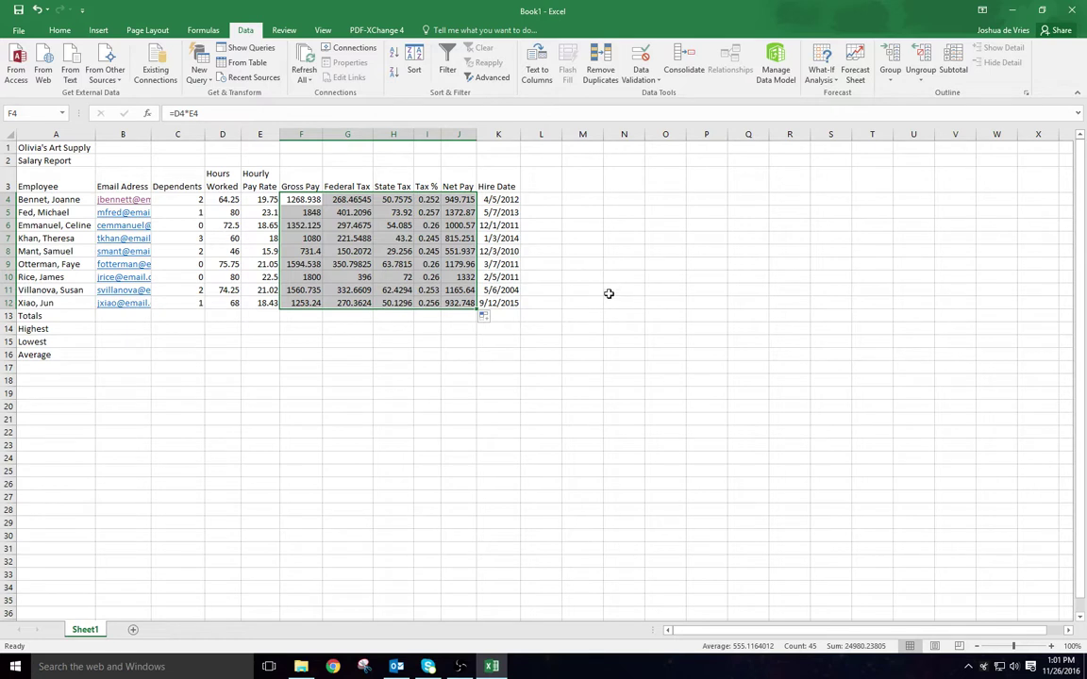
left_click(576, 306)
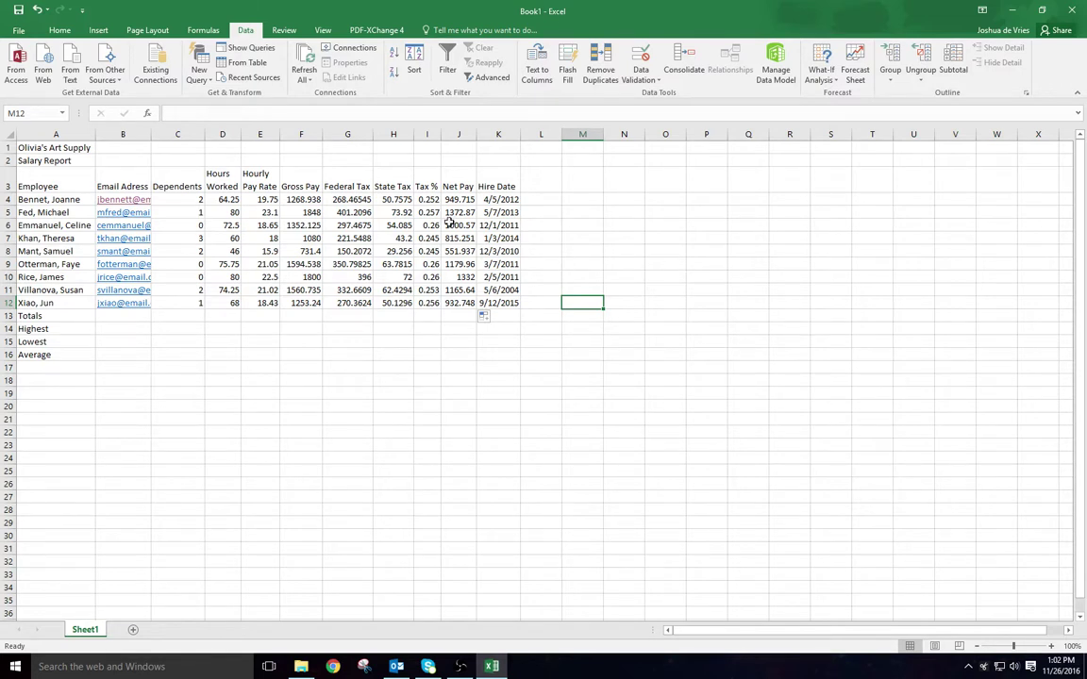
Step: Total the Hours Worked and Hourly Pay Rate columns in D13 and E13 with AutoSum
left_click(231, 315)
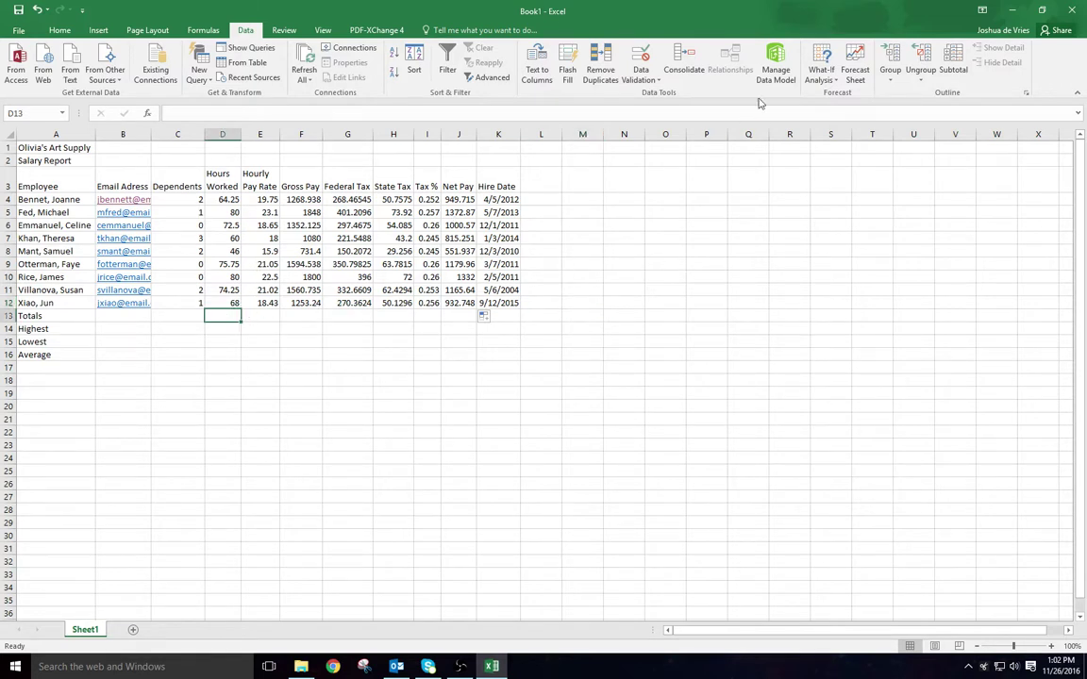
left_click(59, 31)
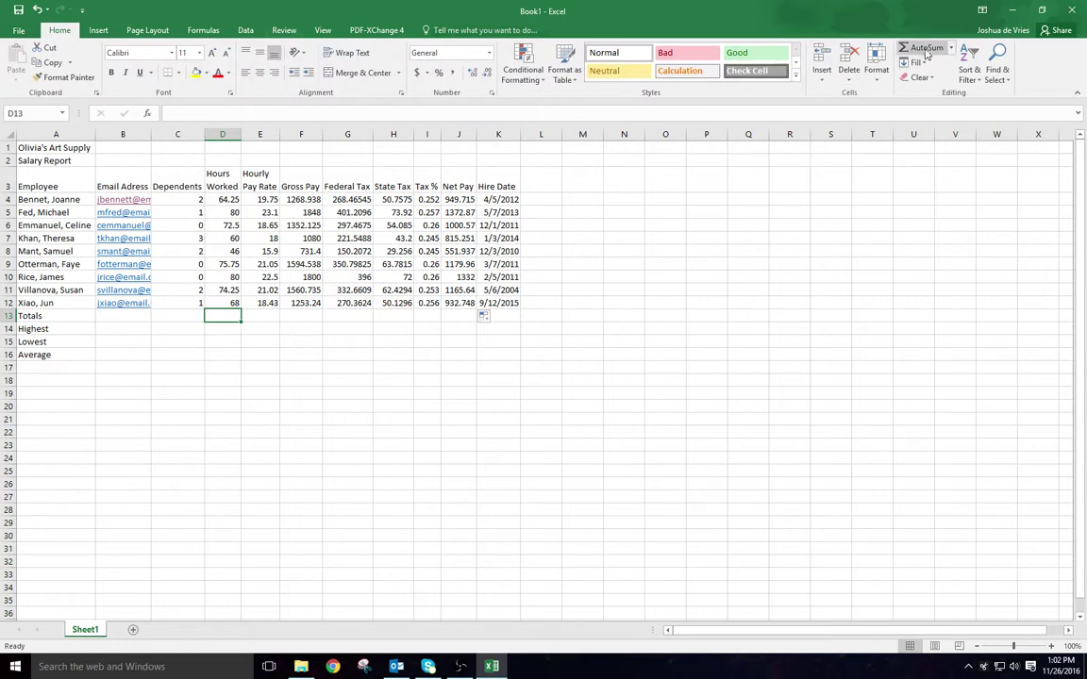
left_click(923, 47)
key("Return")
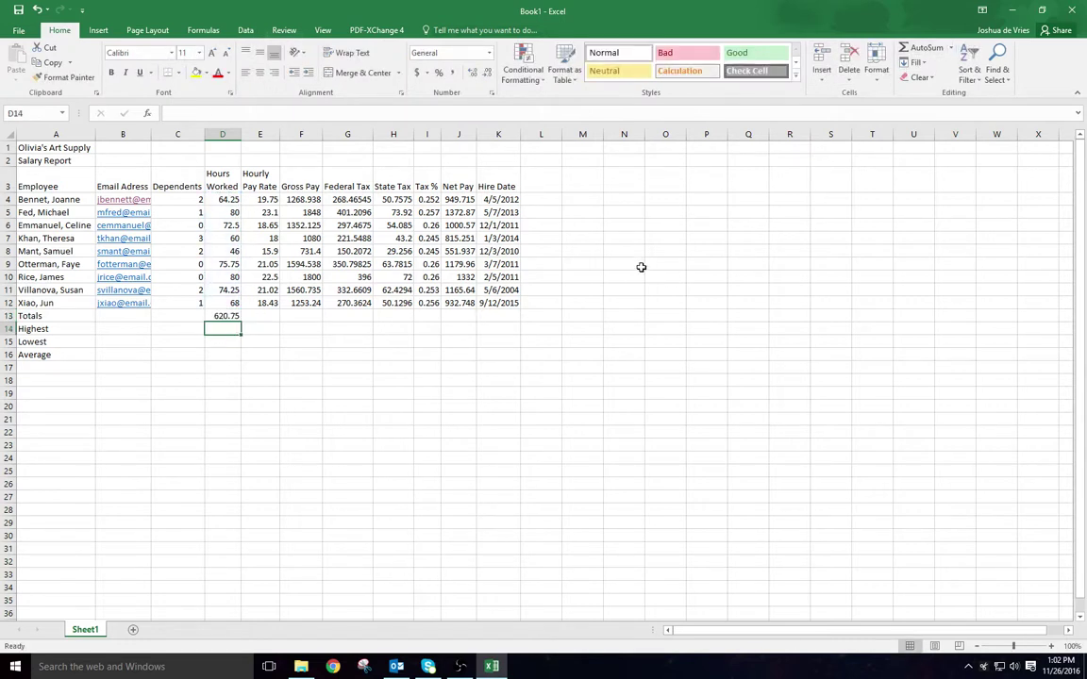
left_click(265, 315)
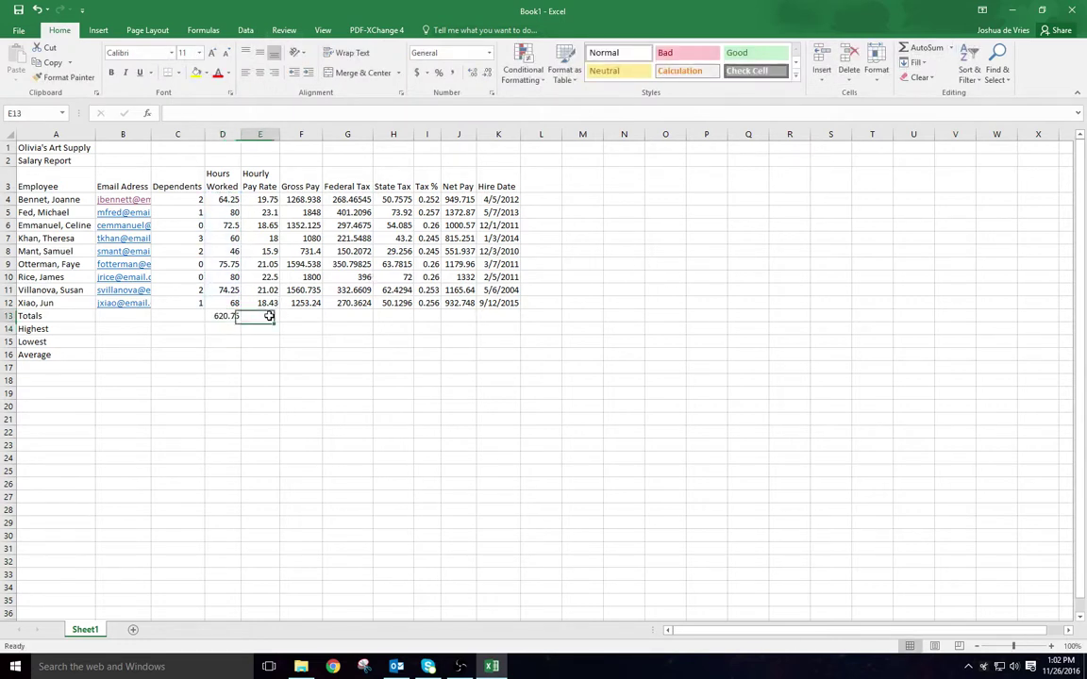
left_click(920, 47)
key("Return")
Step: Total the Gross Pay and Federal Tax columns in F13 and G13 with AutoSum
left_click(304, 316)
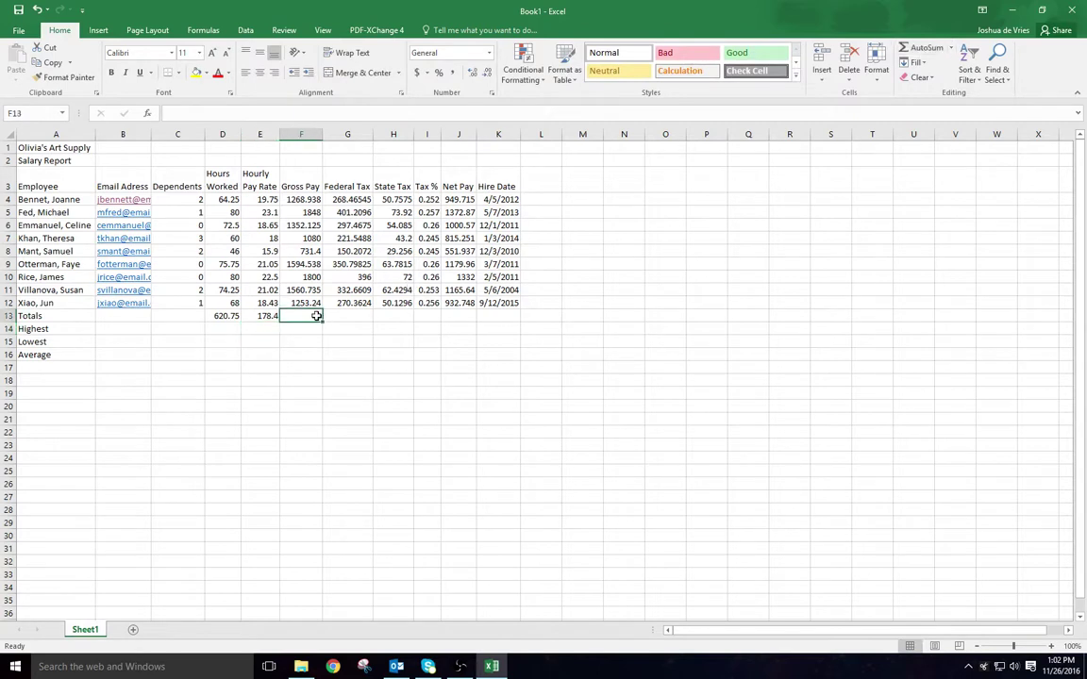
left_click(923, 47)
left_click(922, 49)
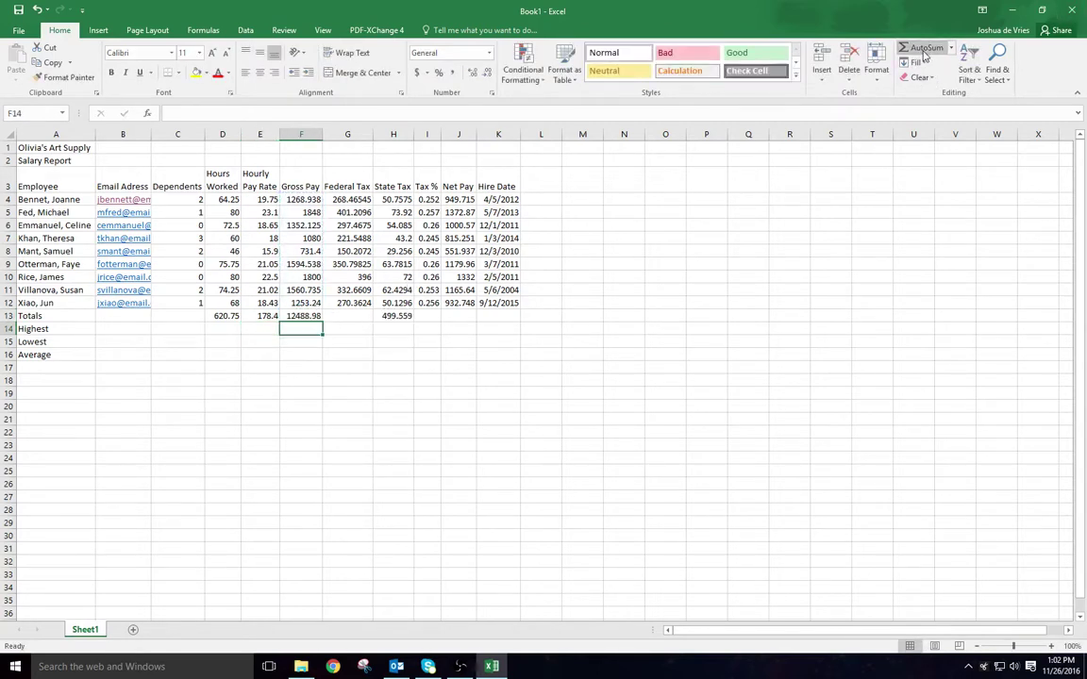
left_click(351, 317)
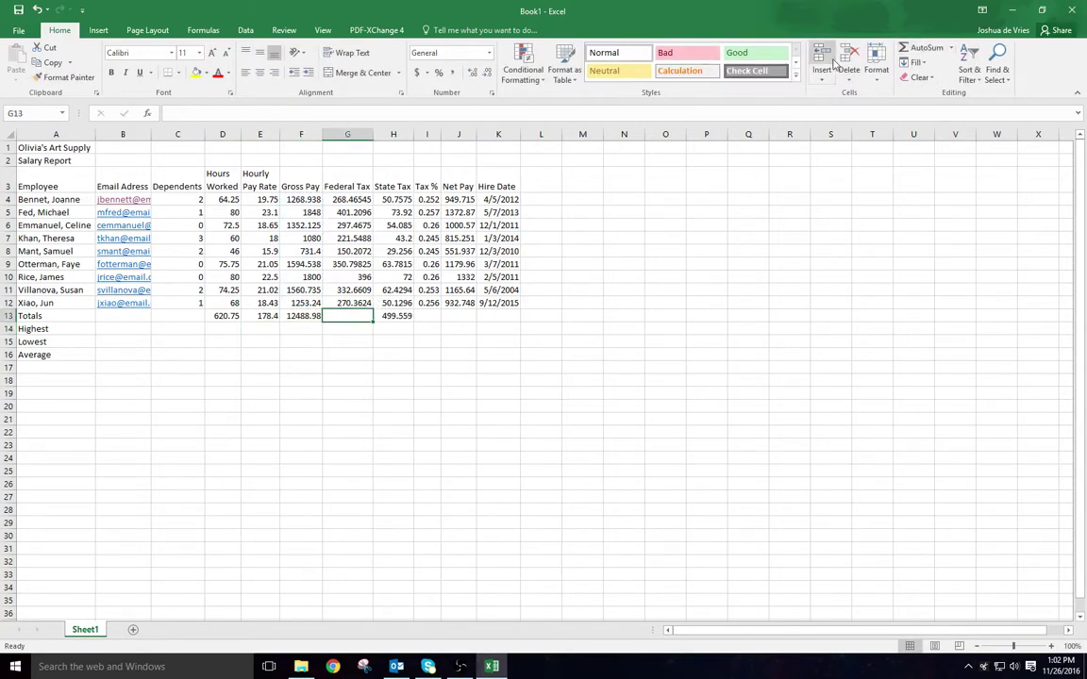
left_click(923, 49)
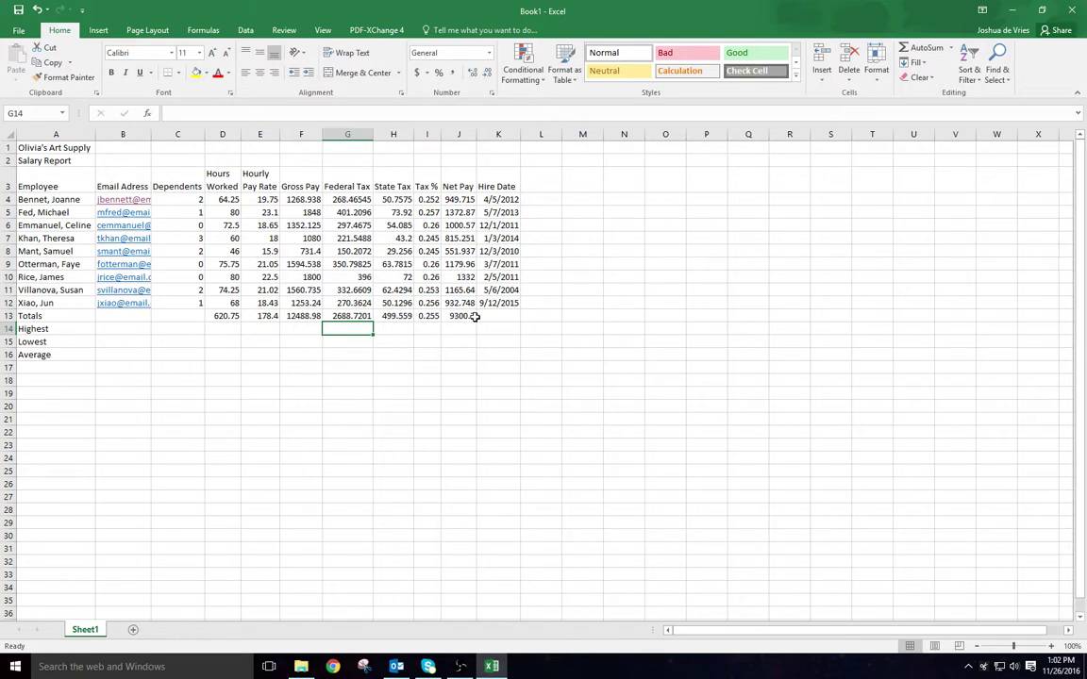
Step: Examine the formulas behind the Totals row's federal tax, state tax and tax percentage, and the summary row labels below it
left_click(427, 317)
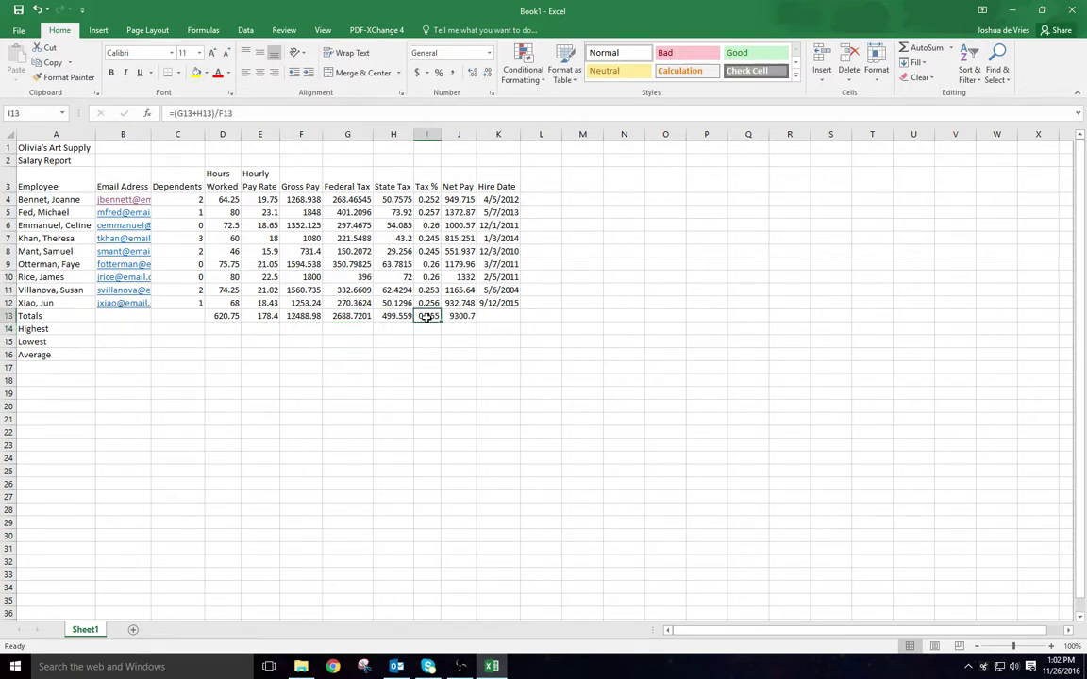
left_click(401, 316)
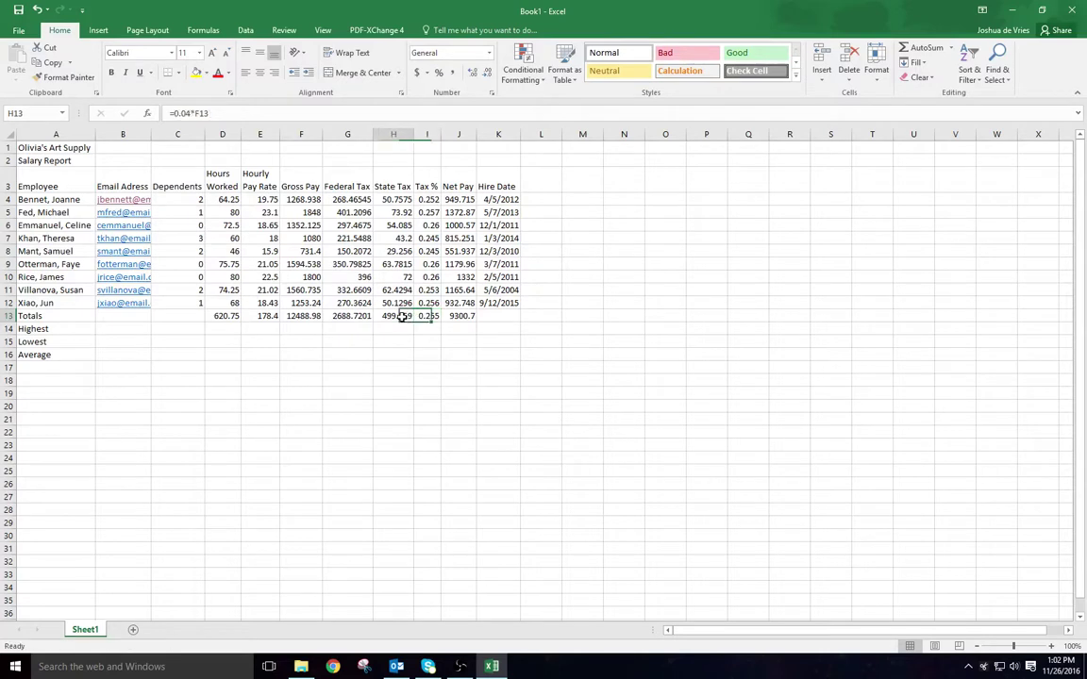
left_click(354, 316)
left_click(428, 316)
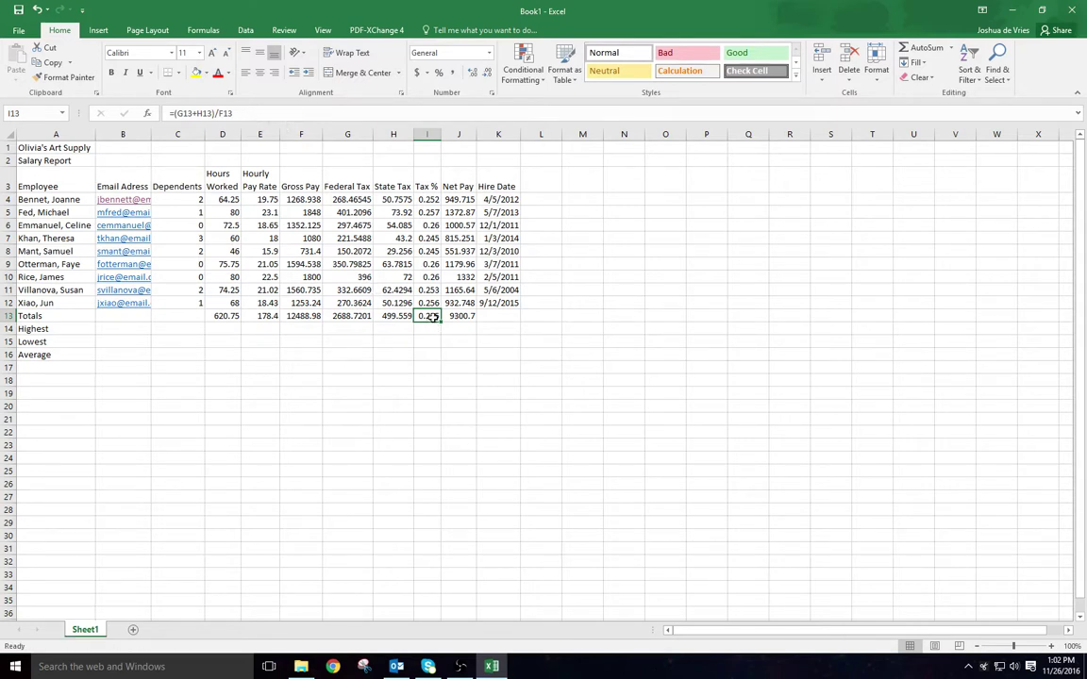
left_click(432, 301)
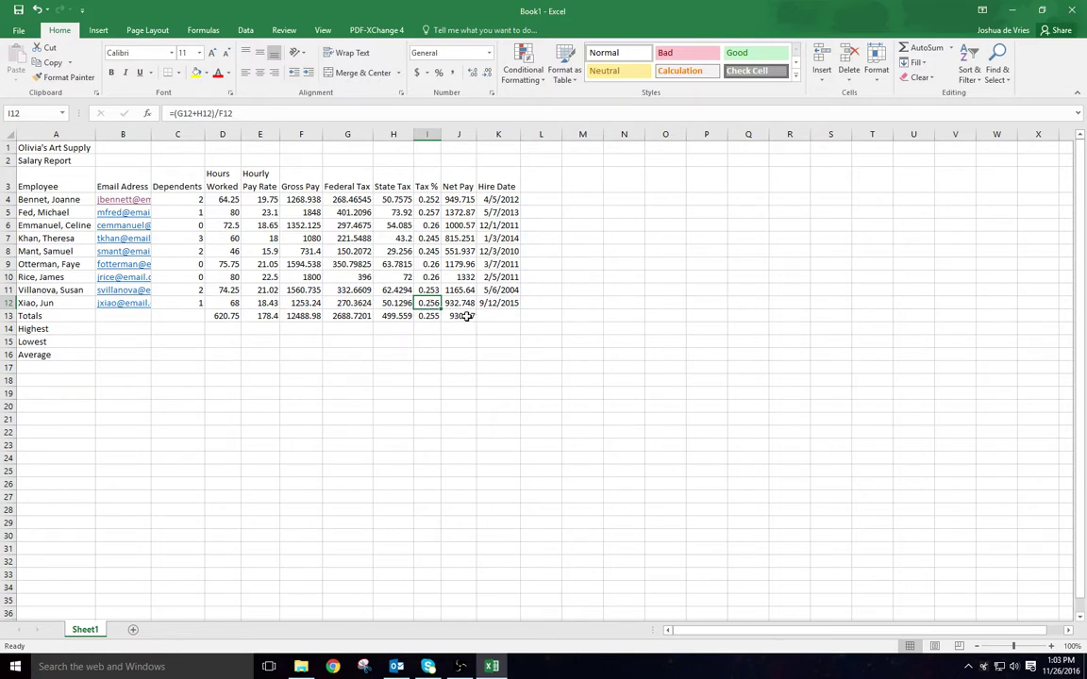
left_click(497, 316)
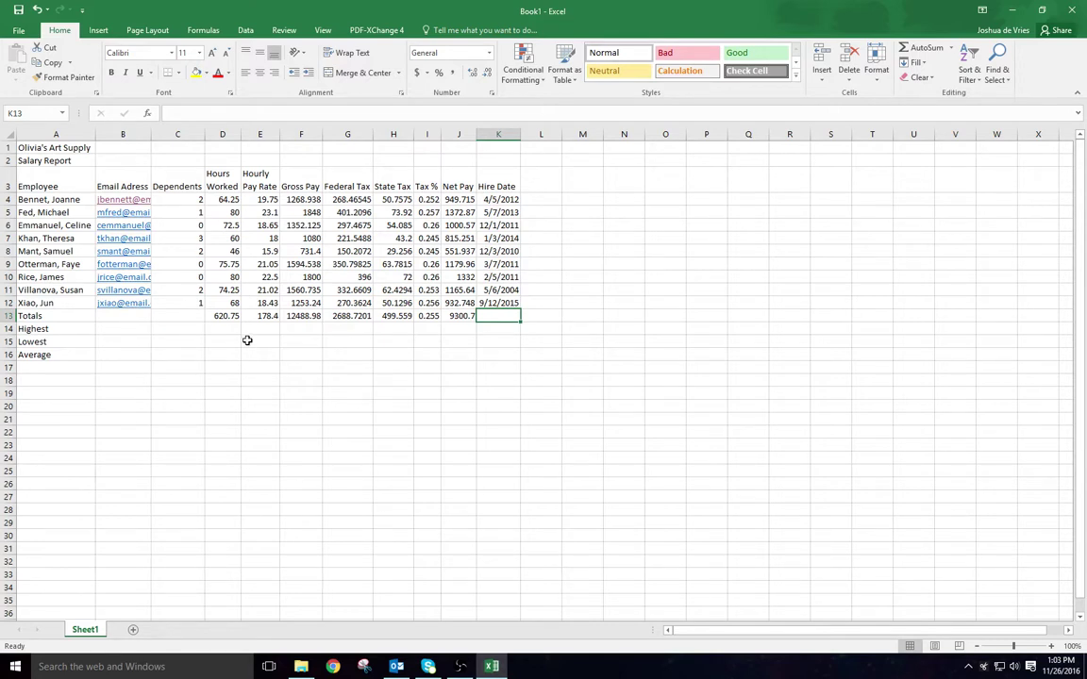
left_click(56, 328)
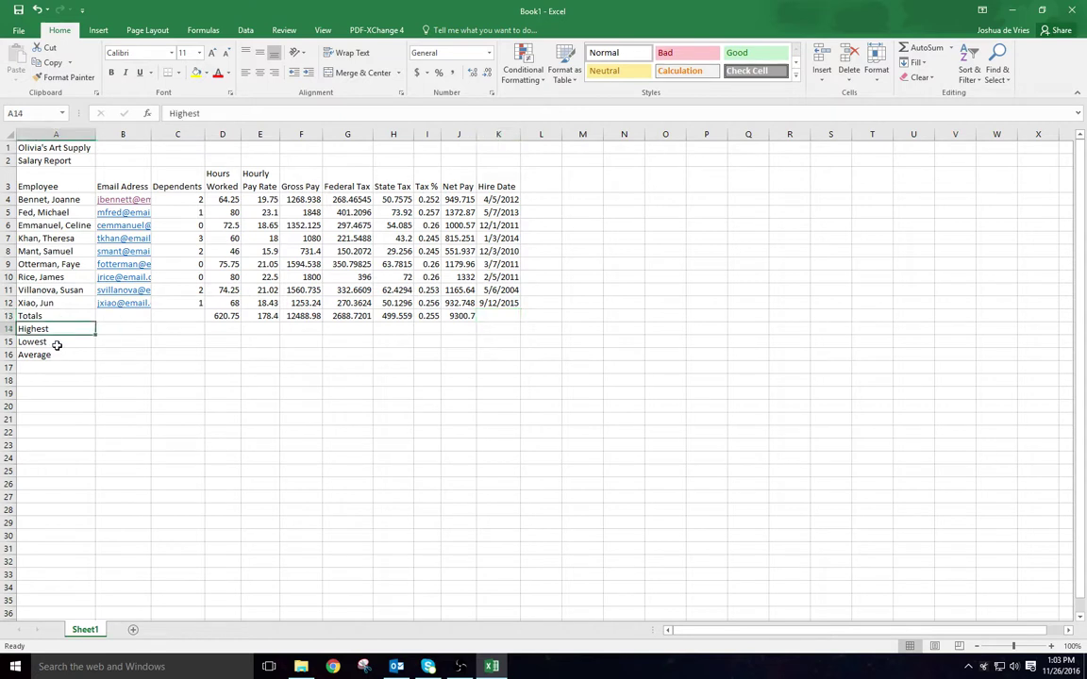
left_click(53, 356)
left_click(58, 331)
Step: Insert the MAX function in C14 over the range C4:C12 for the highest number of dependents
left_click(165, 327)
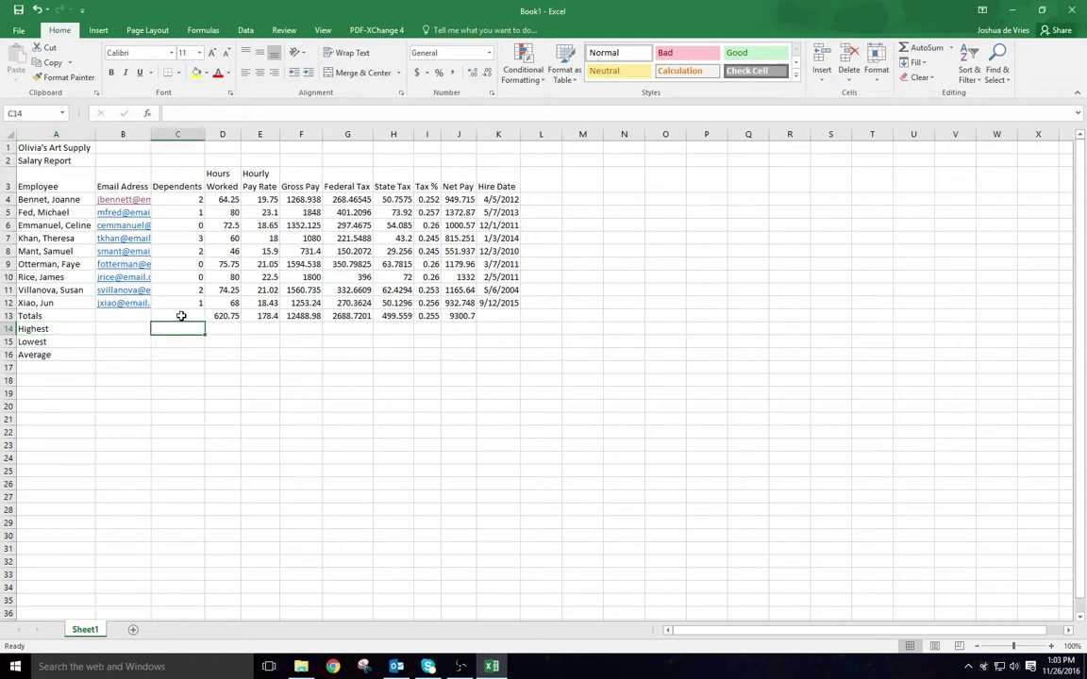
left_click(148, 113)
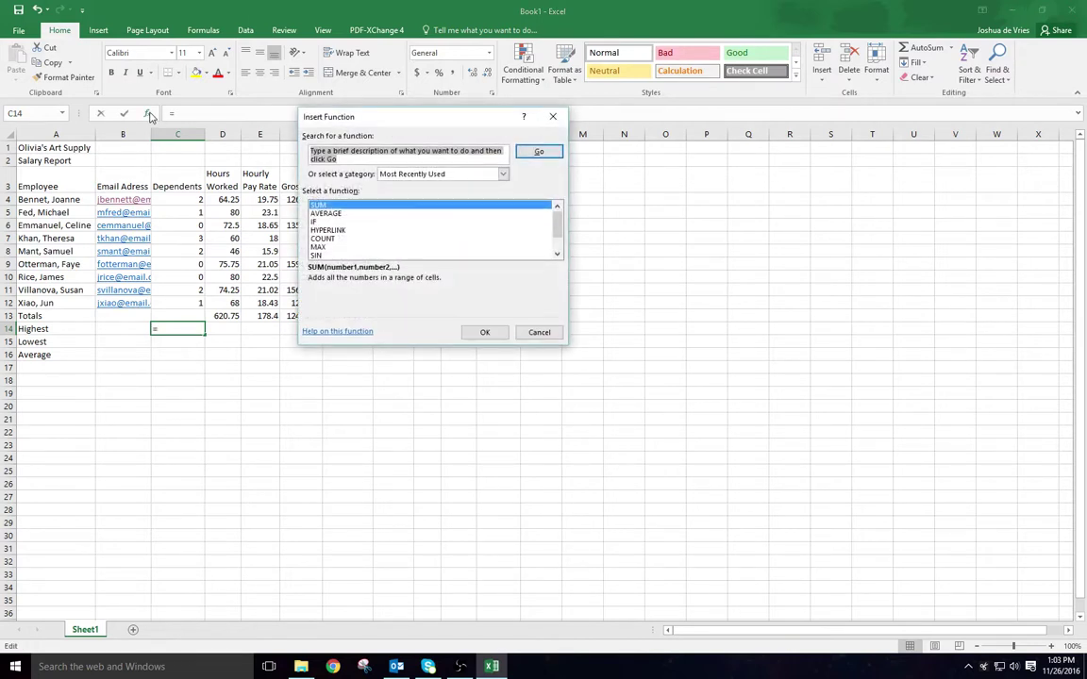
left_click(363, 248)
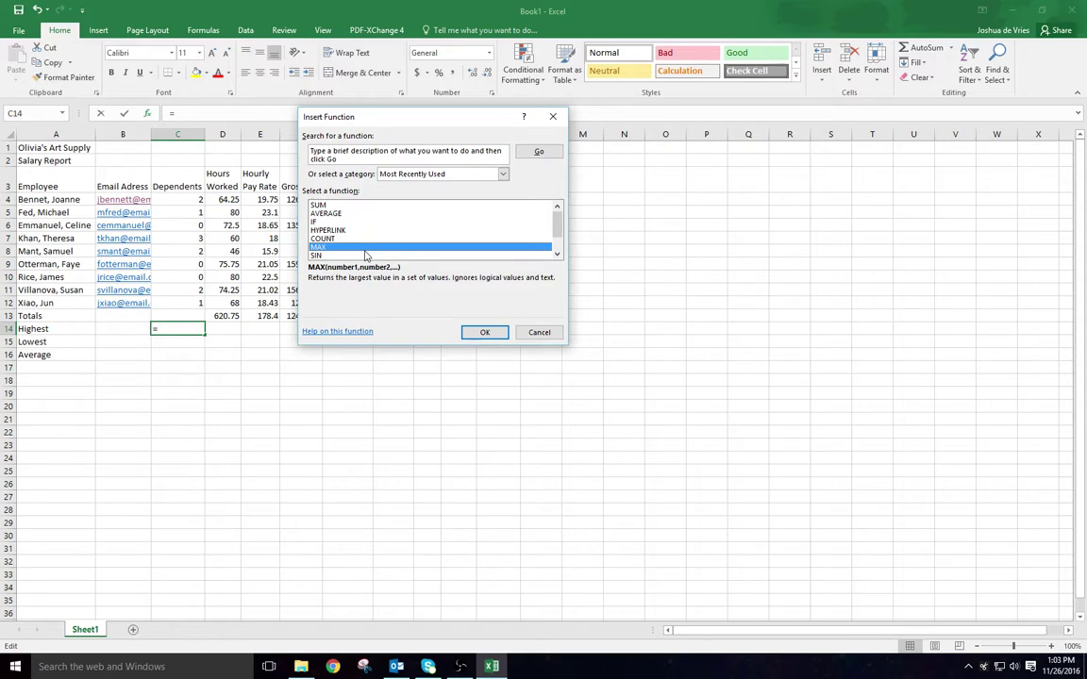
left_click(484, 334)
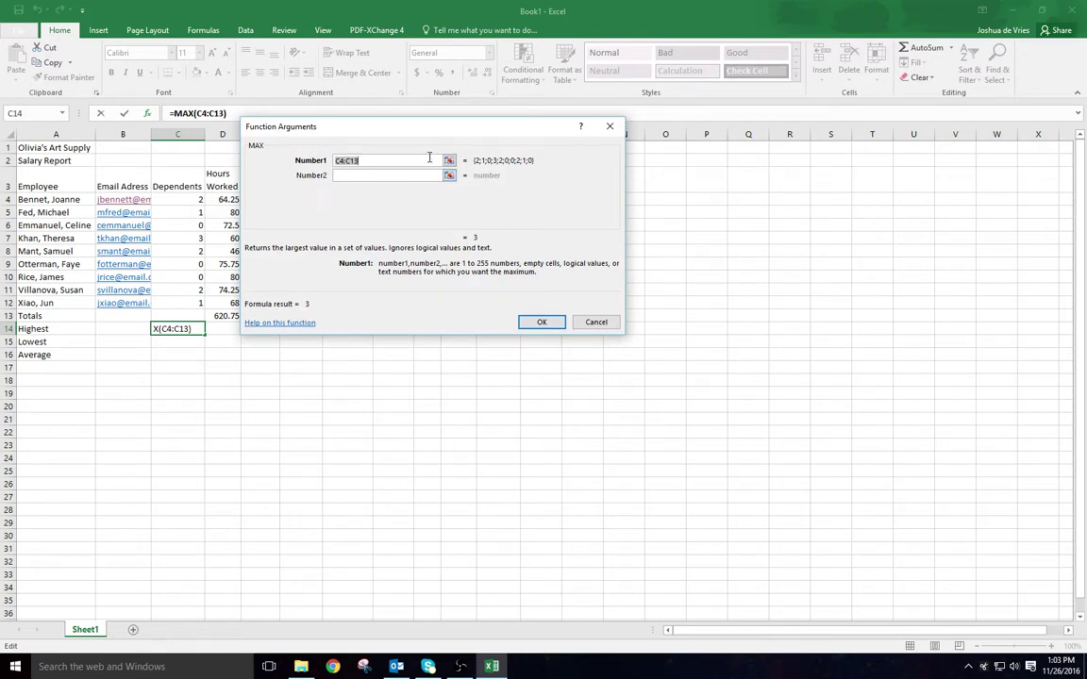
left_click(389, 161)
key("BackSpace")
type("2")
left_click(542, 322)
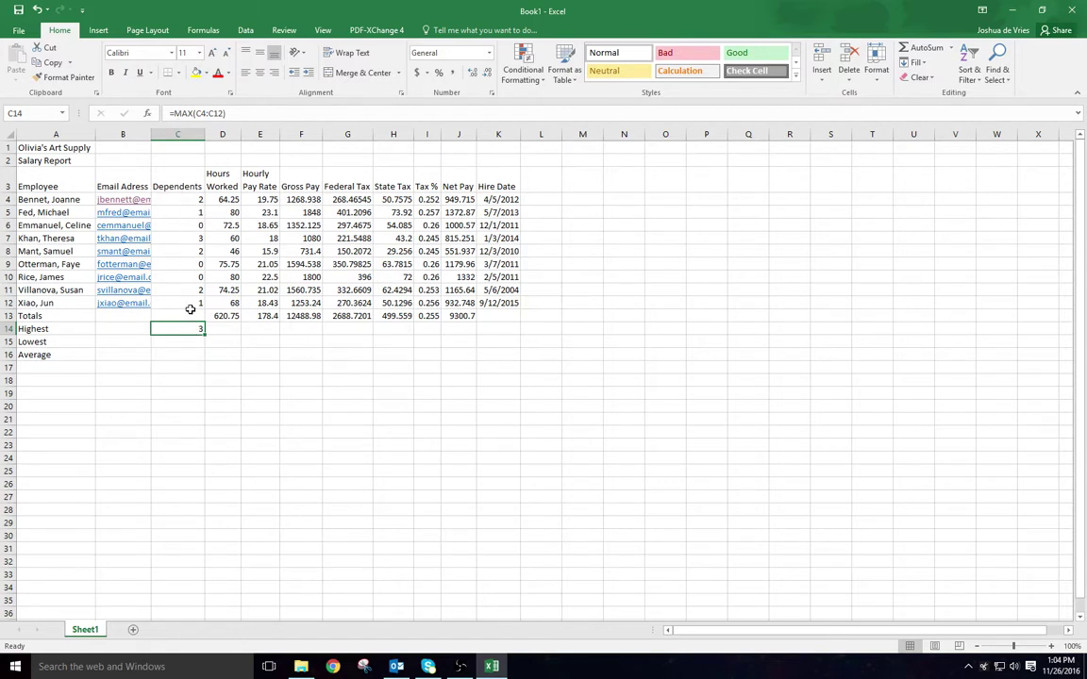
Step: Test the highest-dependents formula by setting the dependents in C9 to 5, and restore C9 to 0
left_click(197, 264)
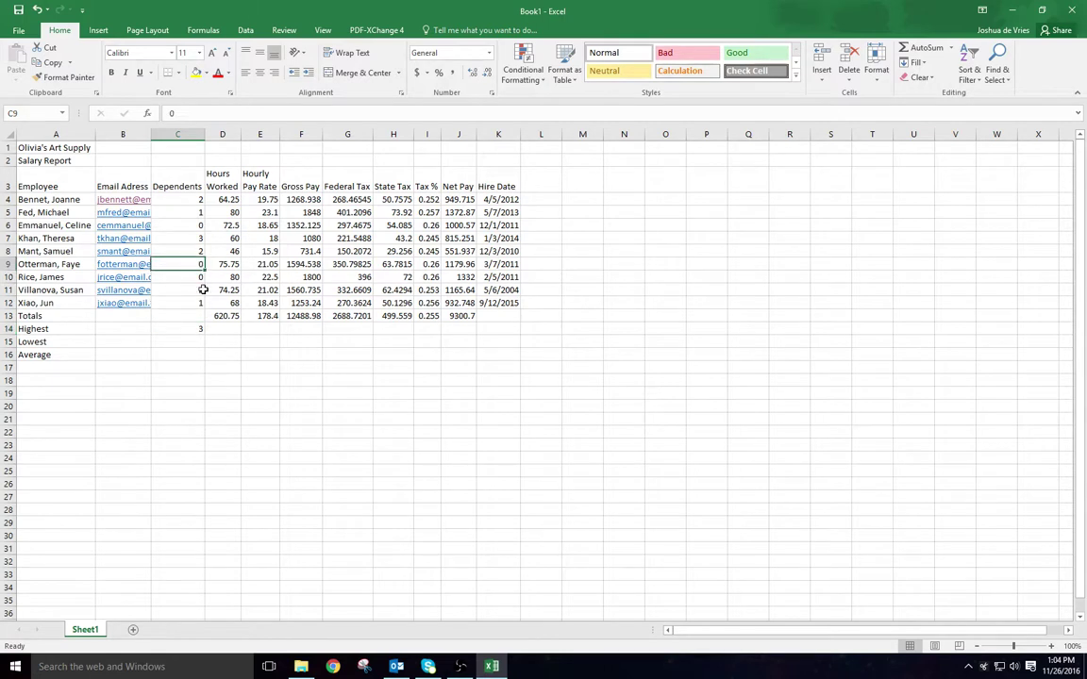
type("5")
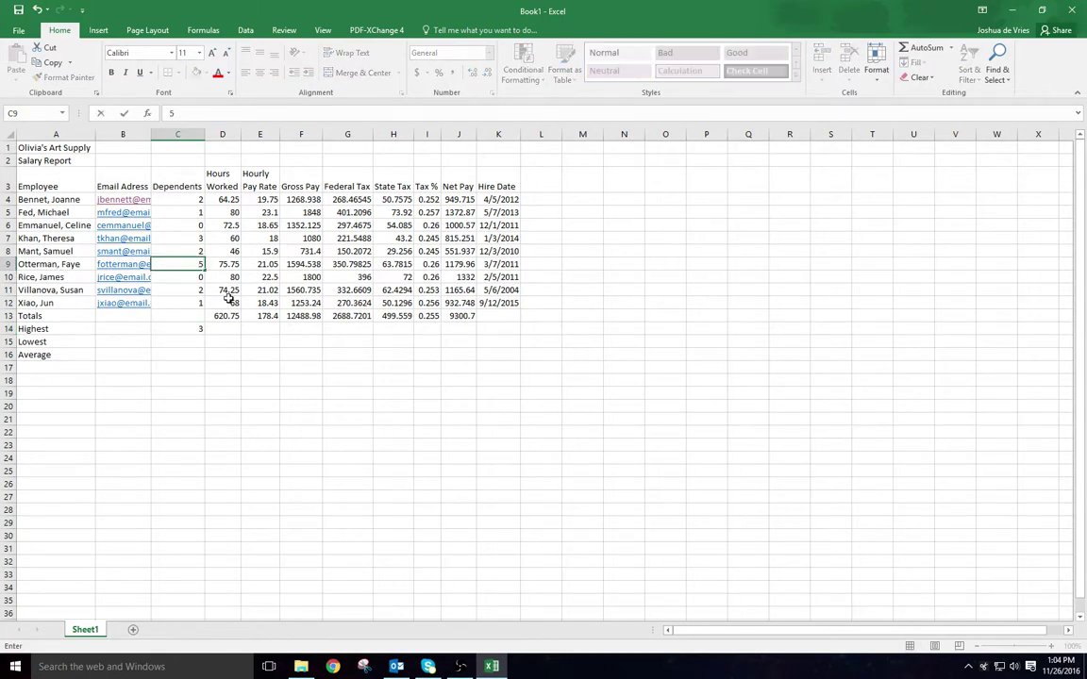
left_click(184, 368)
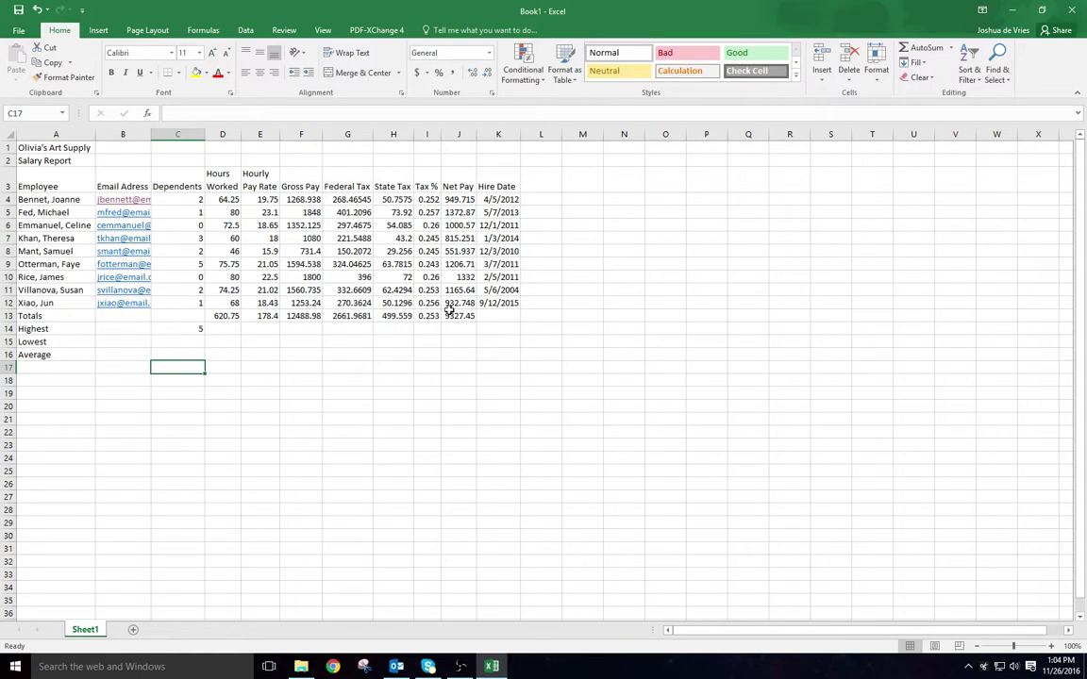
left_click(200, 267)
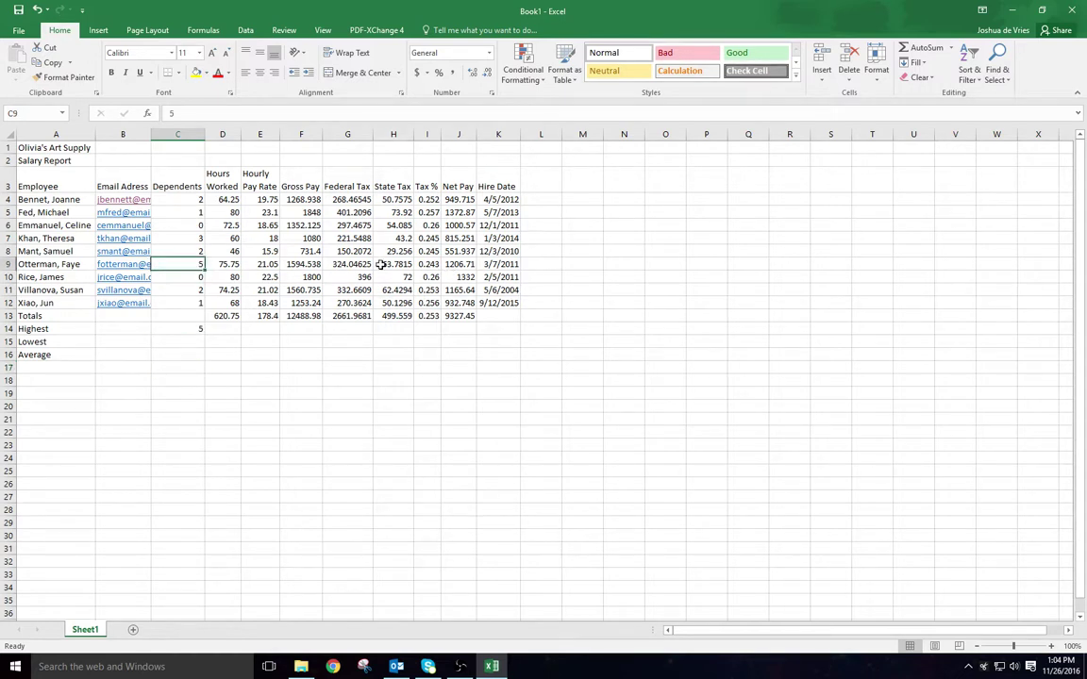
type("0")
left_click(178, 340)
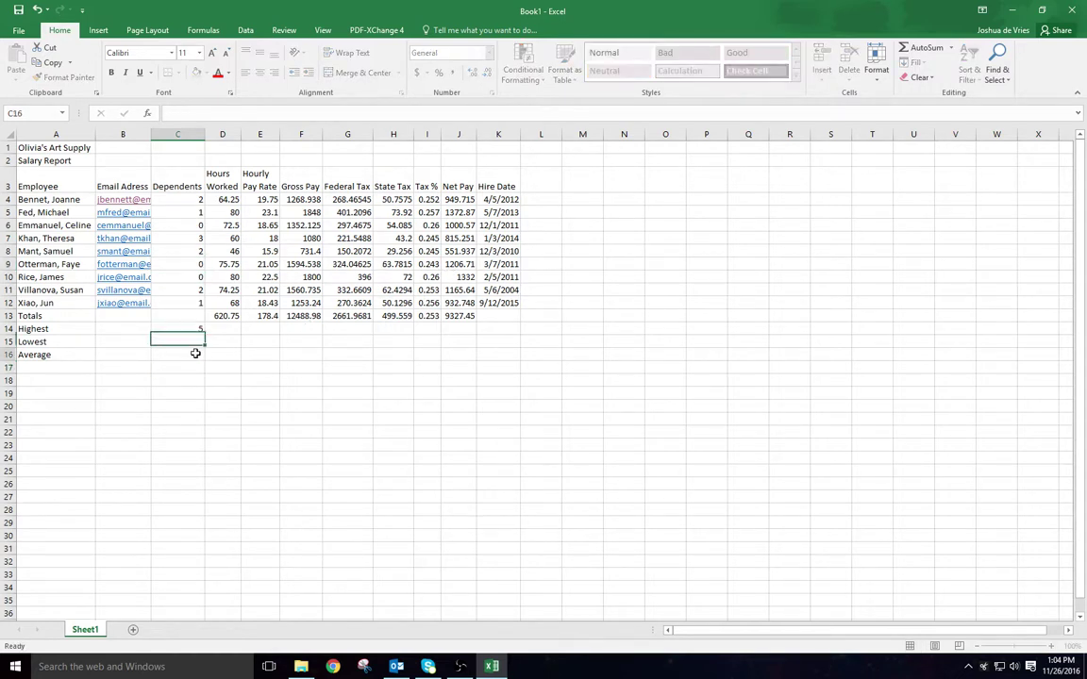
left_click(196, 355)
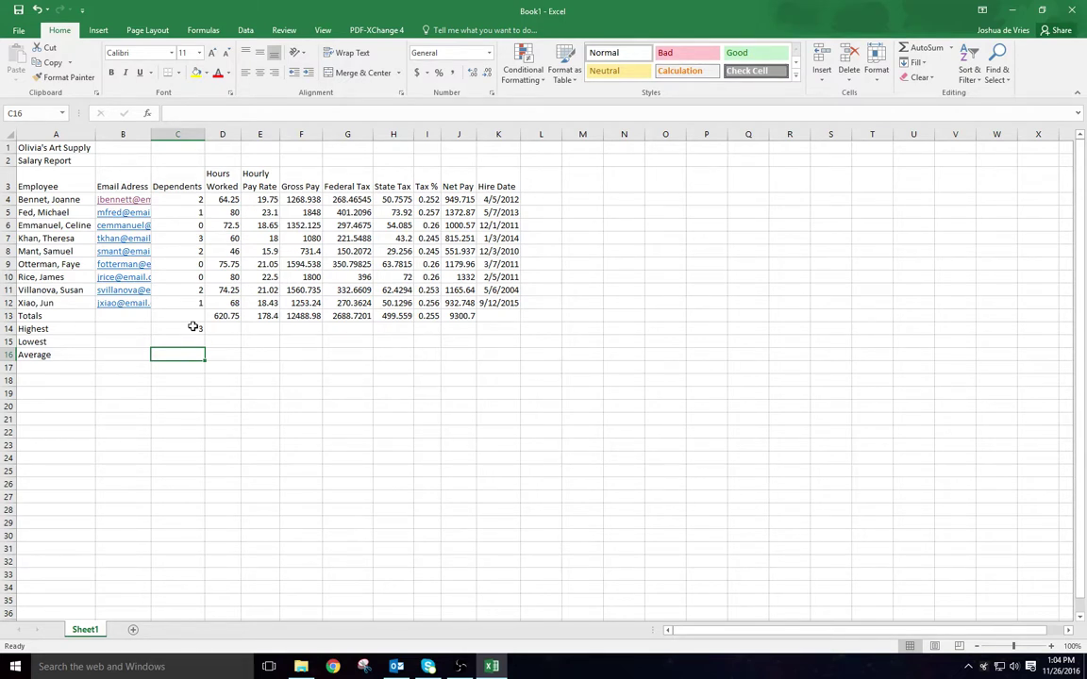
left_click(181, 341)
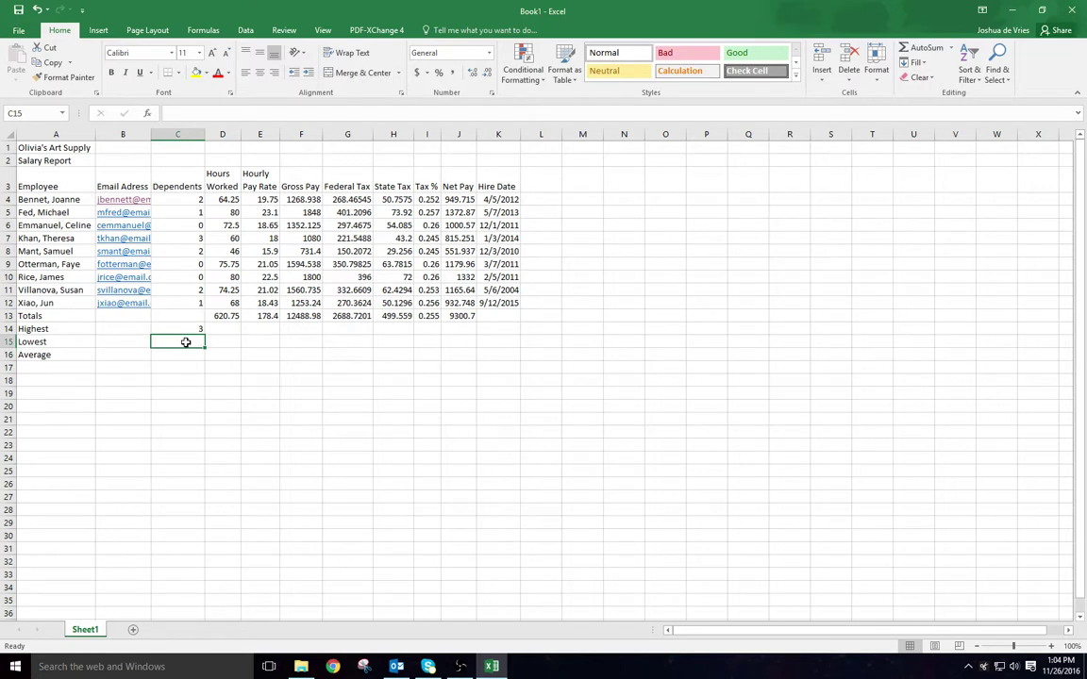
left_click(148, 115)
left_click(560, 237)
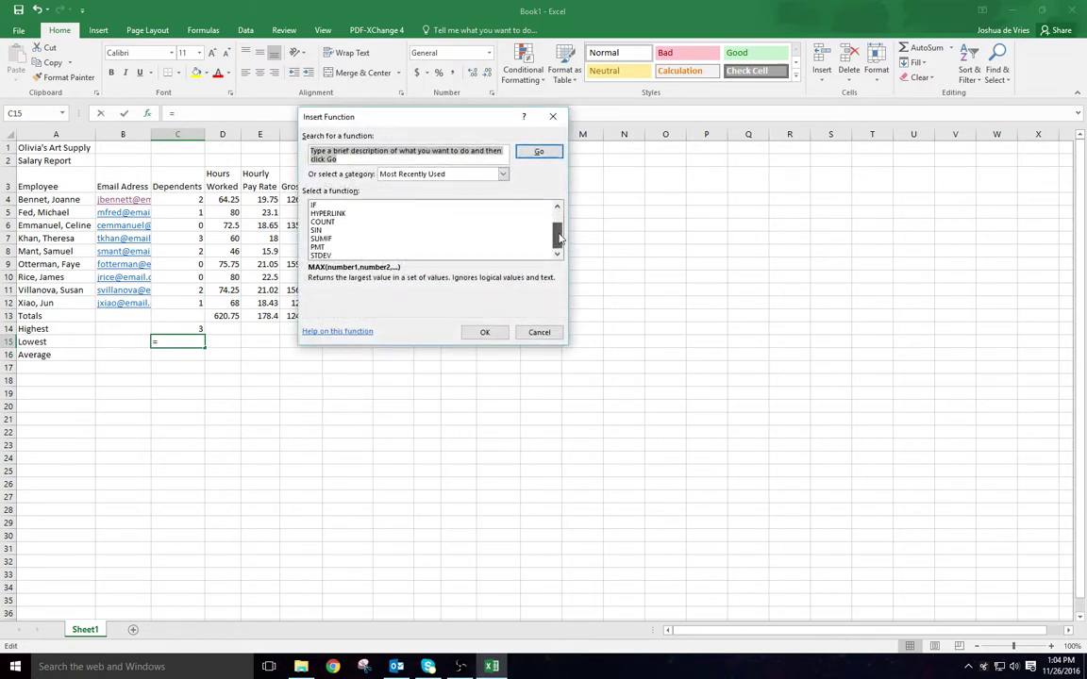
mouse_move(557, 233)
left_mouse_down()
mouse_move(556, 210)
mouse_move(557, 253)
mouse_move(557, 215)
left_mouse_up()
type("Lo")
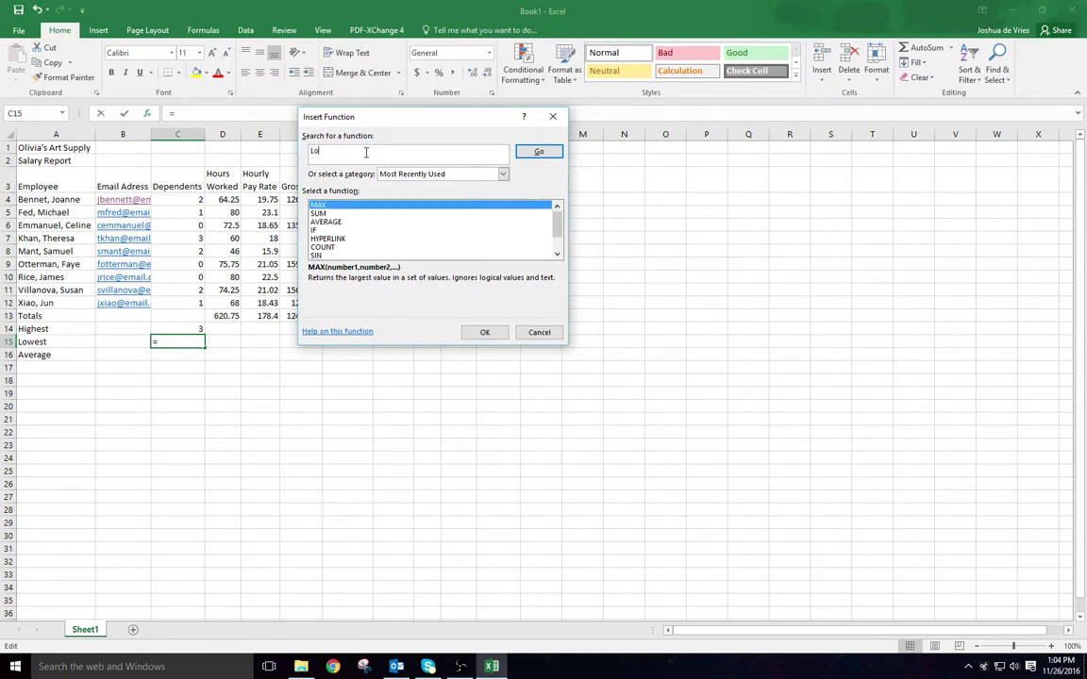
type("west")
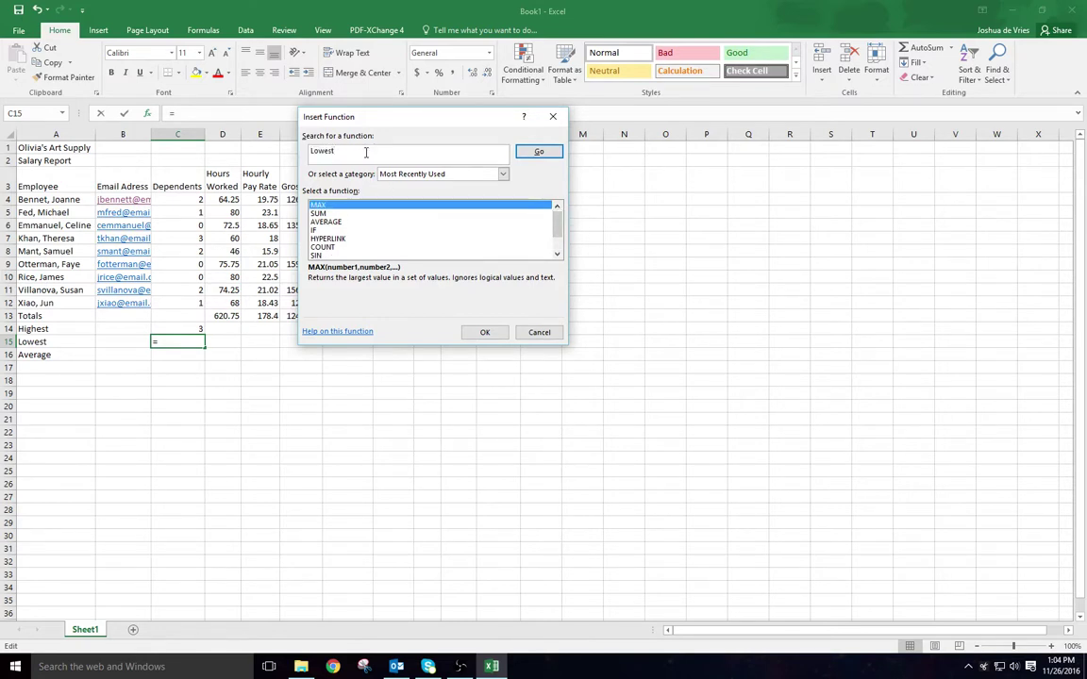
left_click(542, 154)
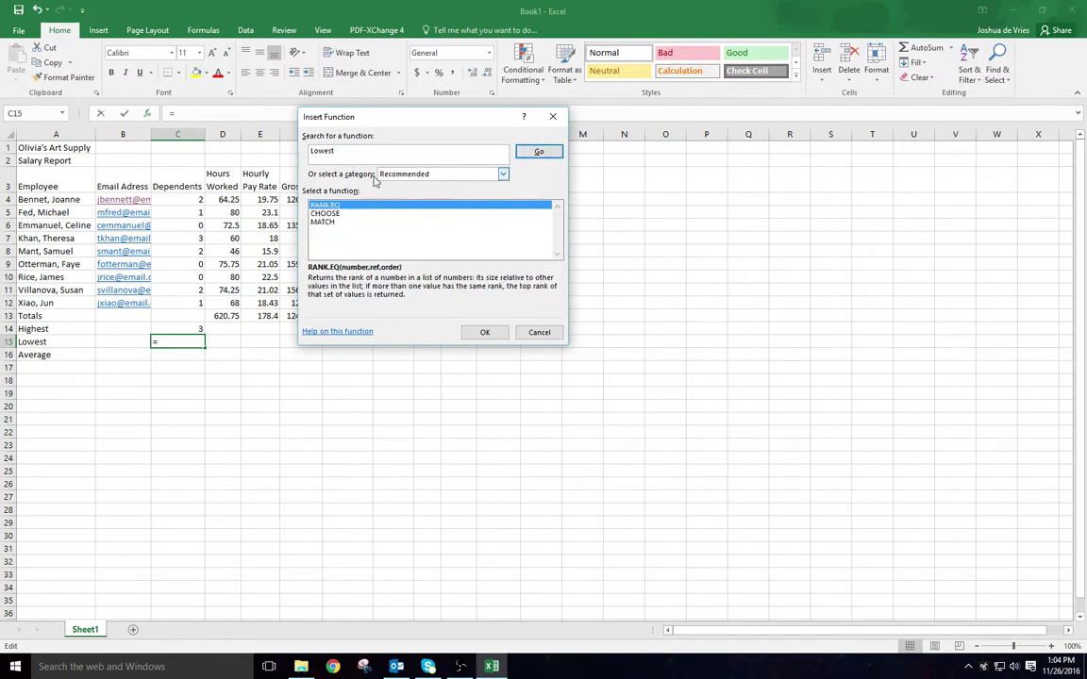
left_click_drag(357, 153, 304, 154)
left_click(543, 332)
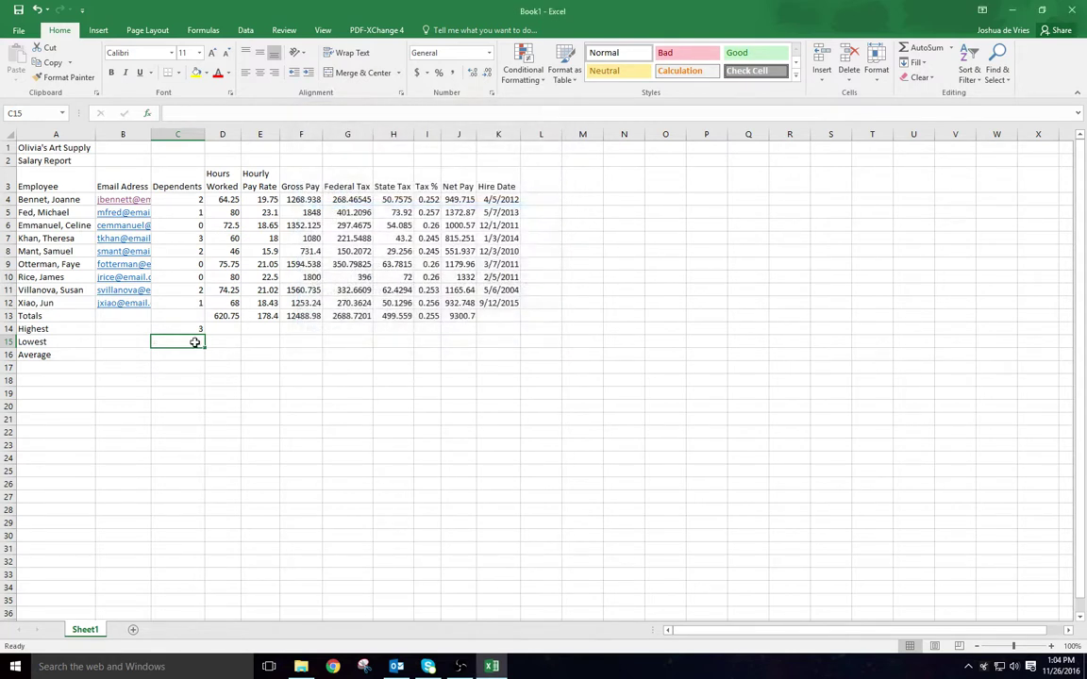
Step: Enter the formula =MIN(C4:C12) in C15 for the lowest number of dependents
left_click(175, 112)
type("=MIN")
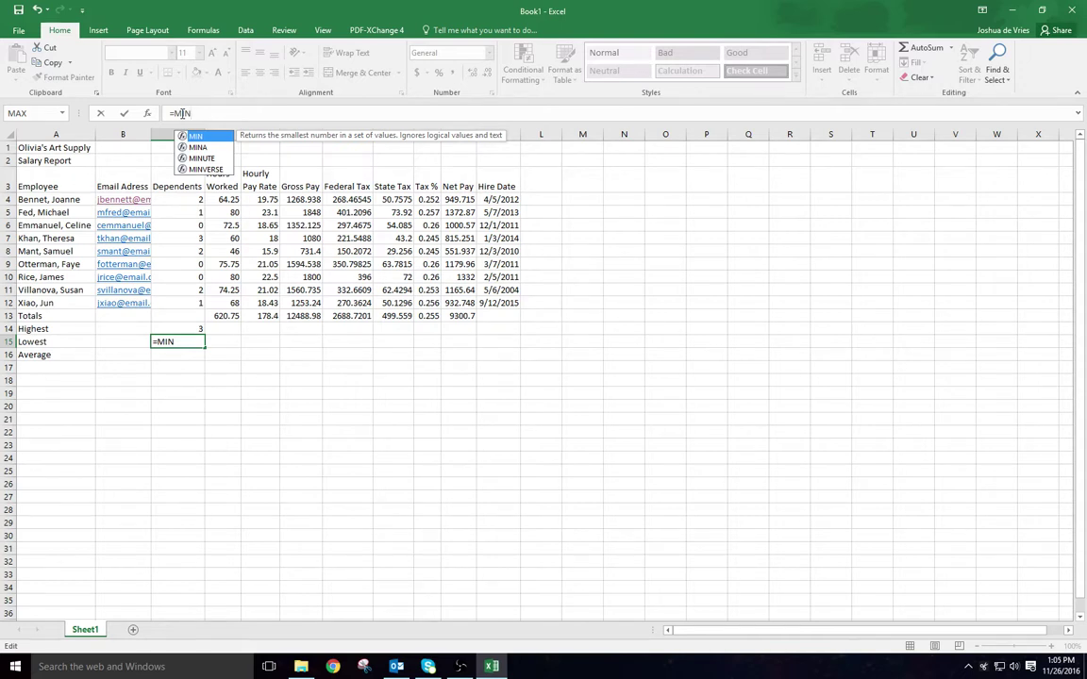
type("(C")
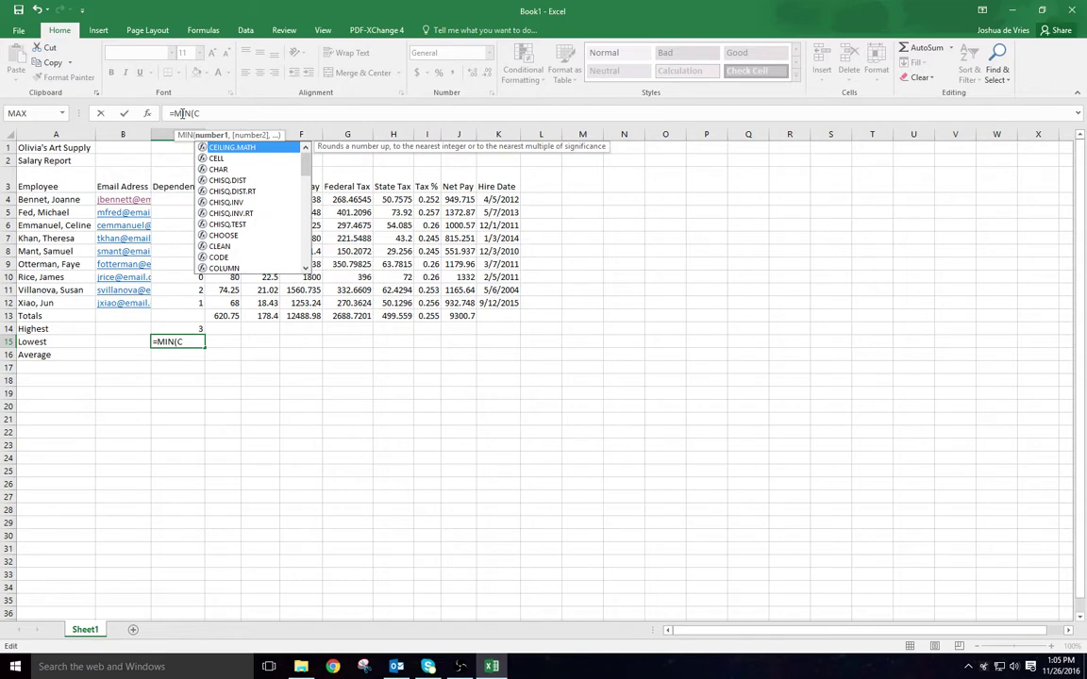
type("4:c12)")
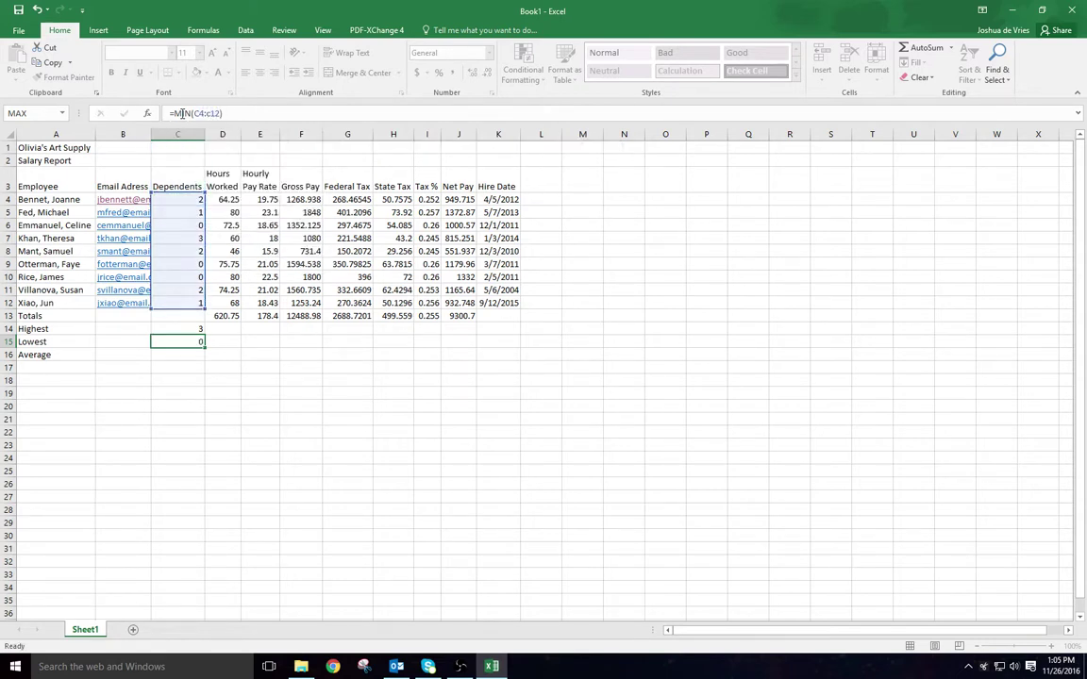
key("Return")
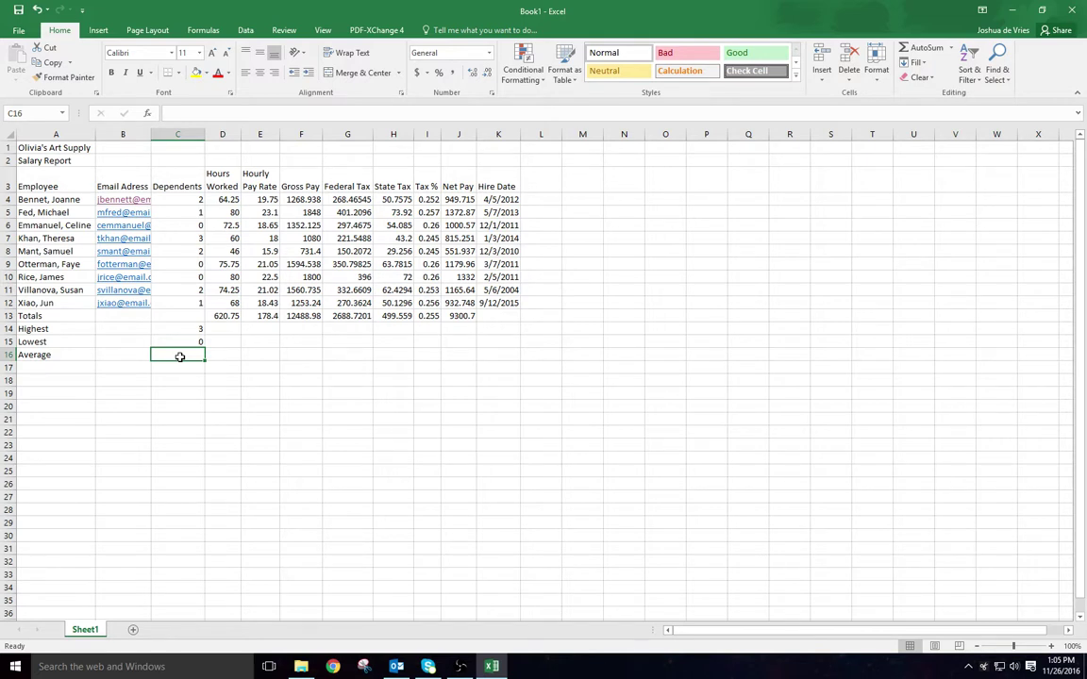
Step: Enter the formula =AVERAGE(C4:C12) in C16 for the average number of dependents
left_click(175, 113)
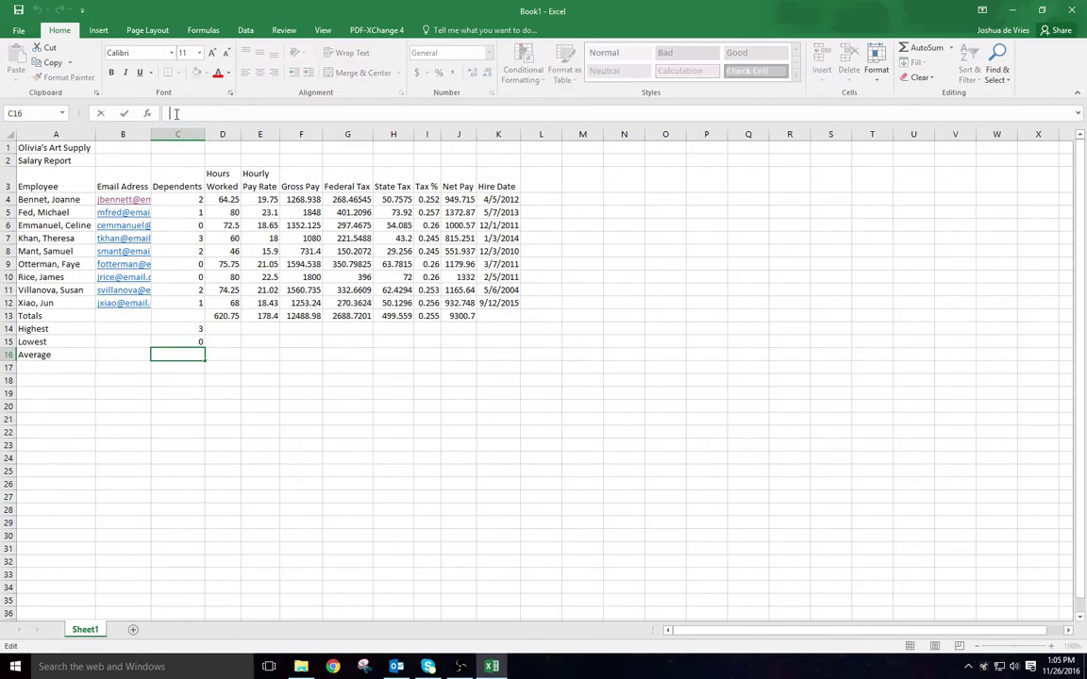
type("=AVERAGE")
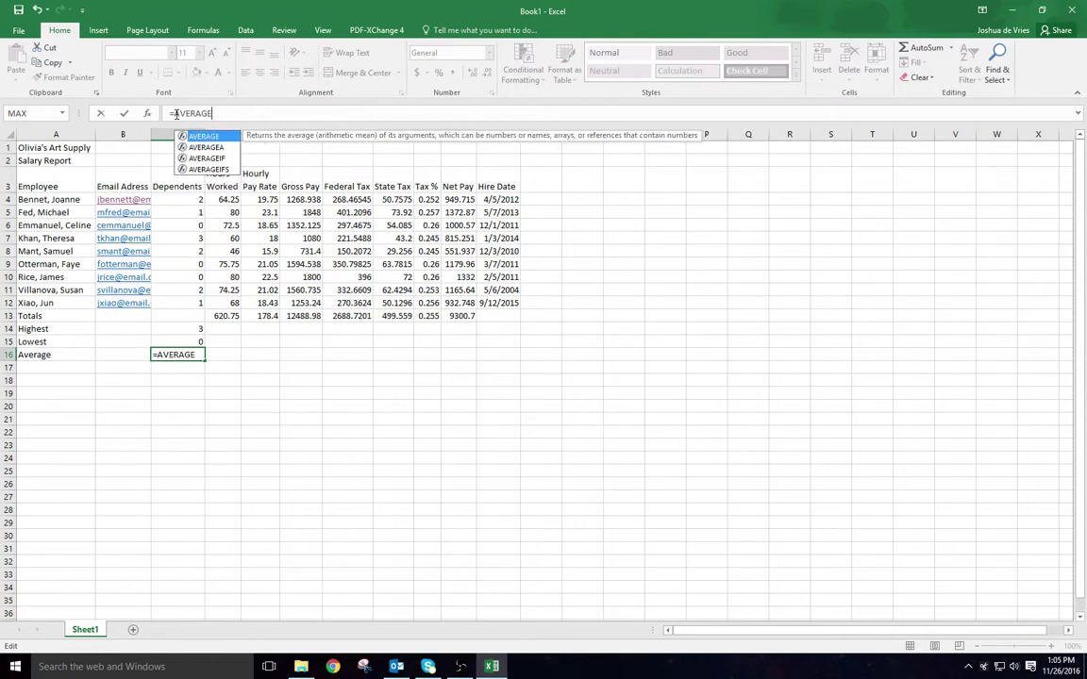
type("(")
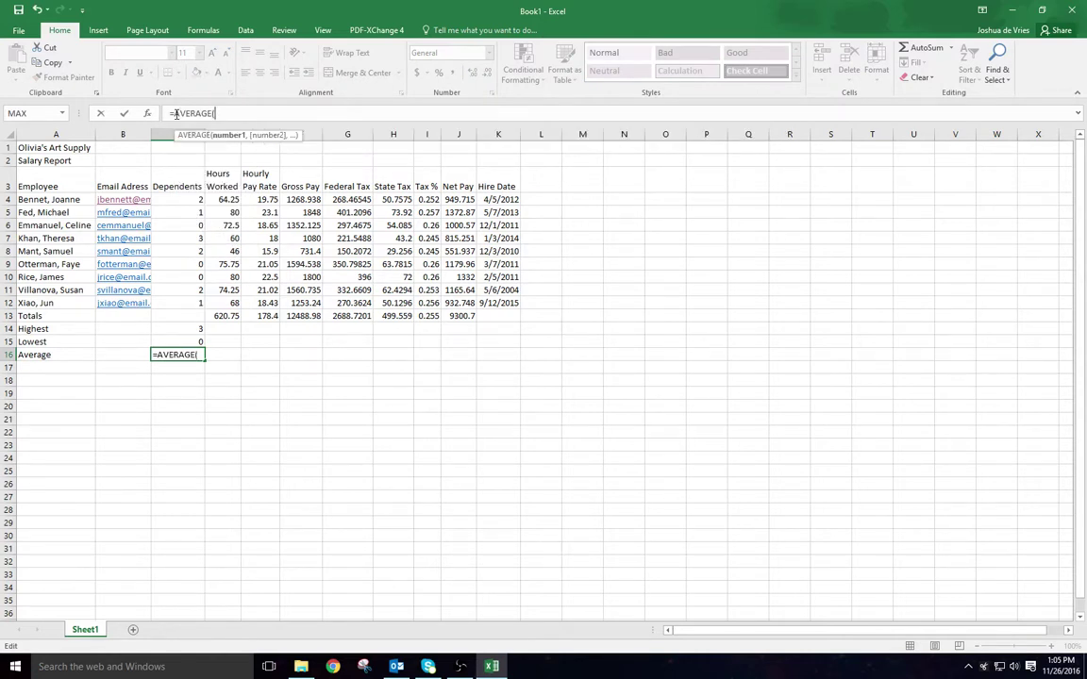
key("ctrl+Up")
key("ctrl+Up")
key("ctrl+Up")
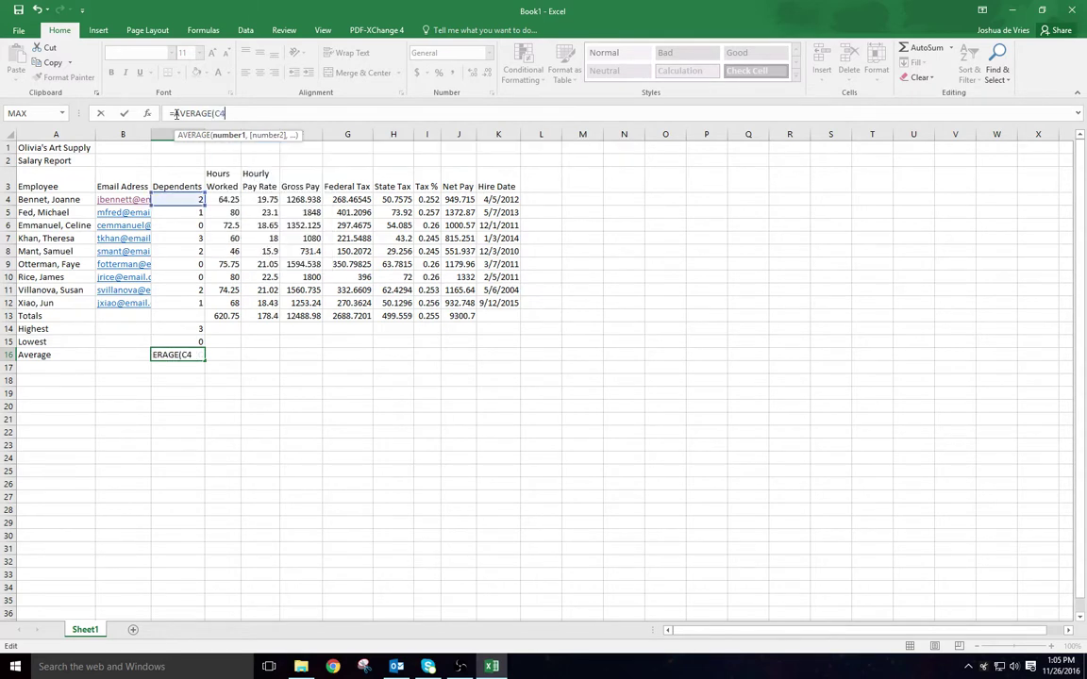
type(":")
key("ctrl+Down")
type(")")
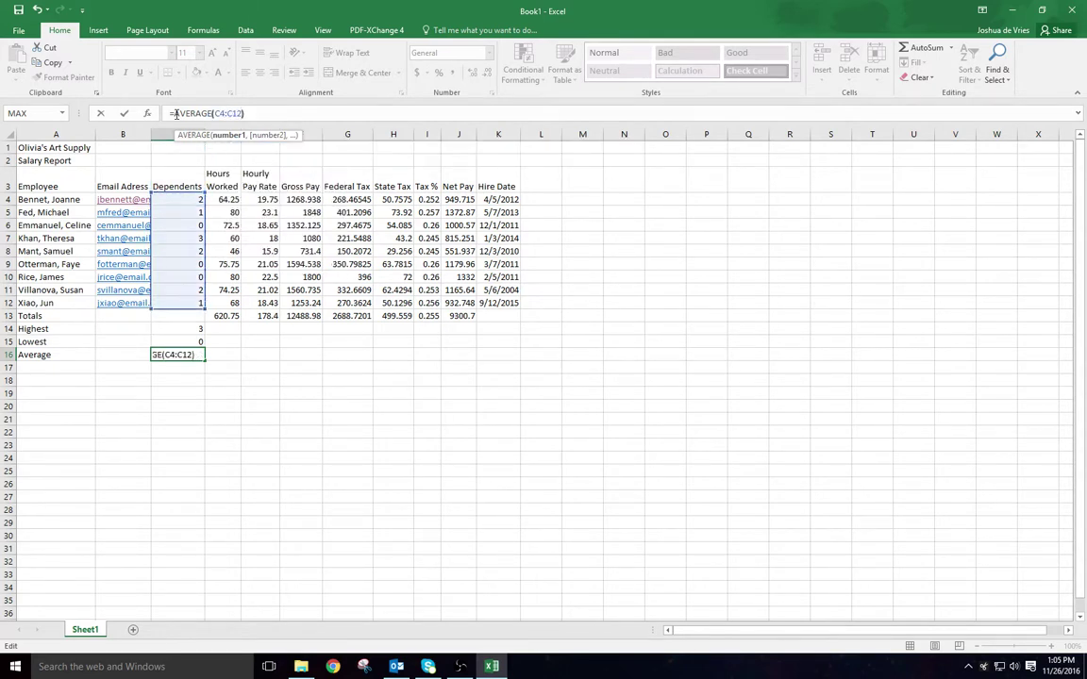
key("Return")
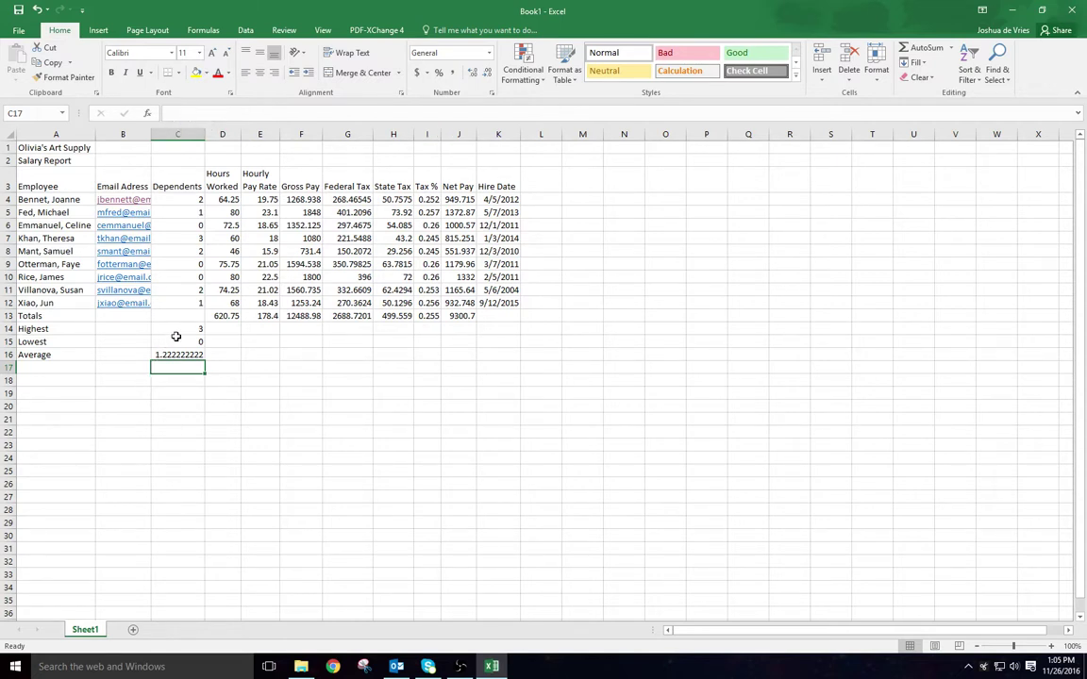
Step: Fill the Highest, Lowest and Average formulas in C14:C16 across to column J, and clear the average tax percentage in I16
left_click_drag(177, 330, 482, 350)
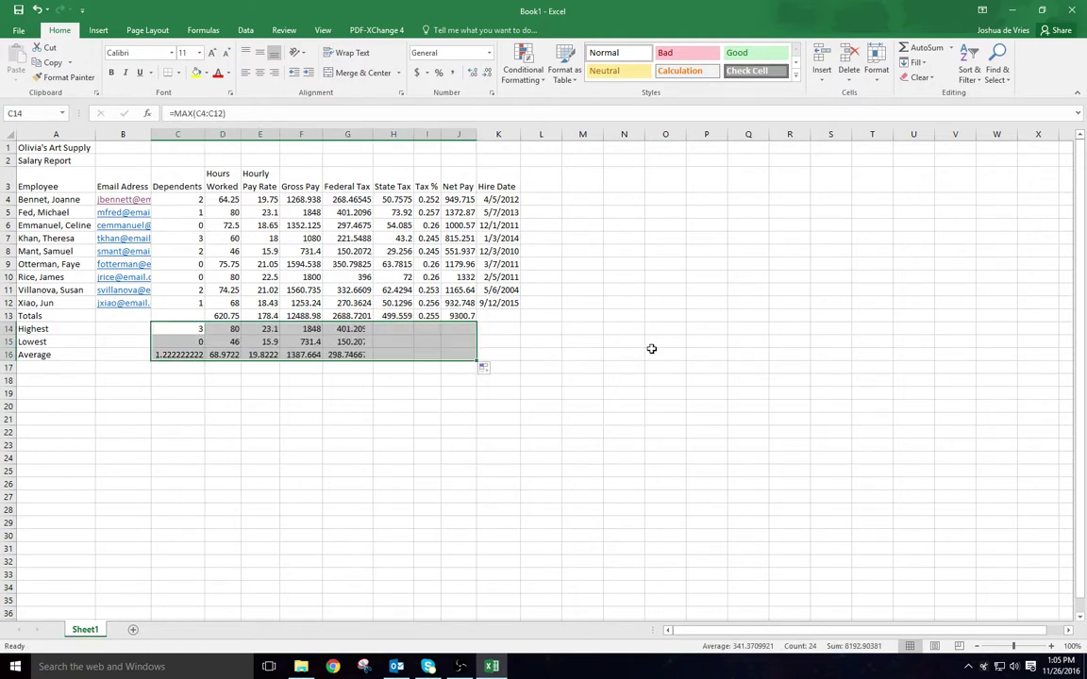
left_click(411, 421)
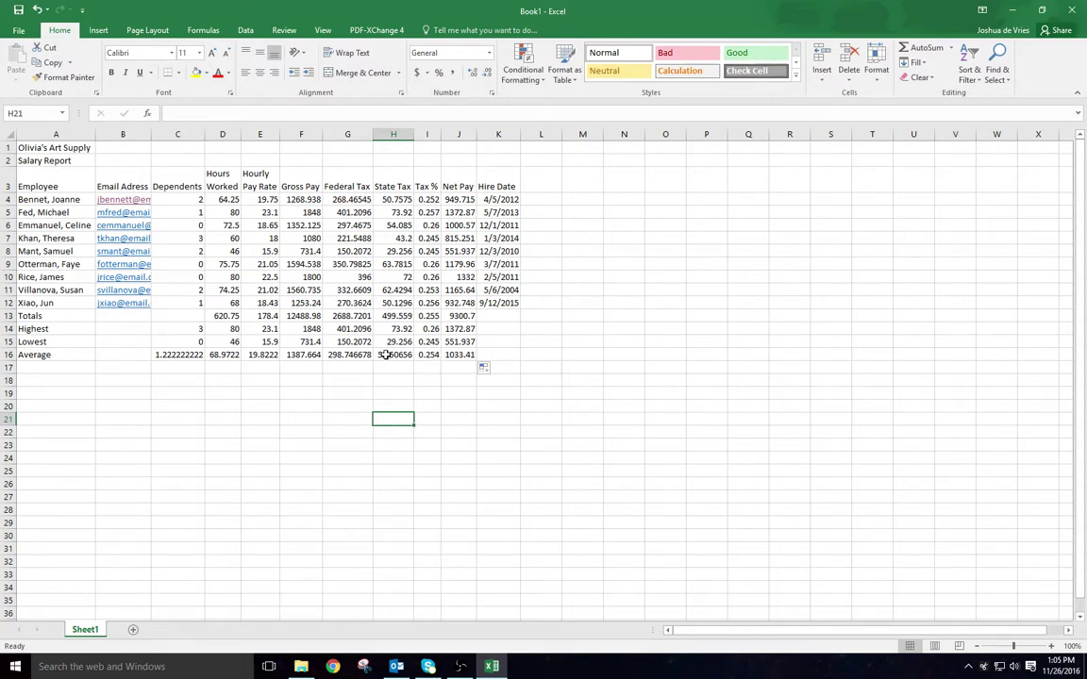
left_click(428, 355)
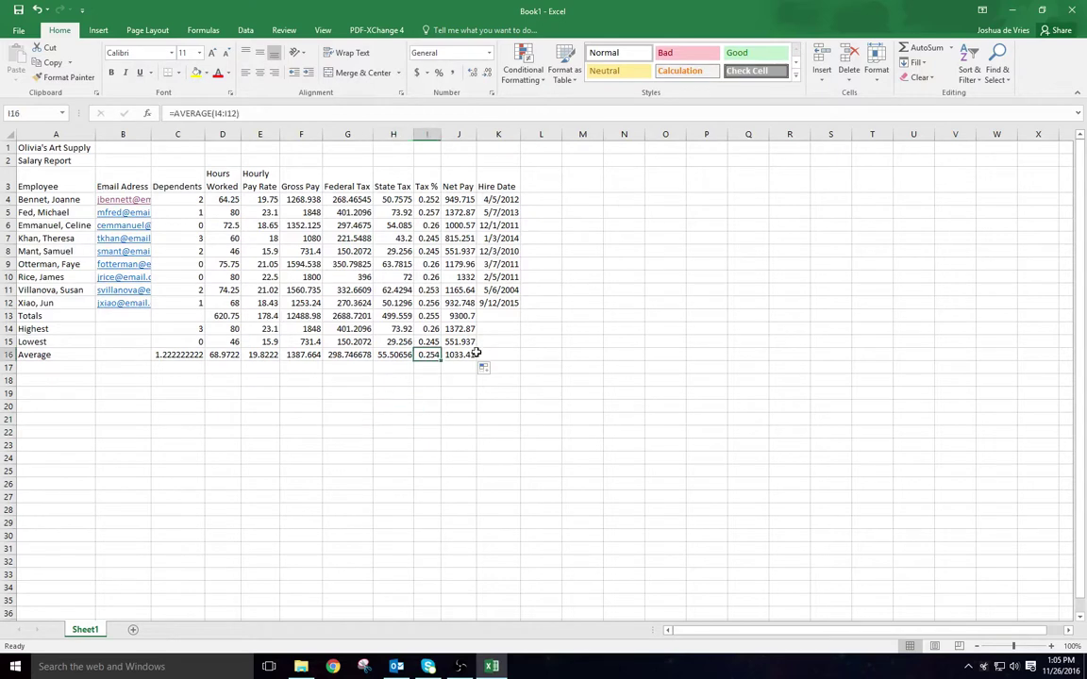
key("Delete")
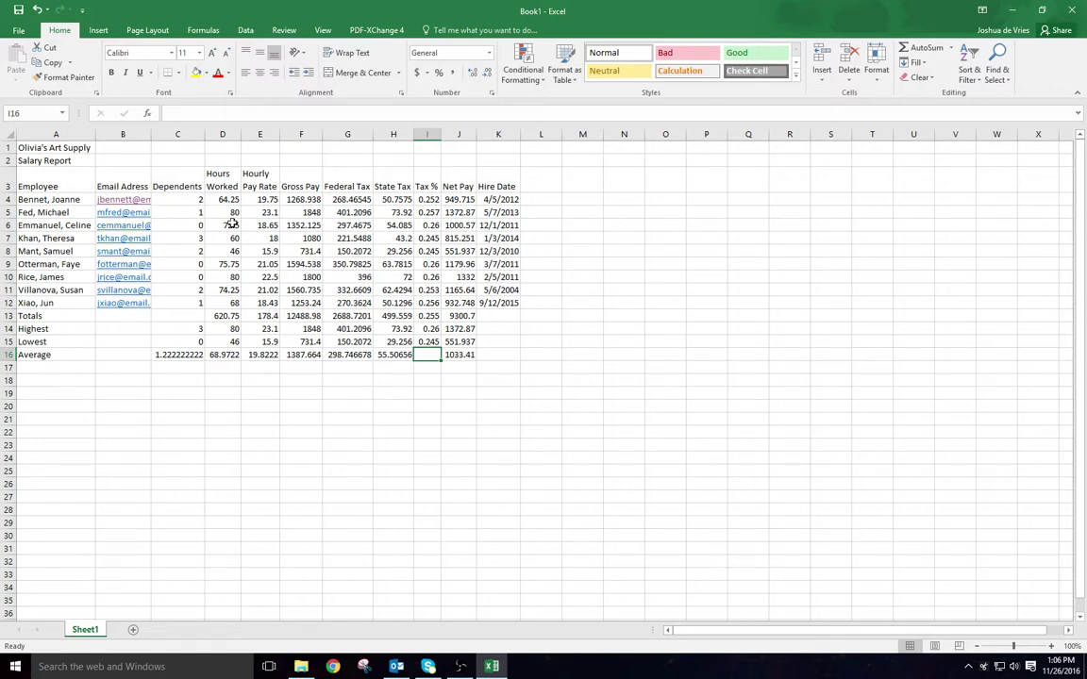
Step: Start saving the workbook and browse the nlcfiles drive to programs, Academic Upgrading and Life Skills, Writable, AU Team Members Folders
left_click(18, 10)
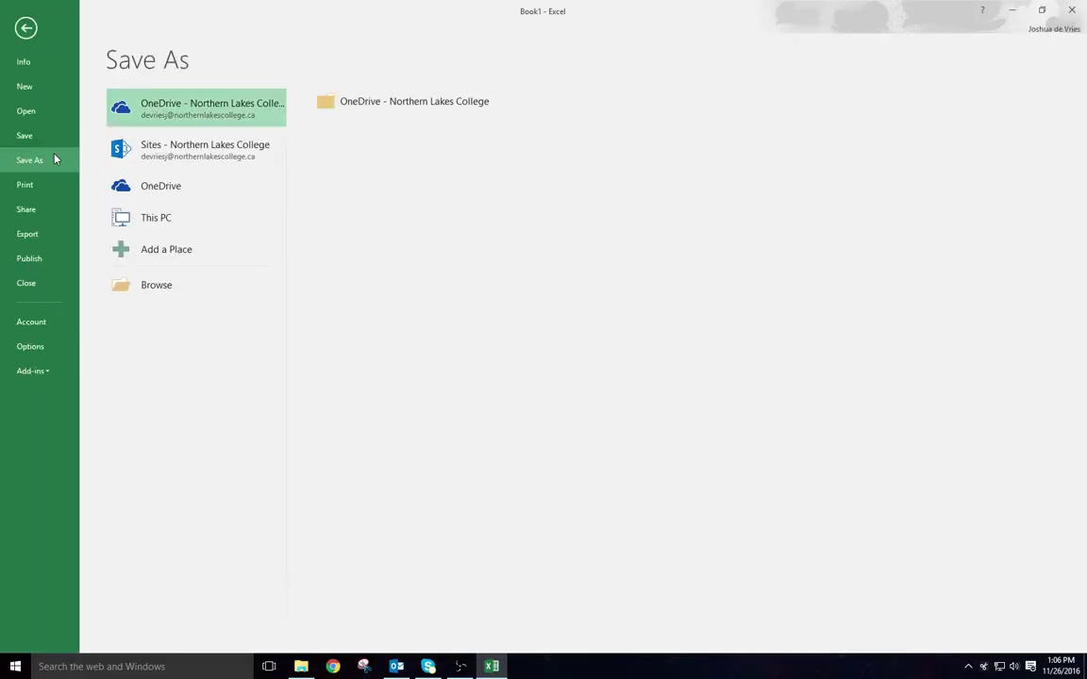
left_click(158, 288)
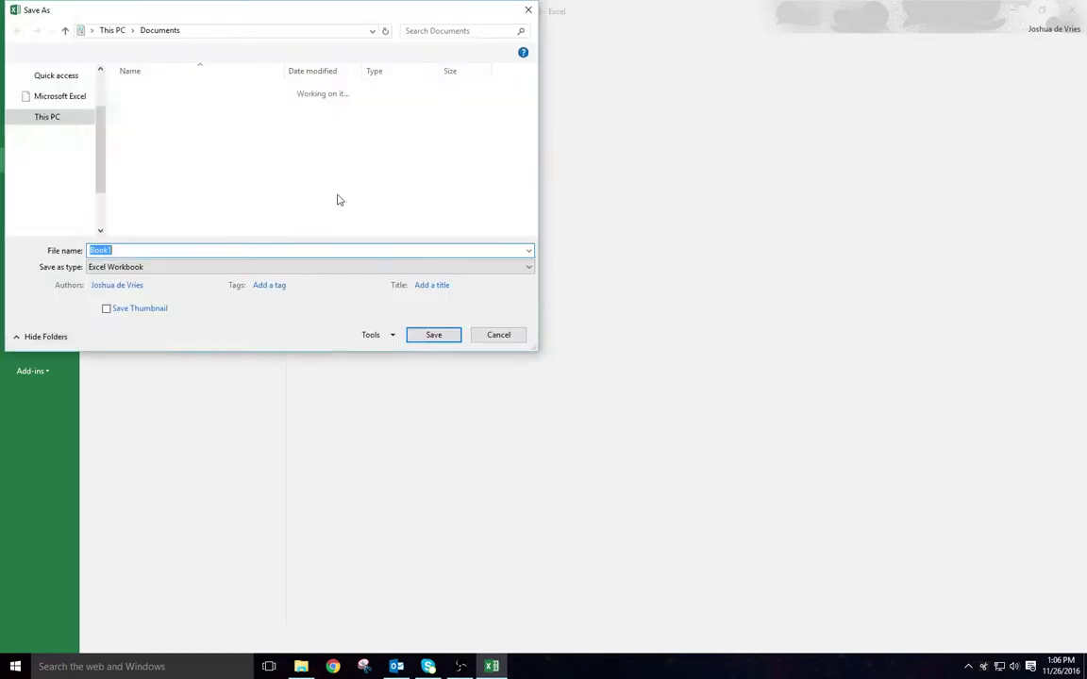
left_click(59, 215)
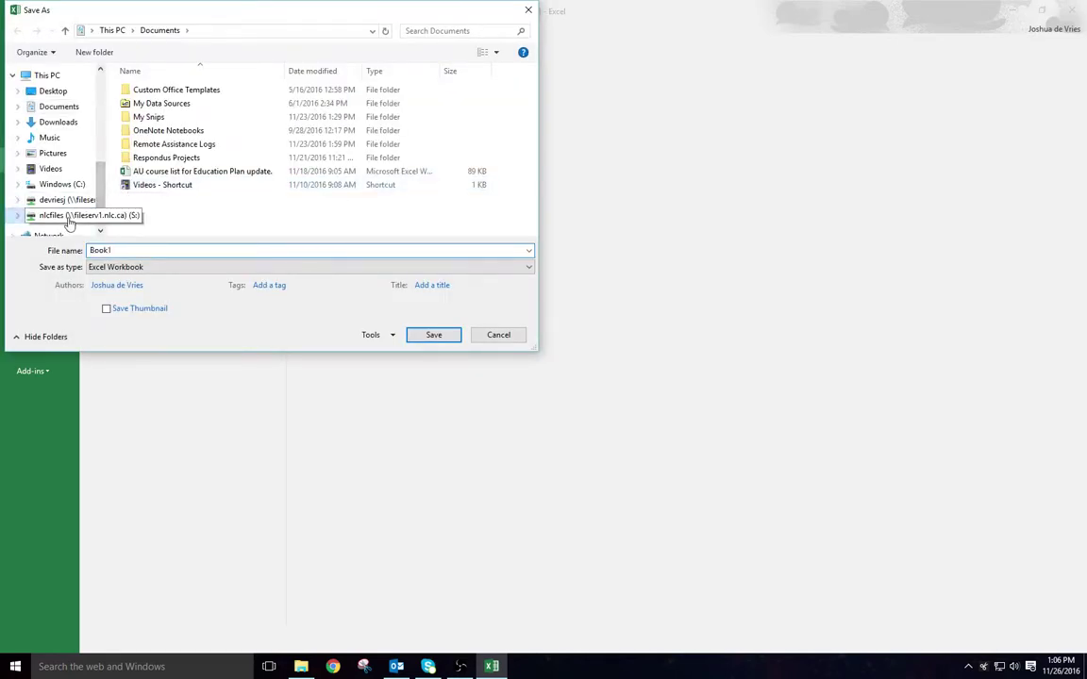
double_click(157, 117)
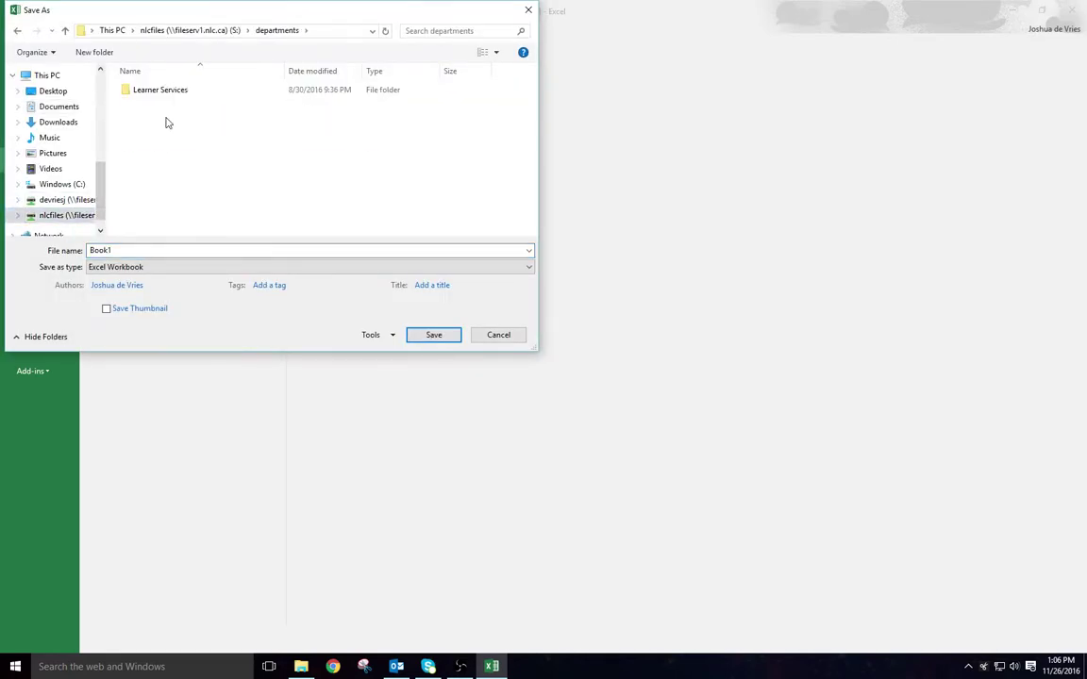
double_click(14, 31)
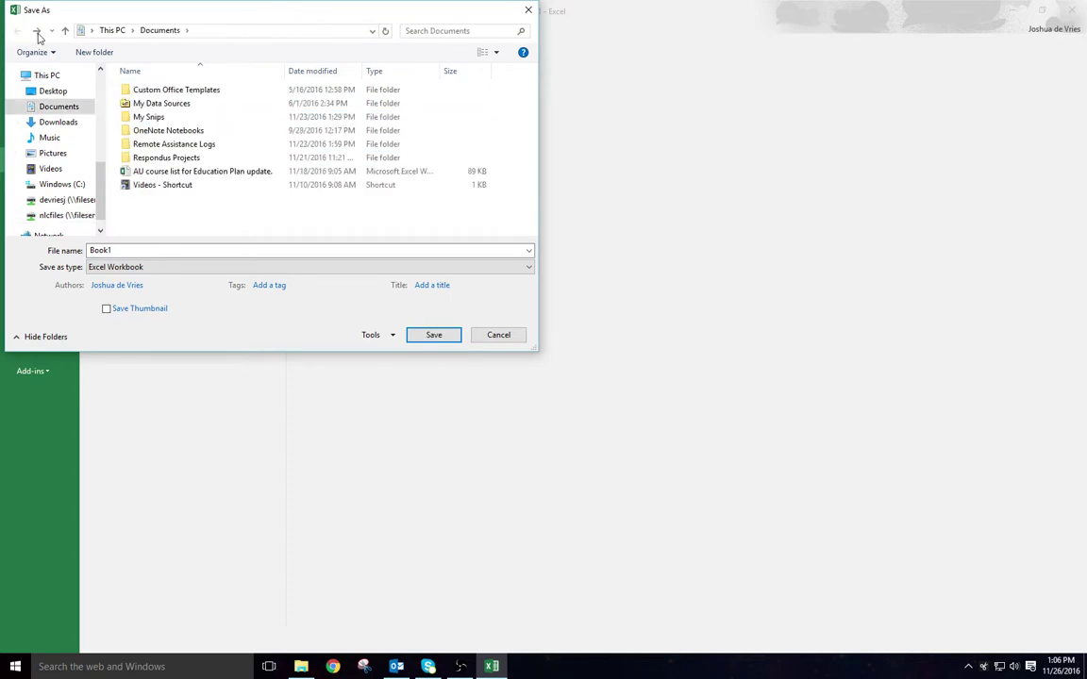
left_click(36, 30)
left_click(140, 134)
double_click(139, 134)
double_click(167, 92)
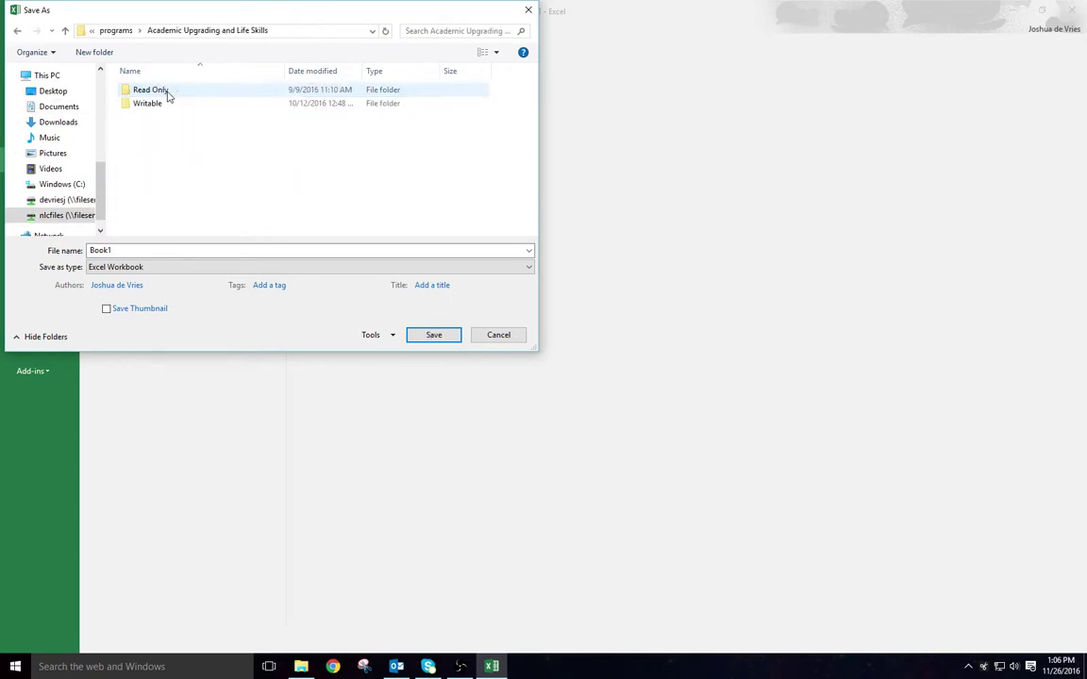
double_click(167, 105)
double_click(170, 91)
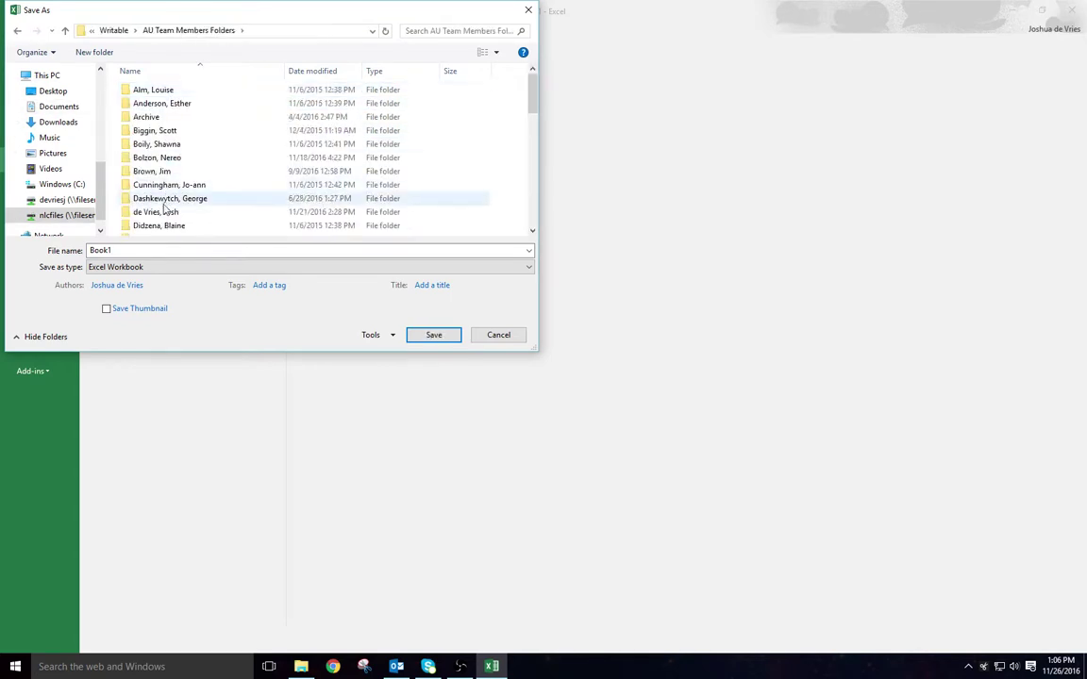
Step: Save the workbook as Project 2 in the instructor's INFO PRO 10 folder, under INF 1060 Spreadsheet 1, New Stuff, Recorded Lesson Examples
double_click(170, 211)
double_click(151, 158)
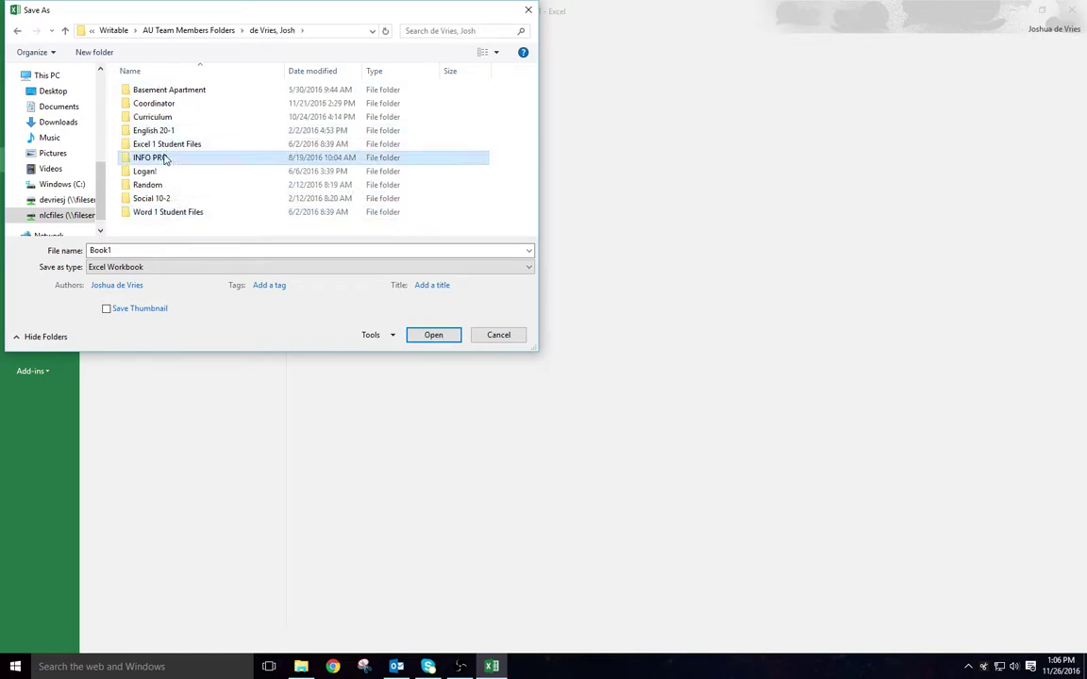
double_click(179, 91)
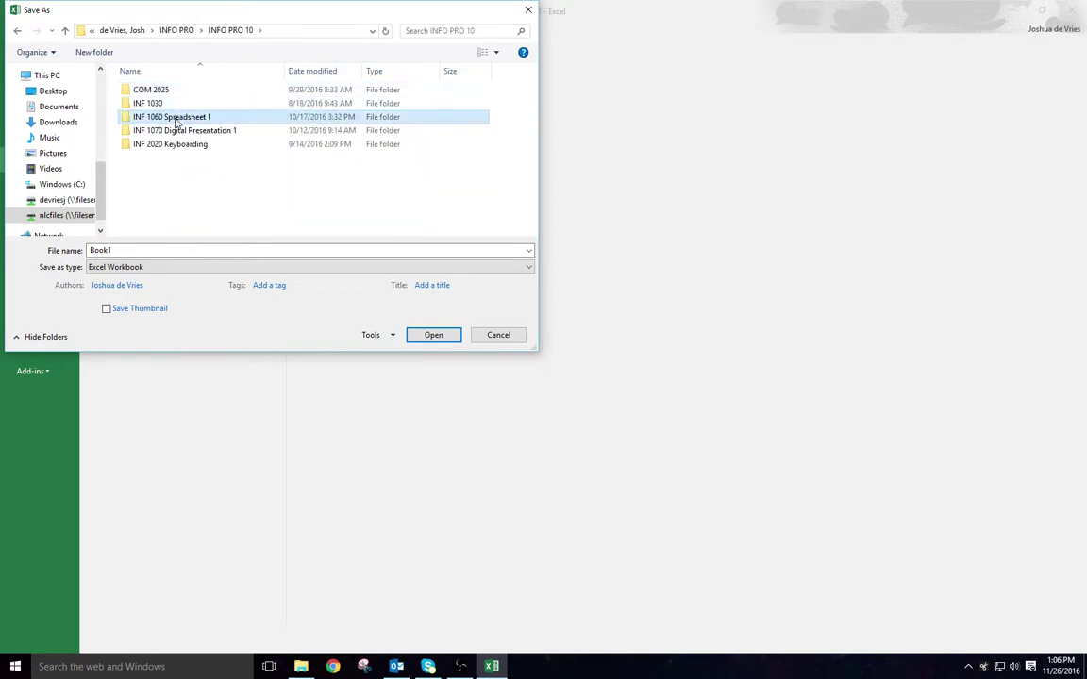
double_click(173, 116)
double_click(173, 132)
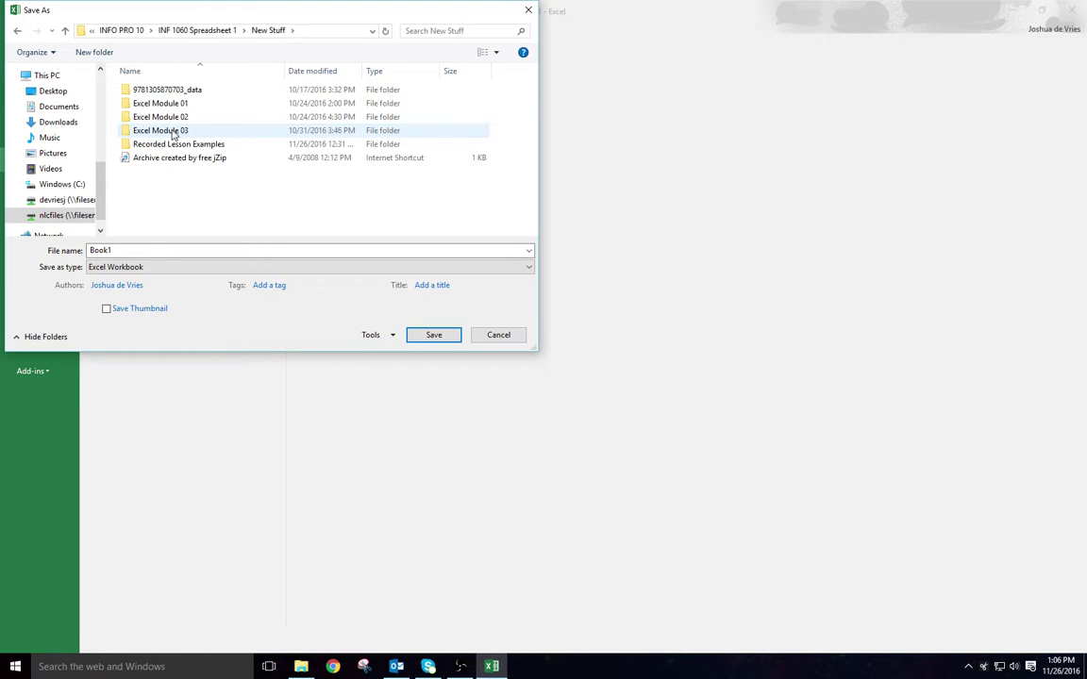
double_click(201, 144)
left_click(135, 249)
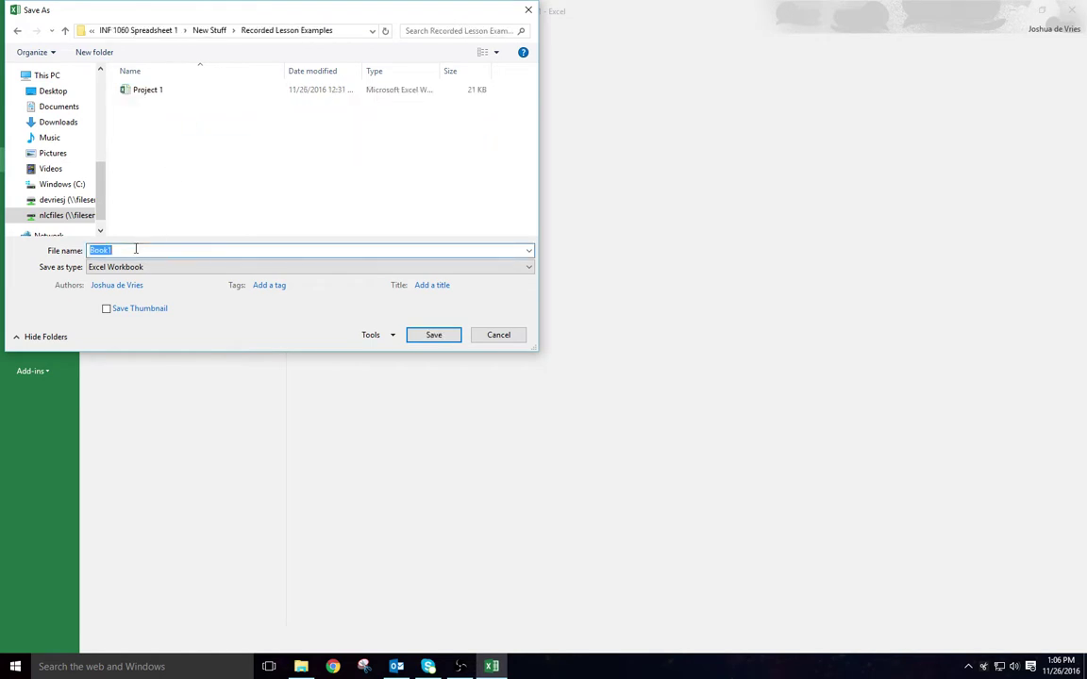
type("Project 2")
key("Return")
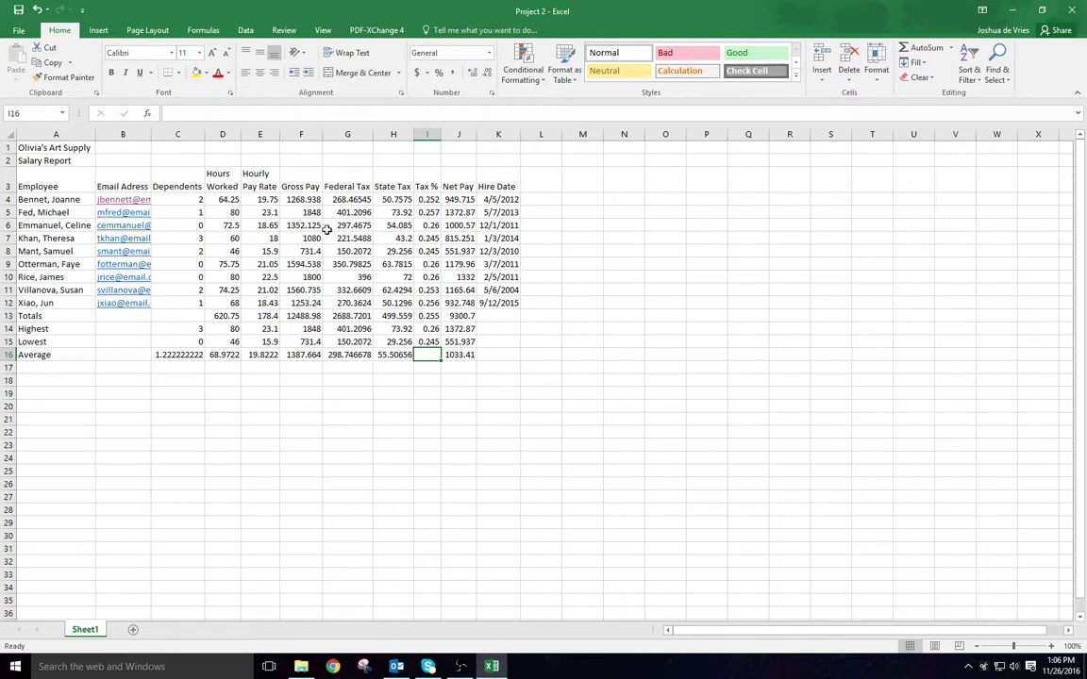
Step: Apply the Ion theme to the salary report workbook
left_click(55, 31)
left_click(136, 32)
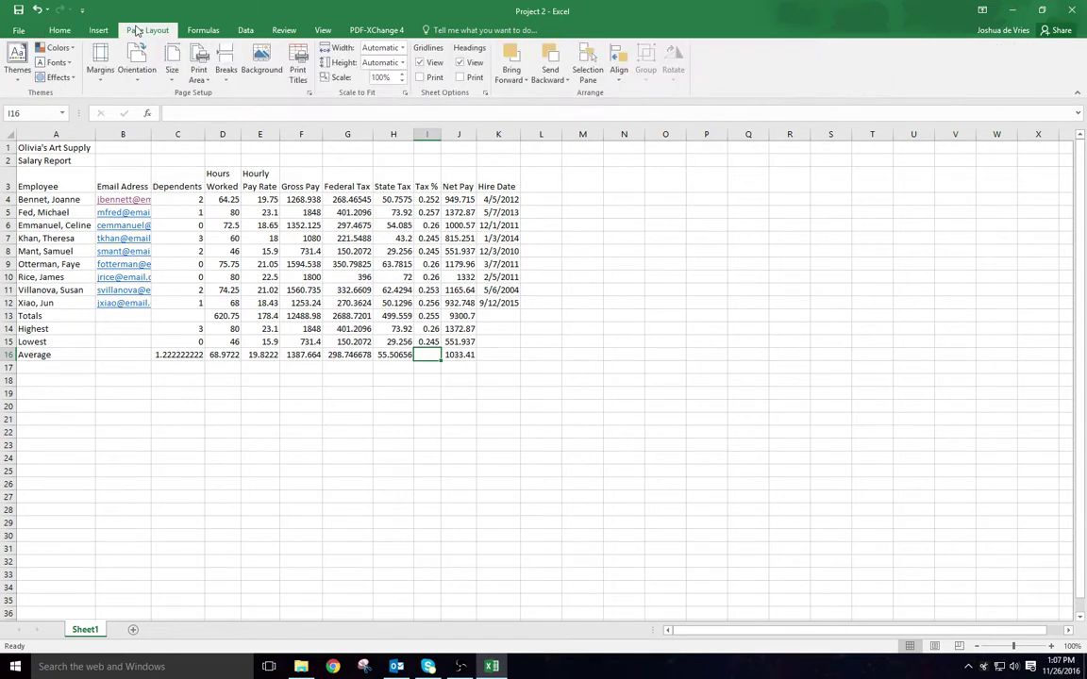
left_click(17, 65)
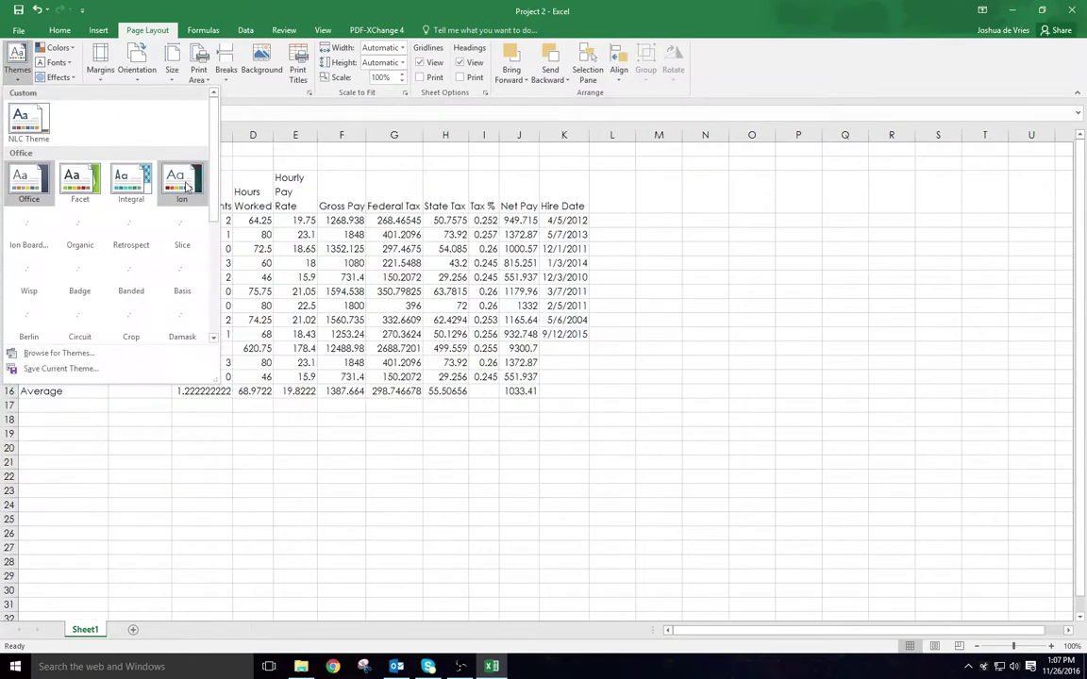
left_click(182, 182)
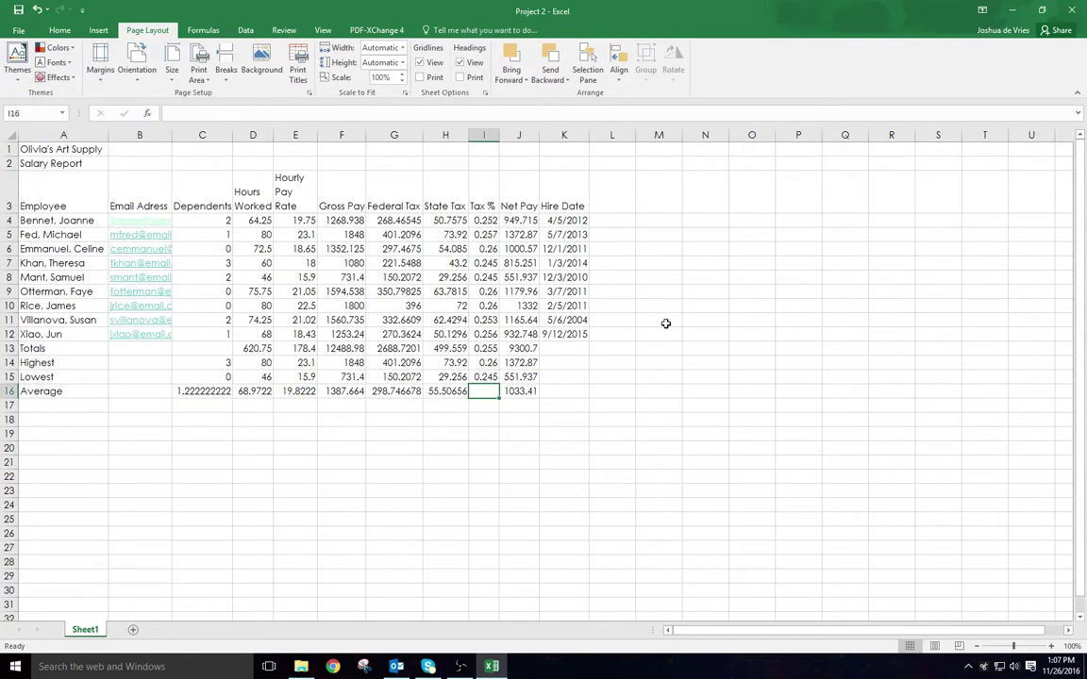
Step: Try to merge and center the two title rows A1:K2 as a single block
left_click(62, 144)
left_click_drag(62, 150, 558, 162)
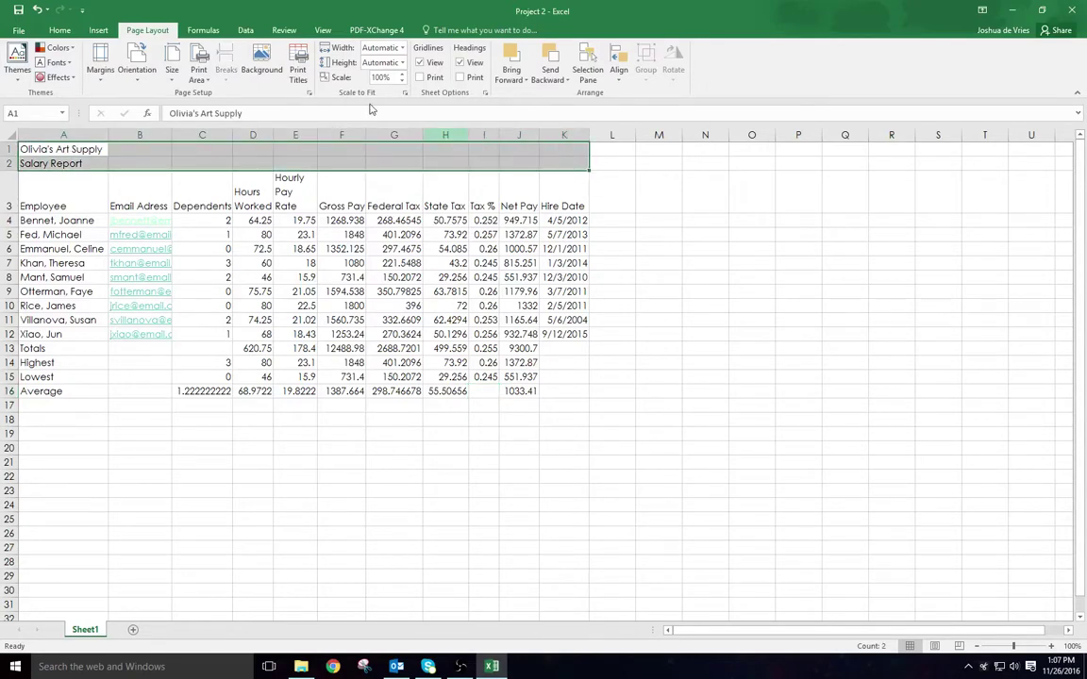
left_click(60, 30)
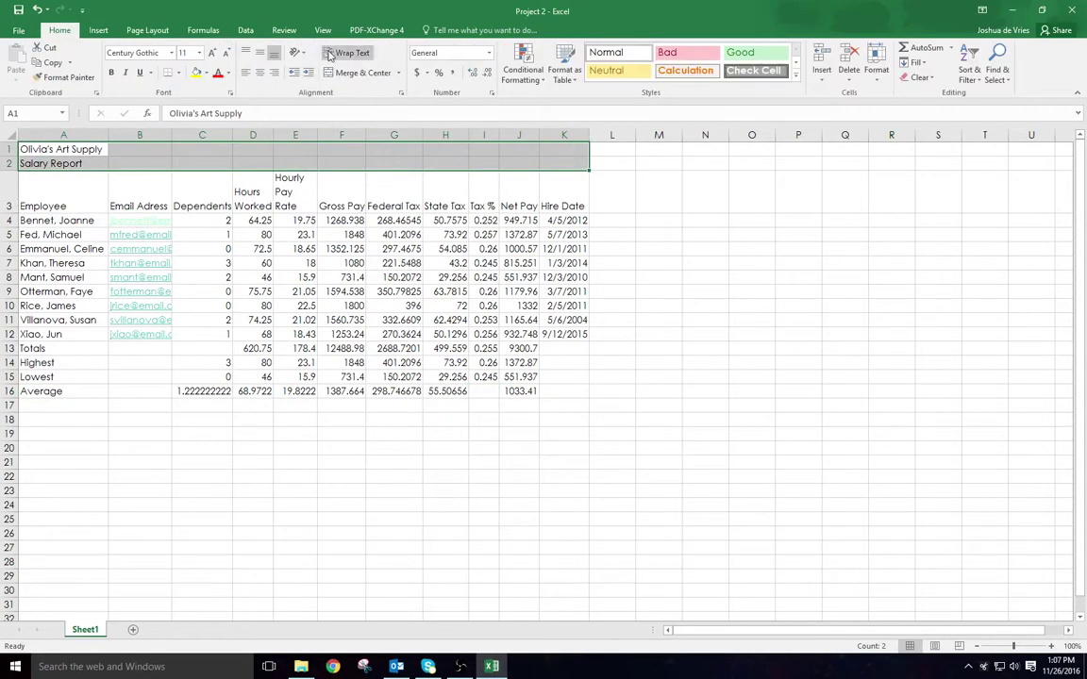
left_click(348, 75)
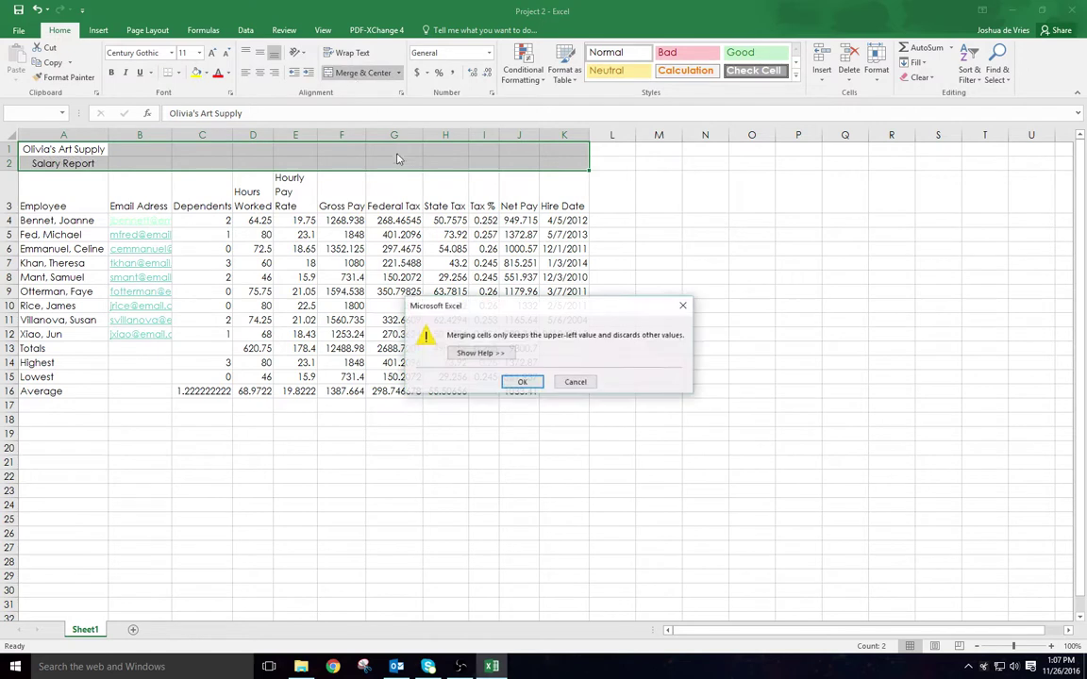
left_click(521, 383)
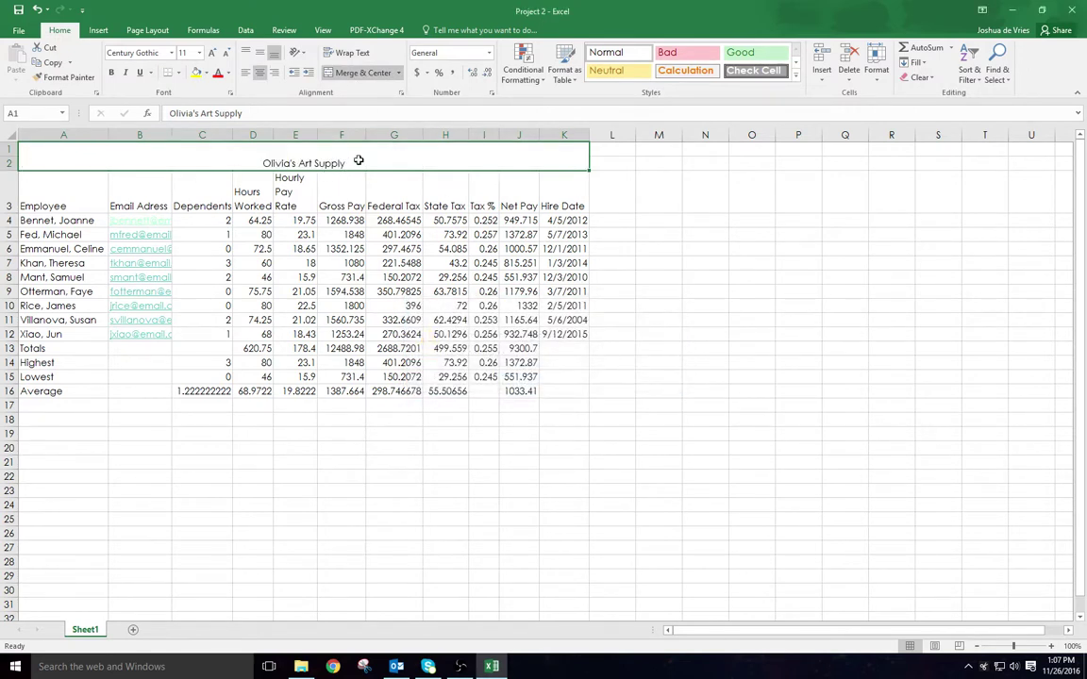
left_click(37, 8)
Step: Merge and center the Olivia's Art Supply title across A1:K1 and the Salary Report subtitle across A2:K2
left_click_drag(83, 149, 556, 148)
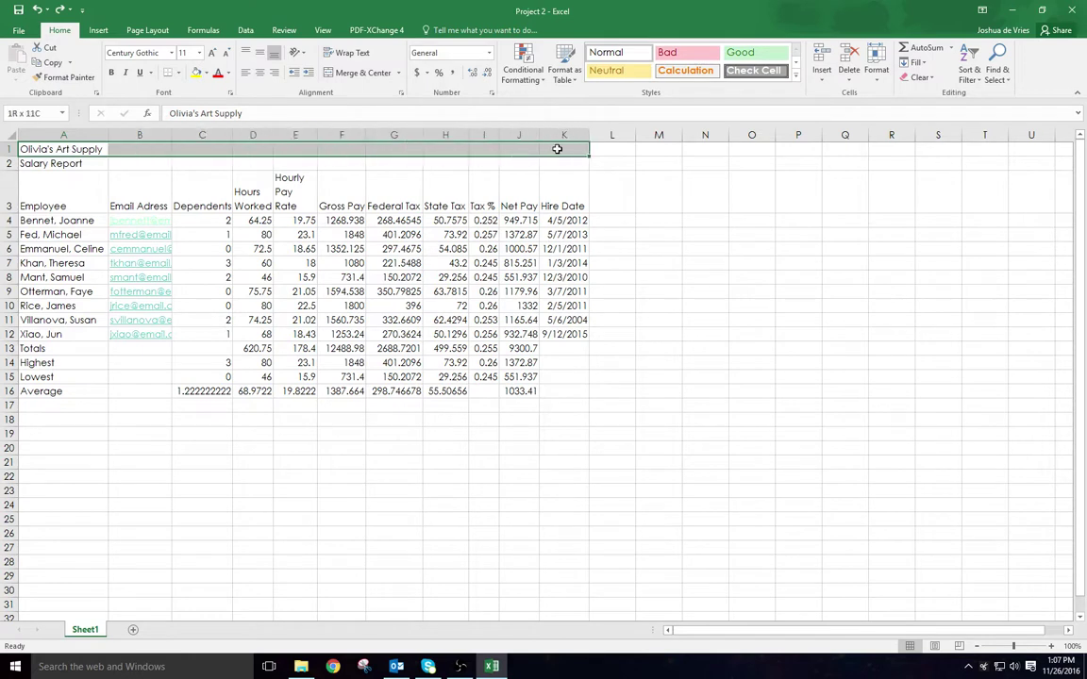
left_click(362, 72)
left_click_drag(87, 165, 576, 164)
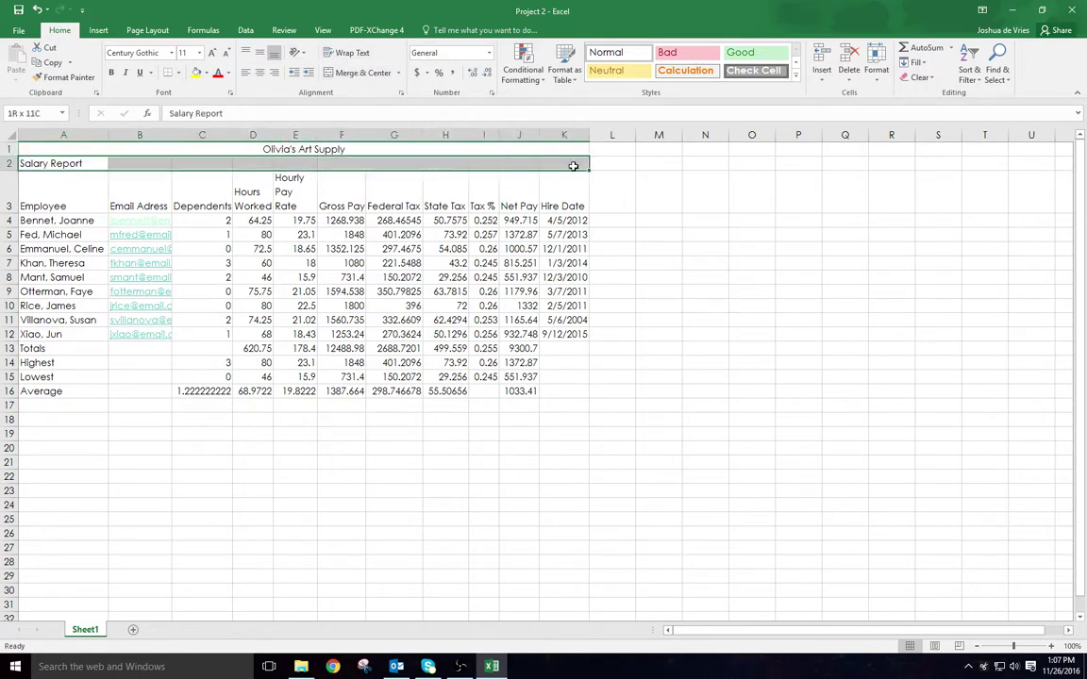
left_click(345, 74)
left_click(642, 420)
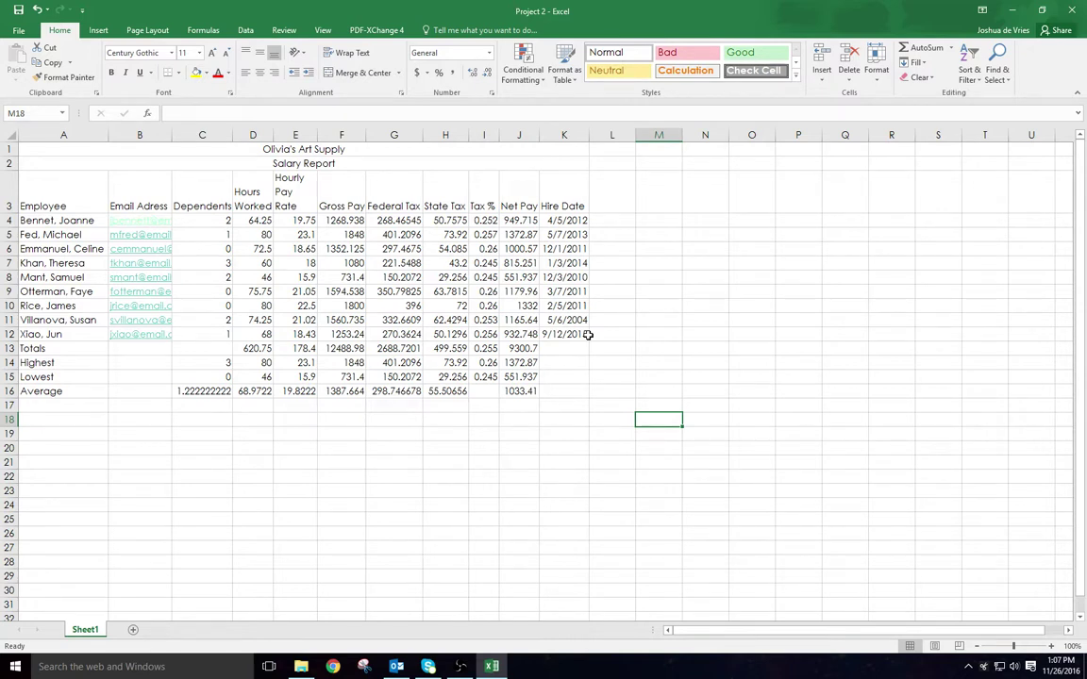
Step: Enlarge the font of the Salary Report subtitle and set the Olivia's Art Supply title to size 18
left_click(310, 165)
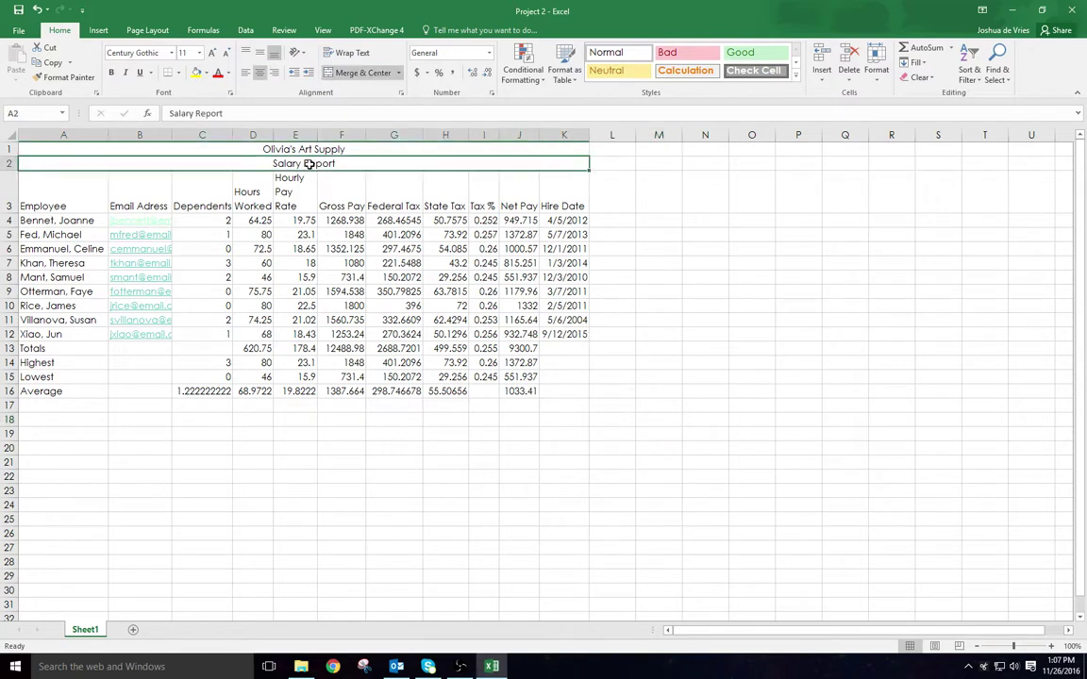
left_click(199, 53)
left_click(188, 141)
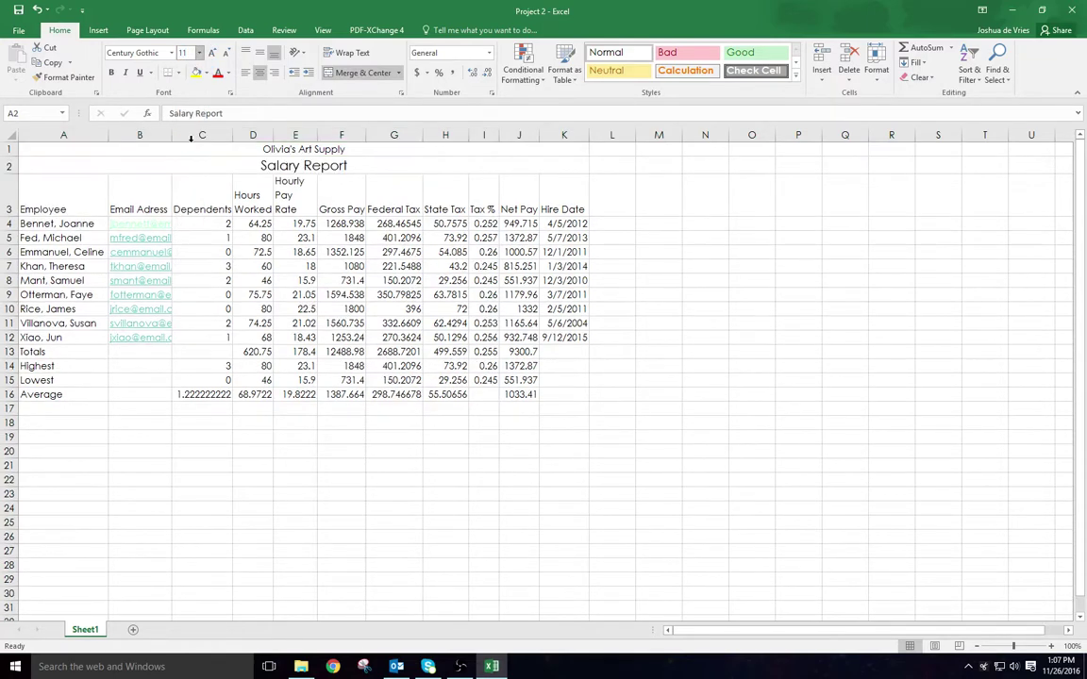
left_click(289, 149)
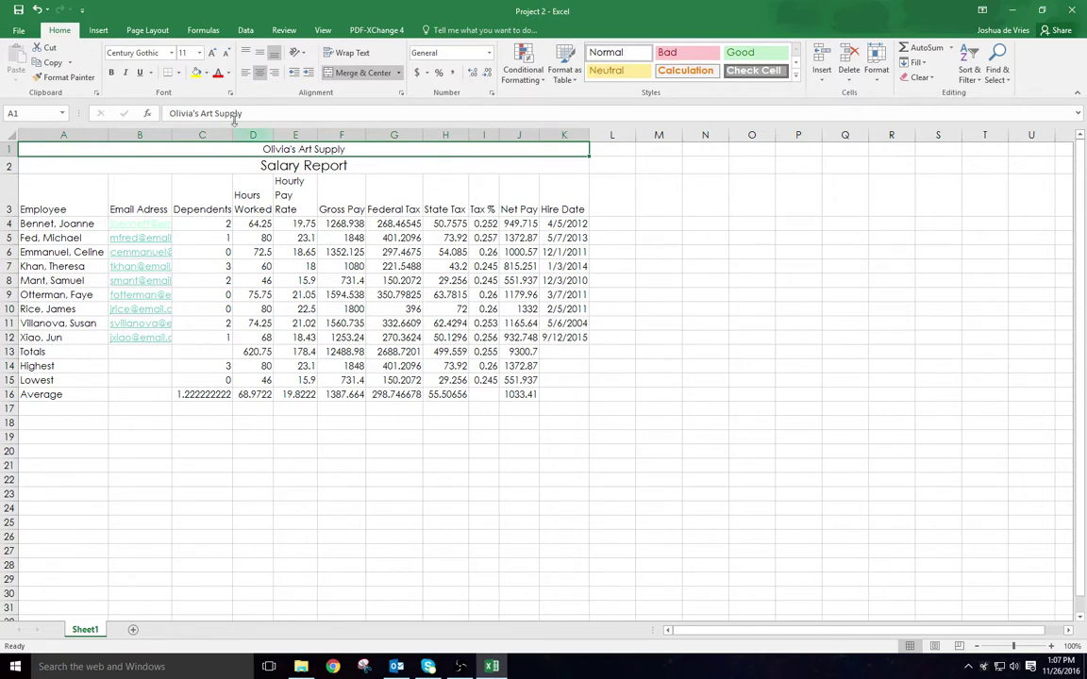
left_click(199, 52)
left_click(186, 154)
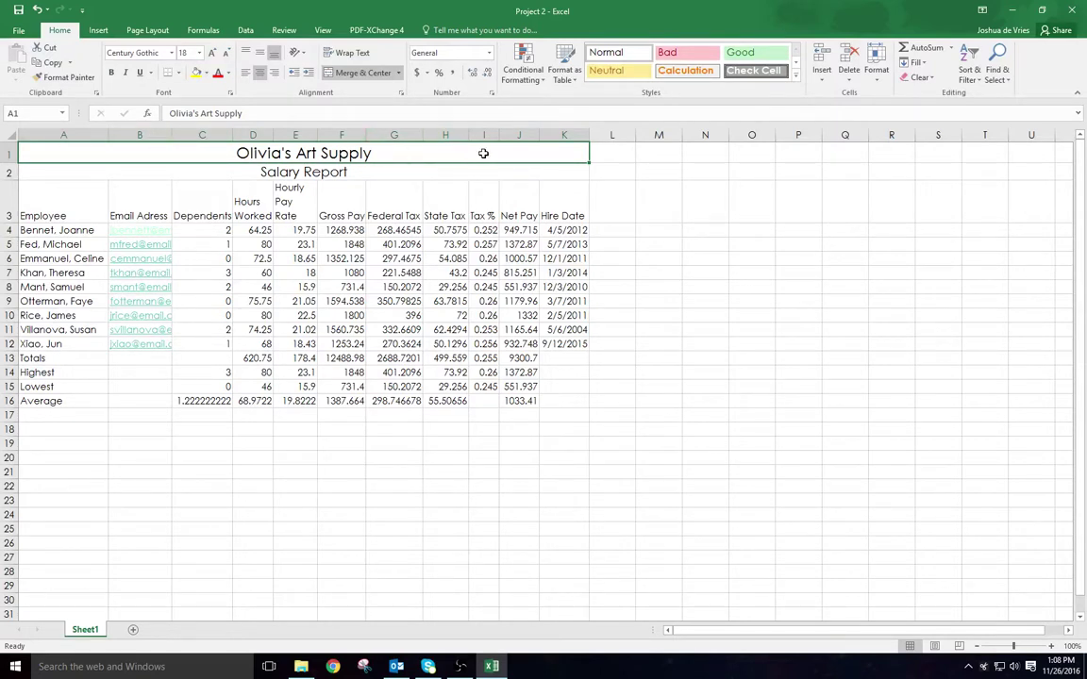
Step: Fill both title rows with a light blue-gray theme color
left_click(208, 73)
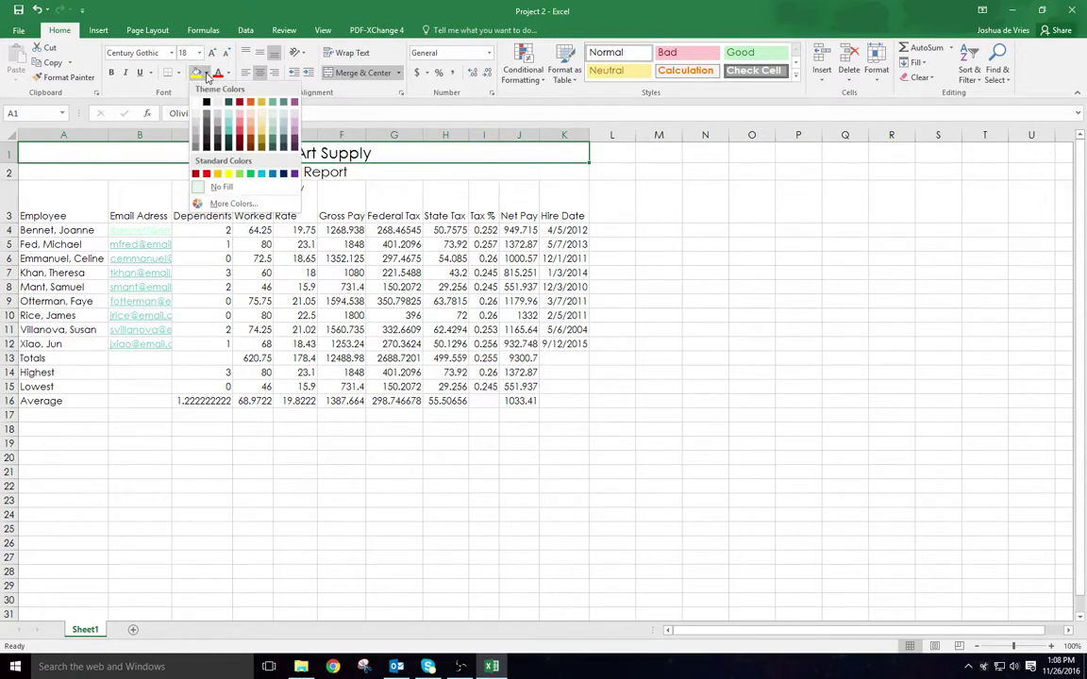
left_click(282, 126)
left_click(356, 173)
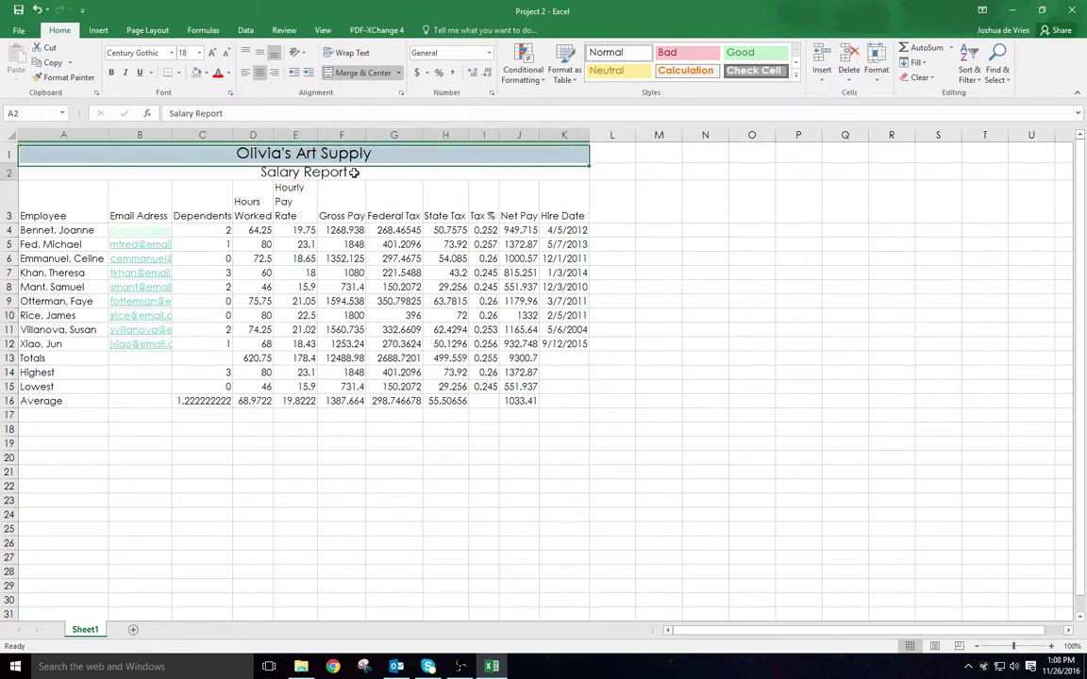
left_click(196, 72)
left_click(700, 244)
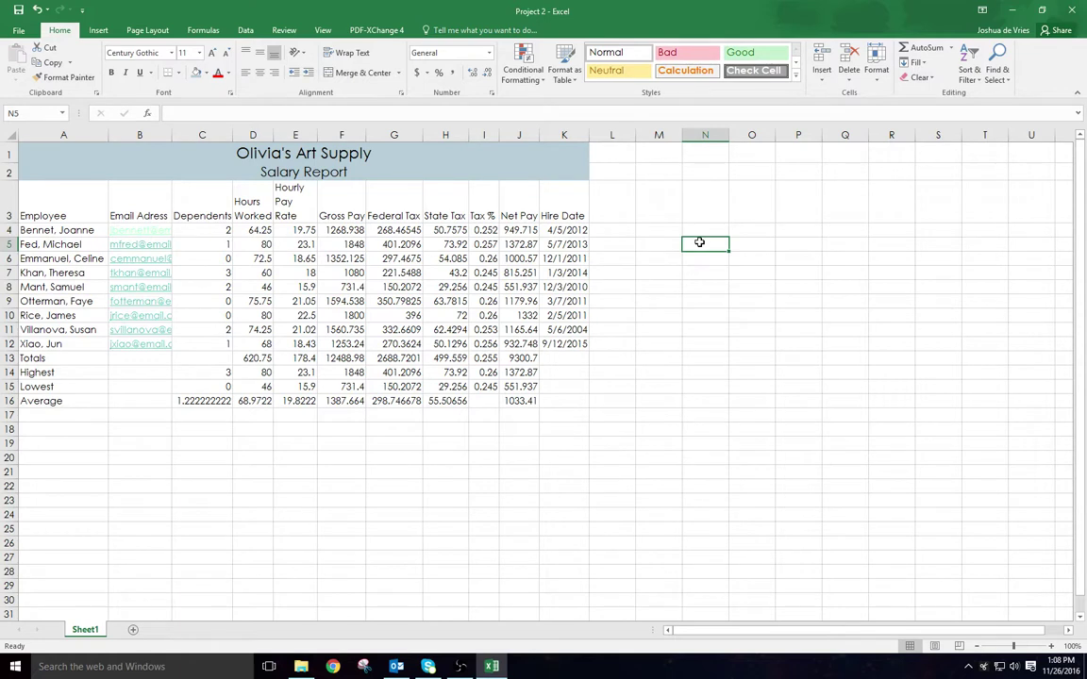
Step: Add thick outside borders around the two title rows
left_click(354, 151)
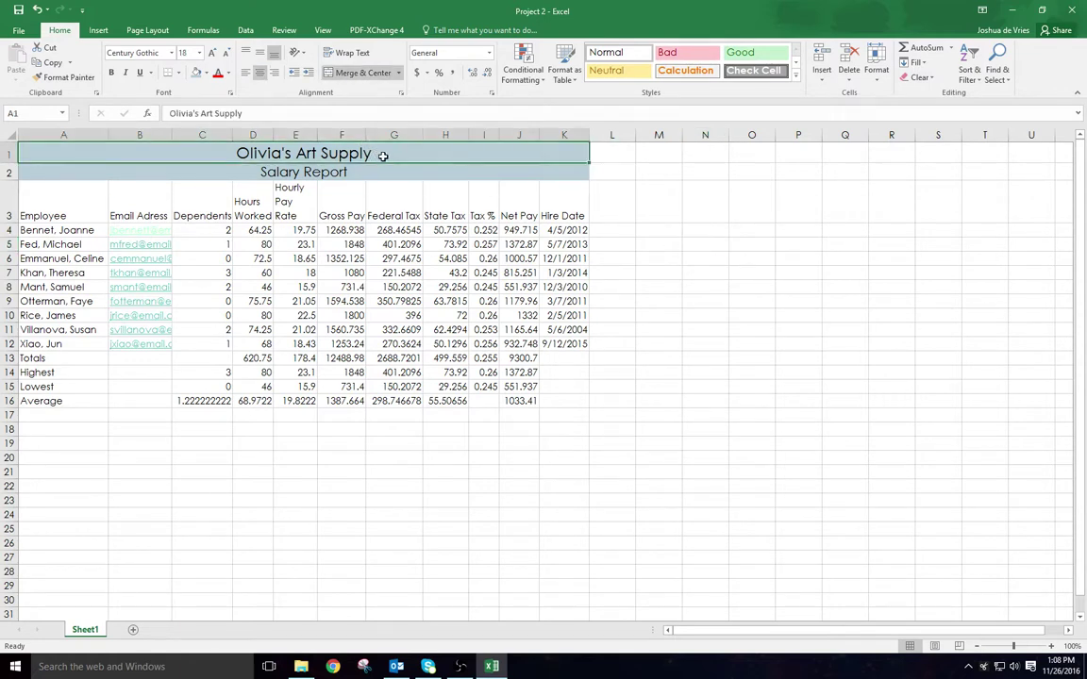
left_click_drag(399, 151, 400, 171)
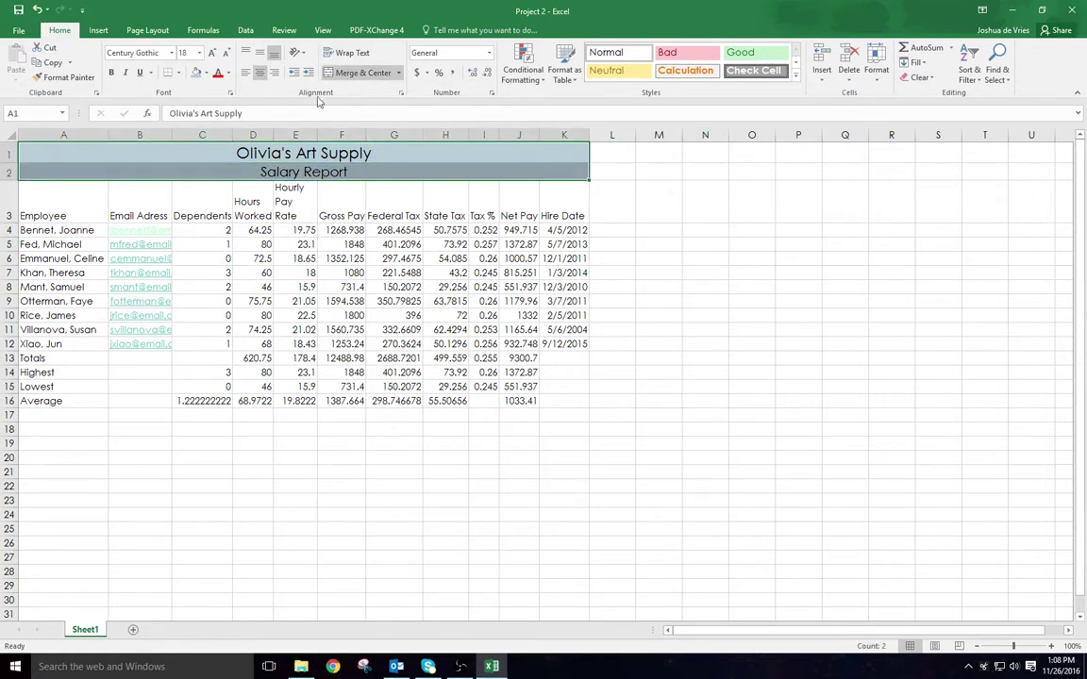
left_click(179, 74)
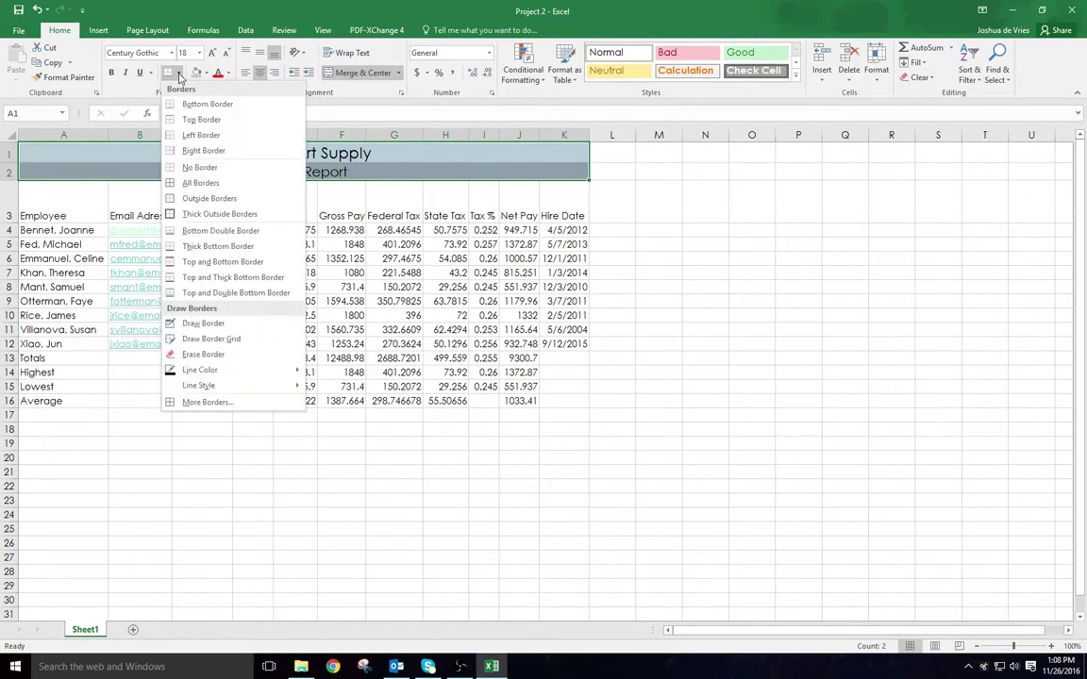
left_click(219, 213)
left_click(693, 216)
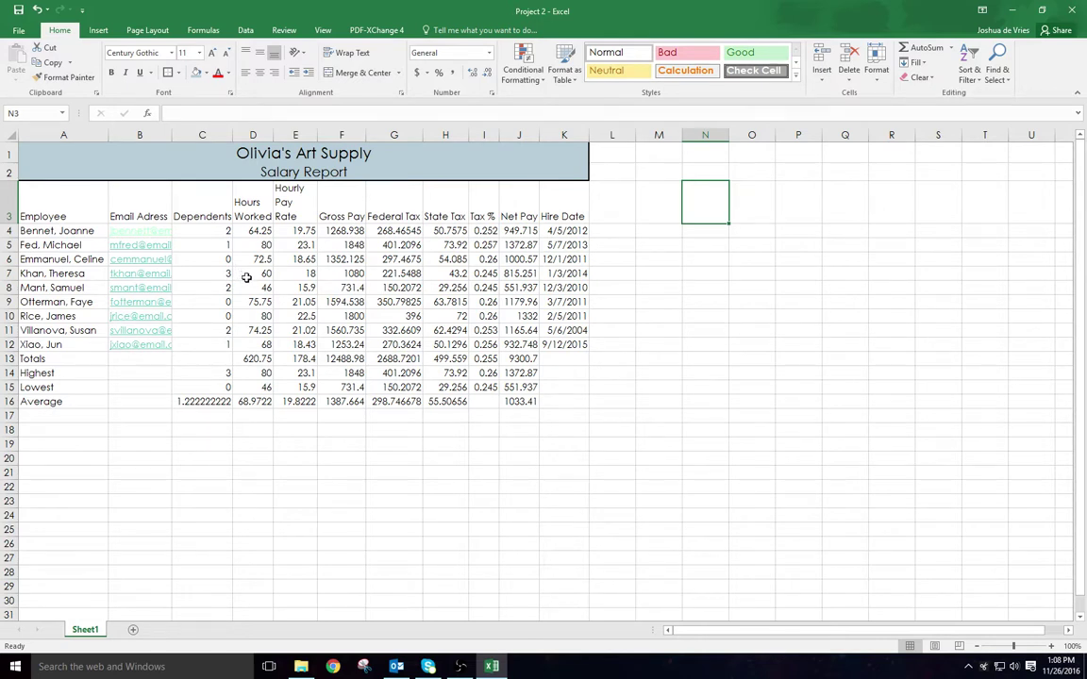
Step: Center and bold the column headings in A3:K3
left_click_drag(58, 200, 556, 198)
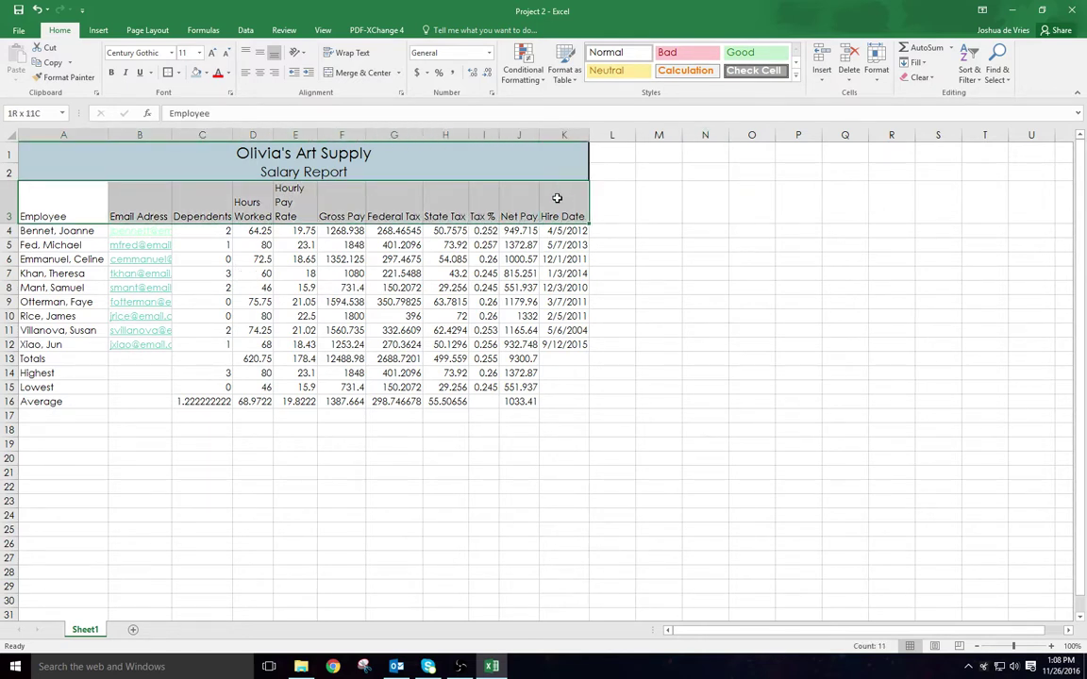
left_click(260, 73)
left_click(111, 72)
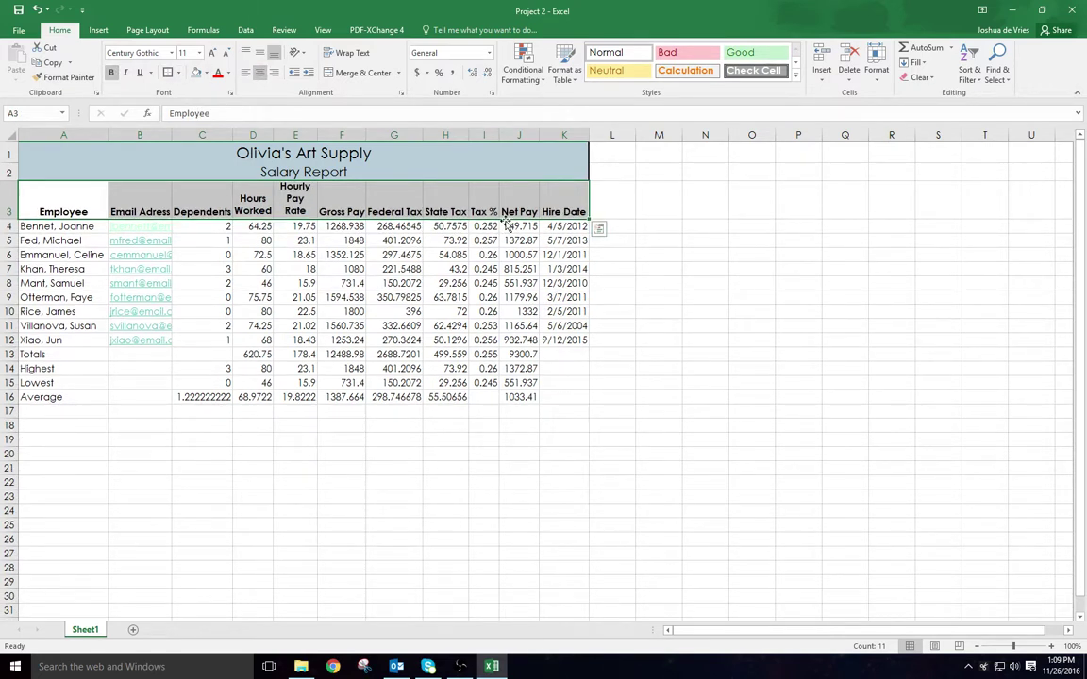
left_click(561, 240)
left_click(649, 282)
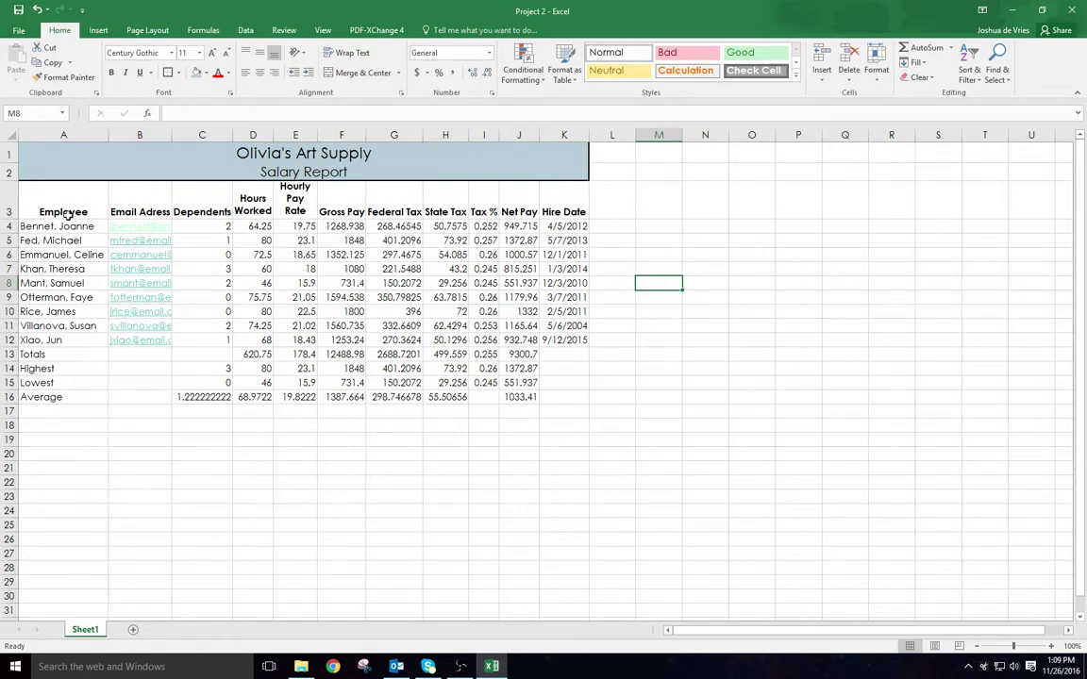
Step: Apply the Heading 3 cell style to the column headings in A3:K3
left_click_drag(61, 204, 571, 209)
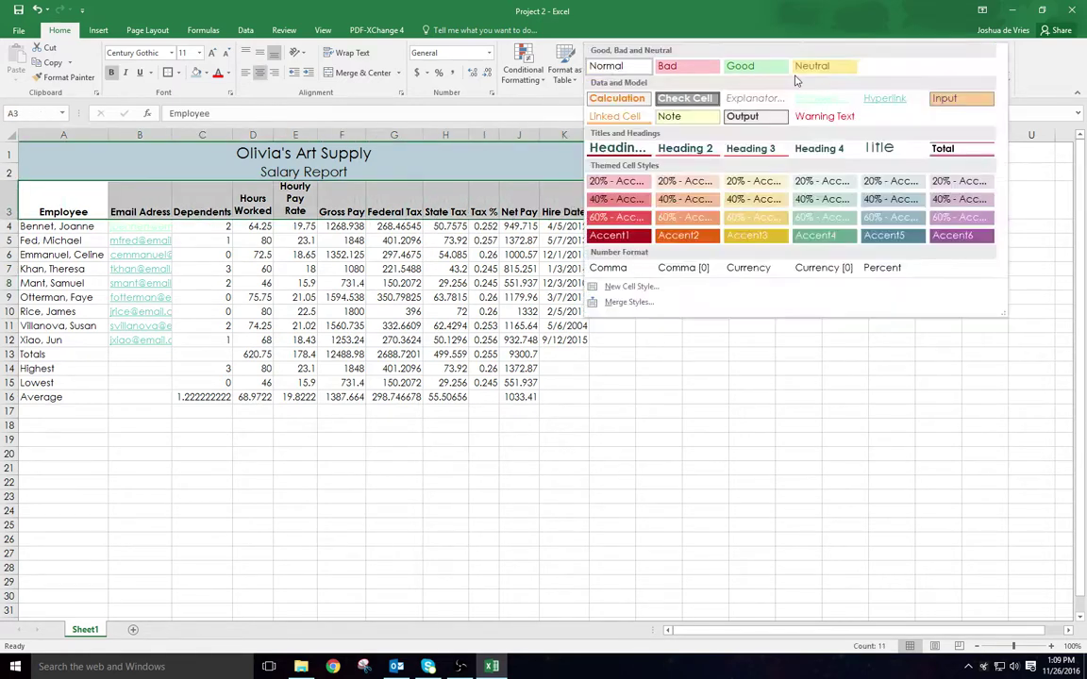
left_click(796, 80)
left_click(755, 148)
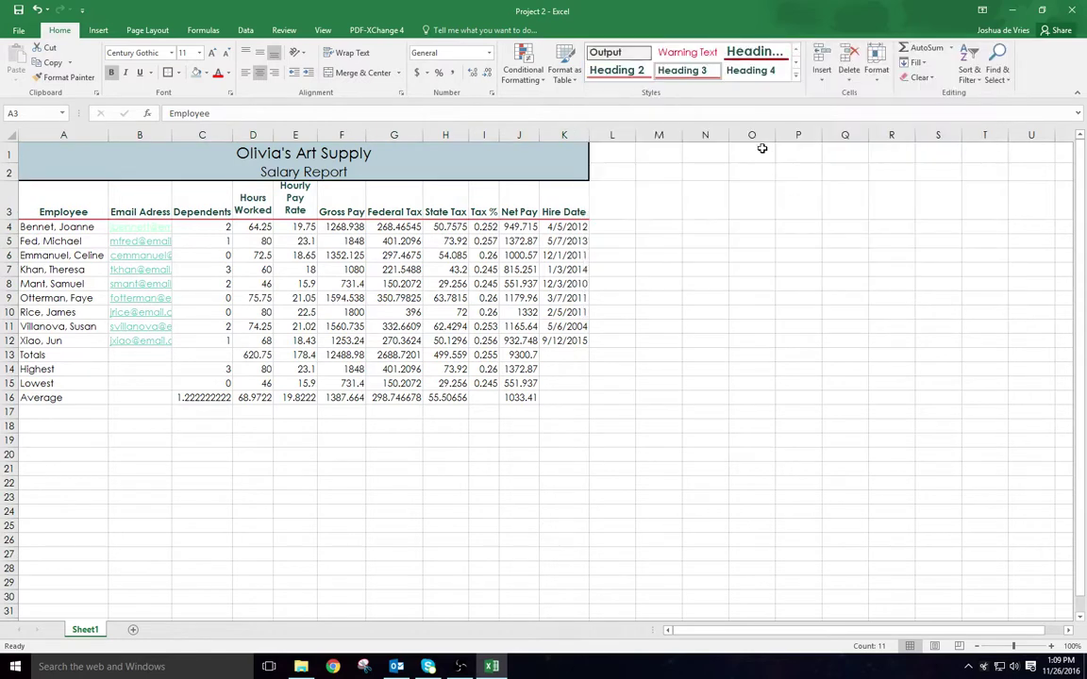
left_click(660, 314)
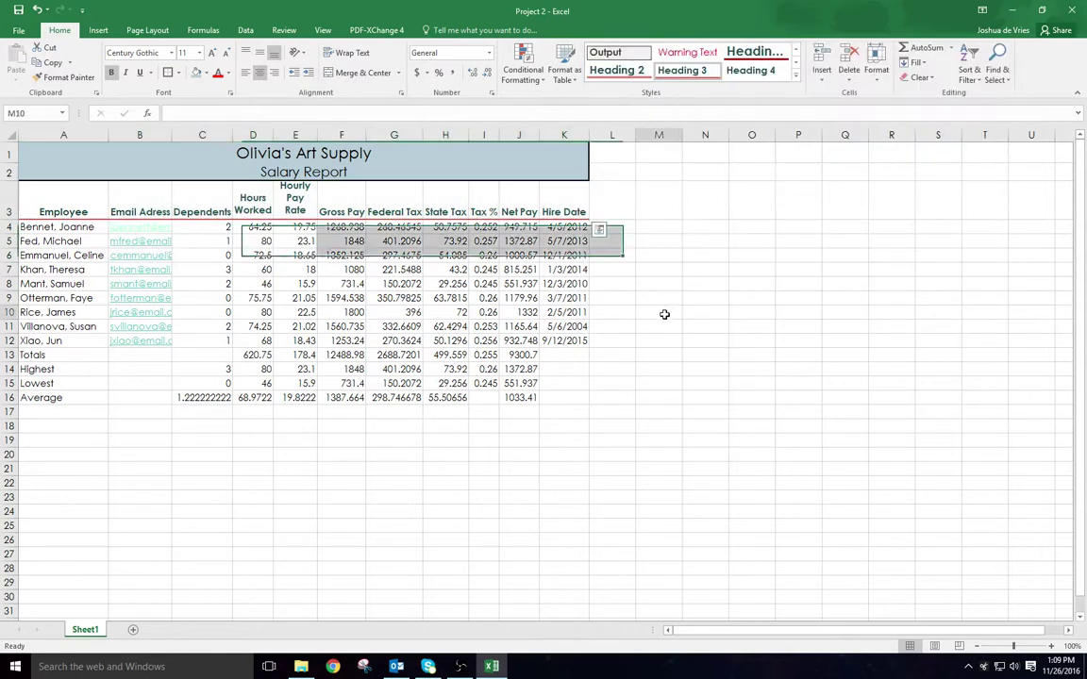
Step: Try the Hourly Pay Rate heading in E3 without text wrapping
left_click(297, 208)
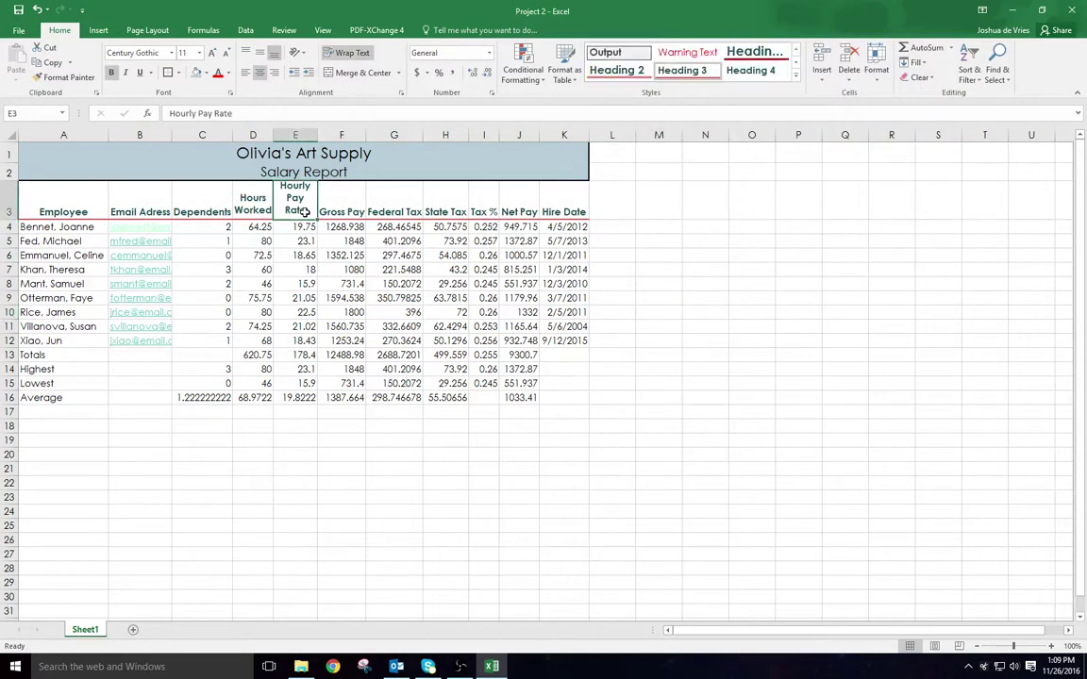
left_click(347, 54)
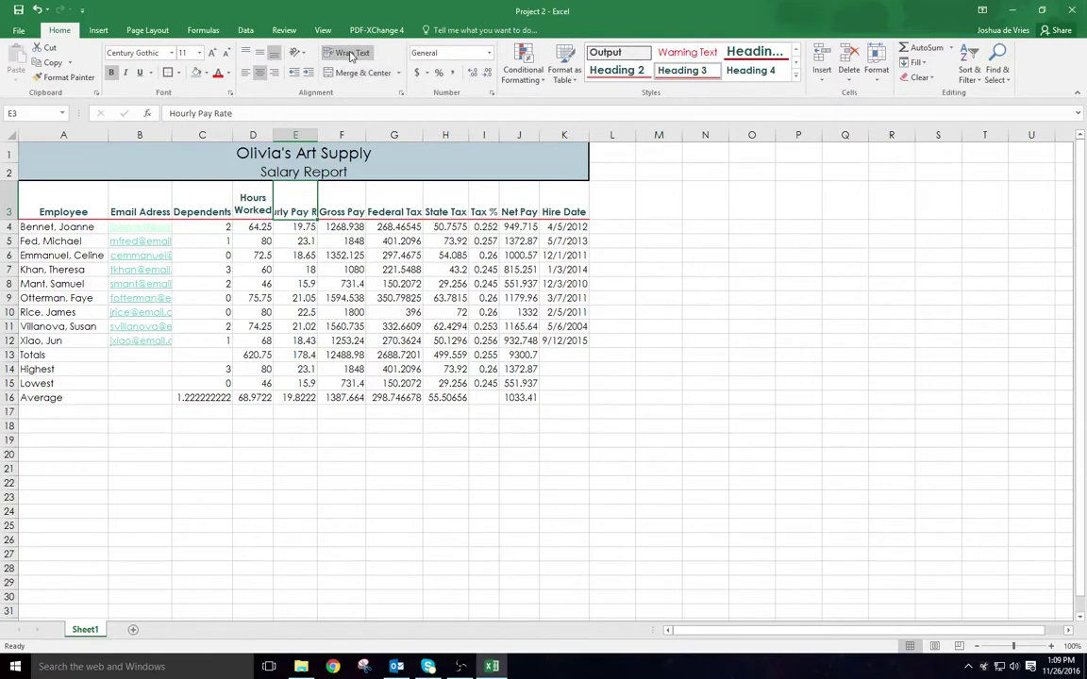
left_click(349, 54)
left_click(651, 369)
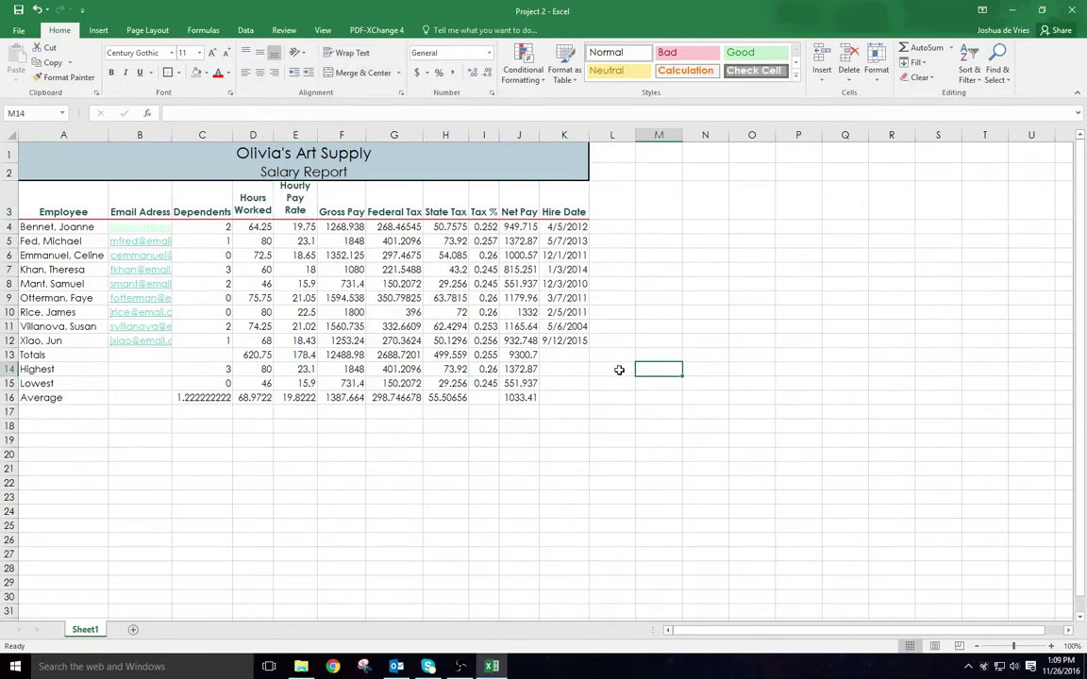
Step: AutoFit the width of all columns on the sheet to their contents
left_click(9, 134)
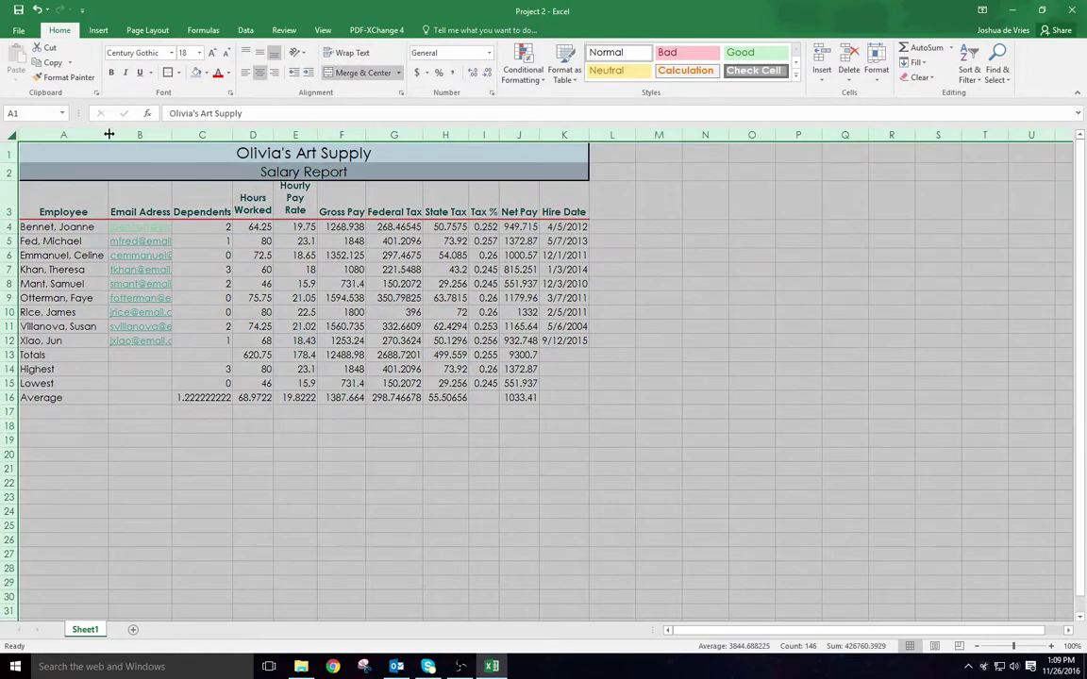
double_click(108, 135)
left_click(424, 463)
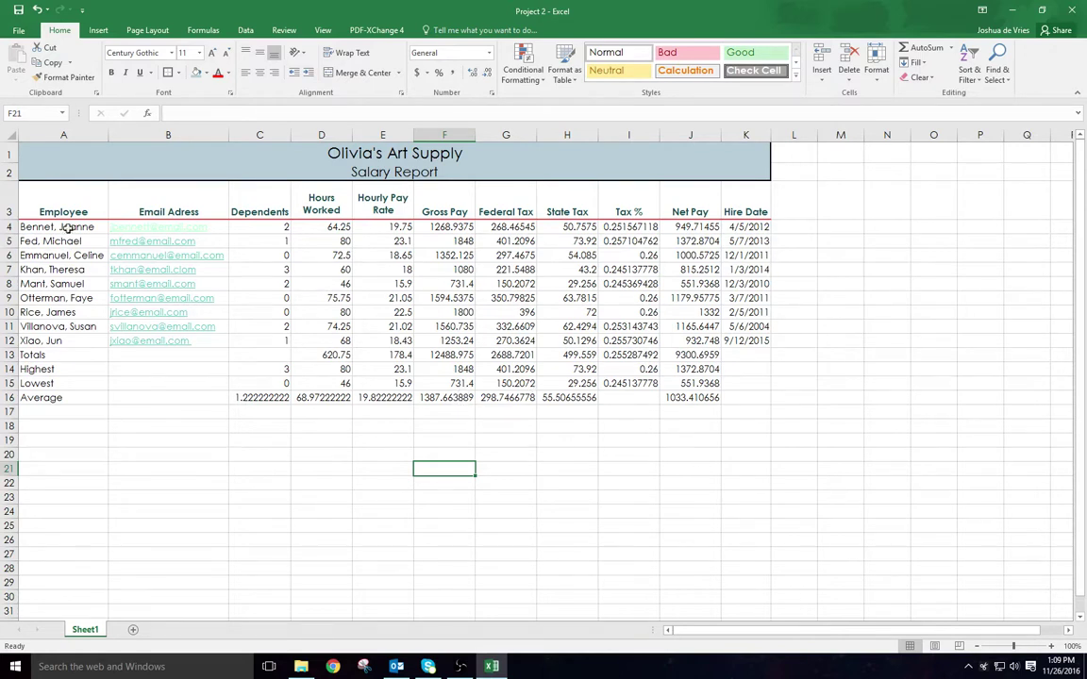
Step: Reapply the Heading 3 cell style to heading row A3:K3 with the resized columns
left_click_drag(60, 194, 731, 210)
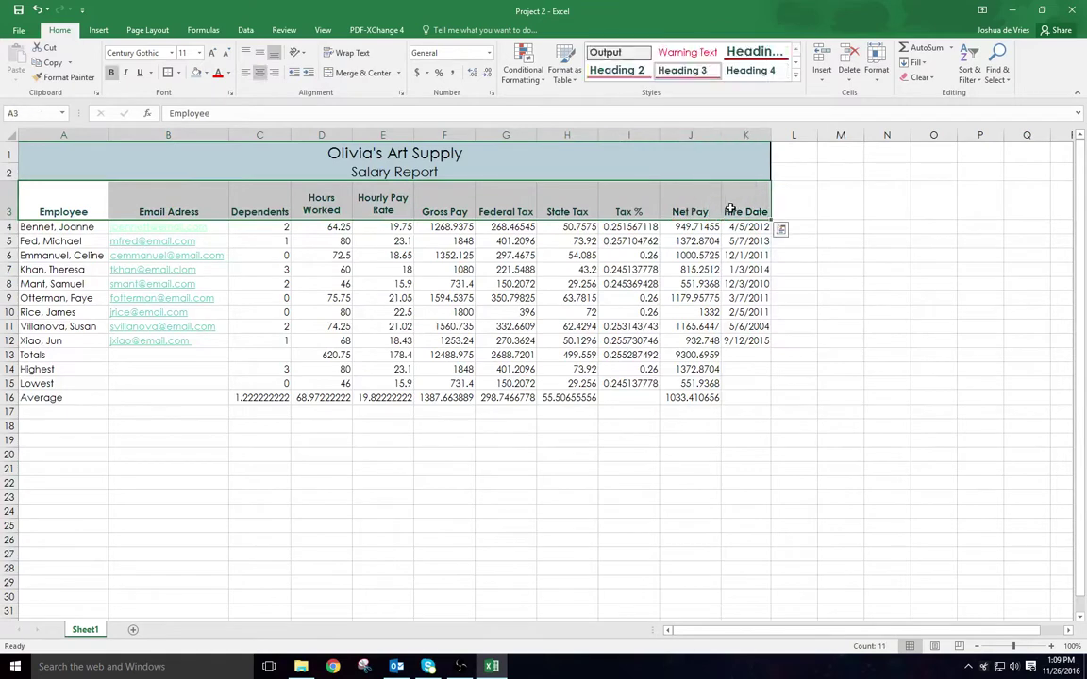
left_click(795, 79)
left_click(750, 148)
left_click(840, 342)
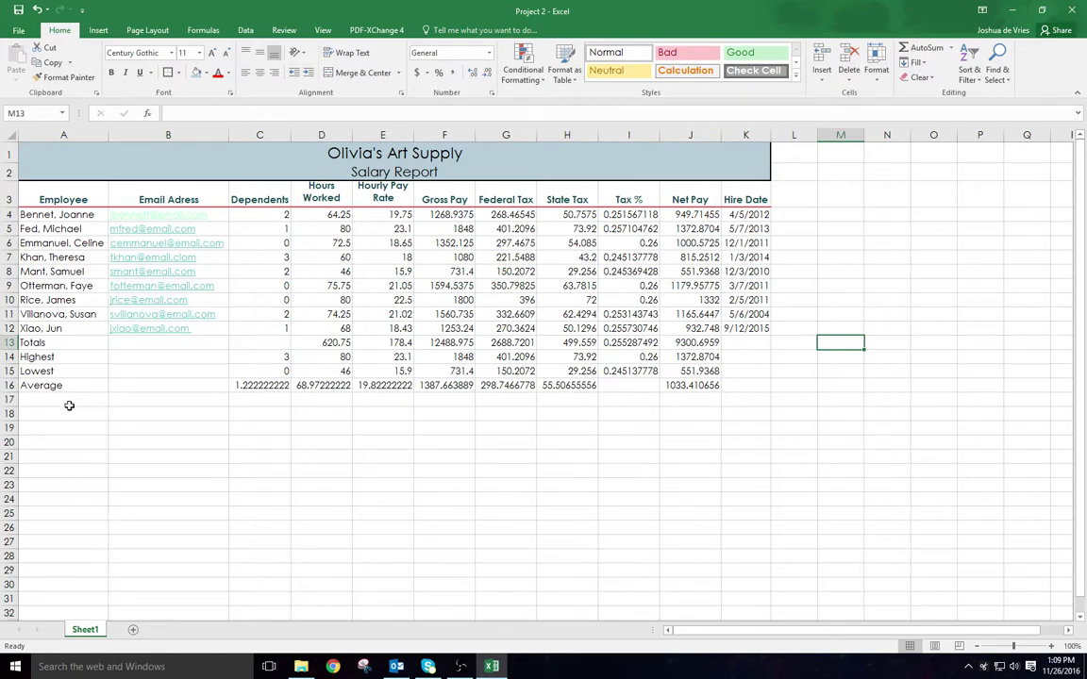
Step: Apply the Total cell style to the Totals row A13:K13
left_click_drag(36, 342, 736, 343)
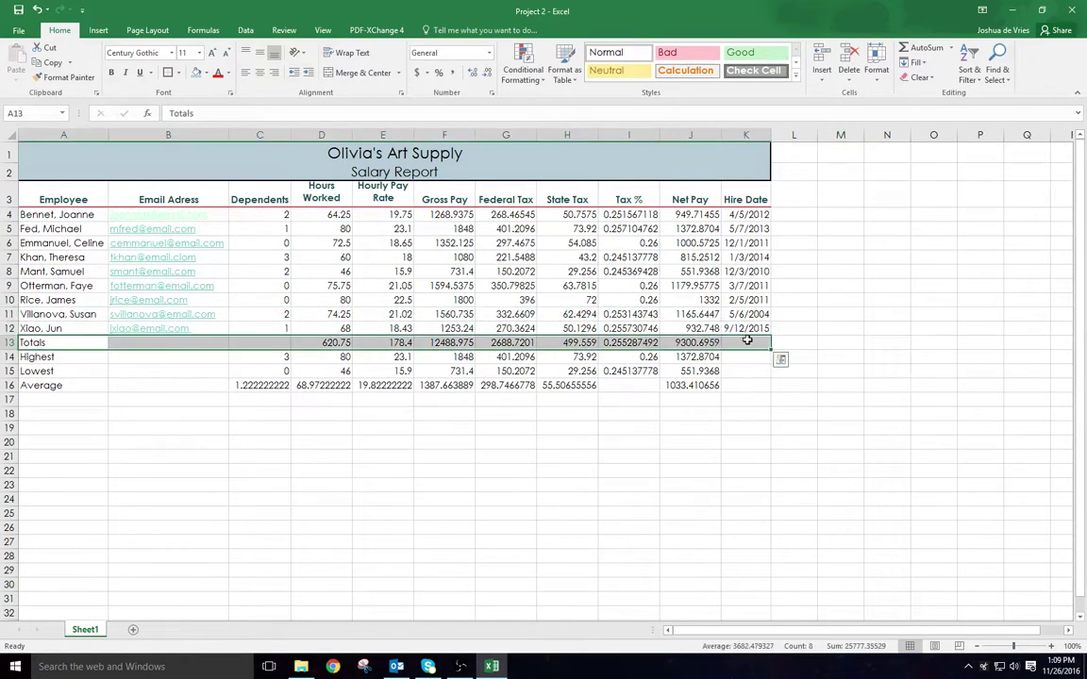
left_click(796, 73)
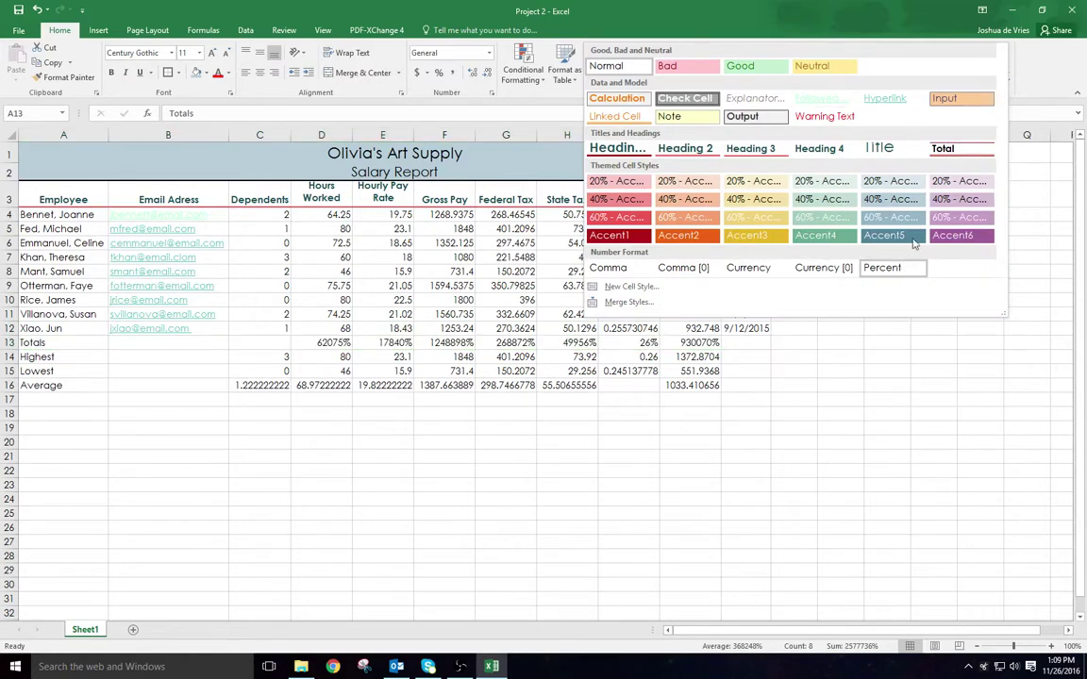
left_click(944, 149)
left_click(844, 412)
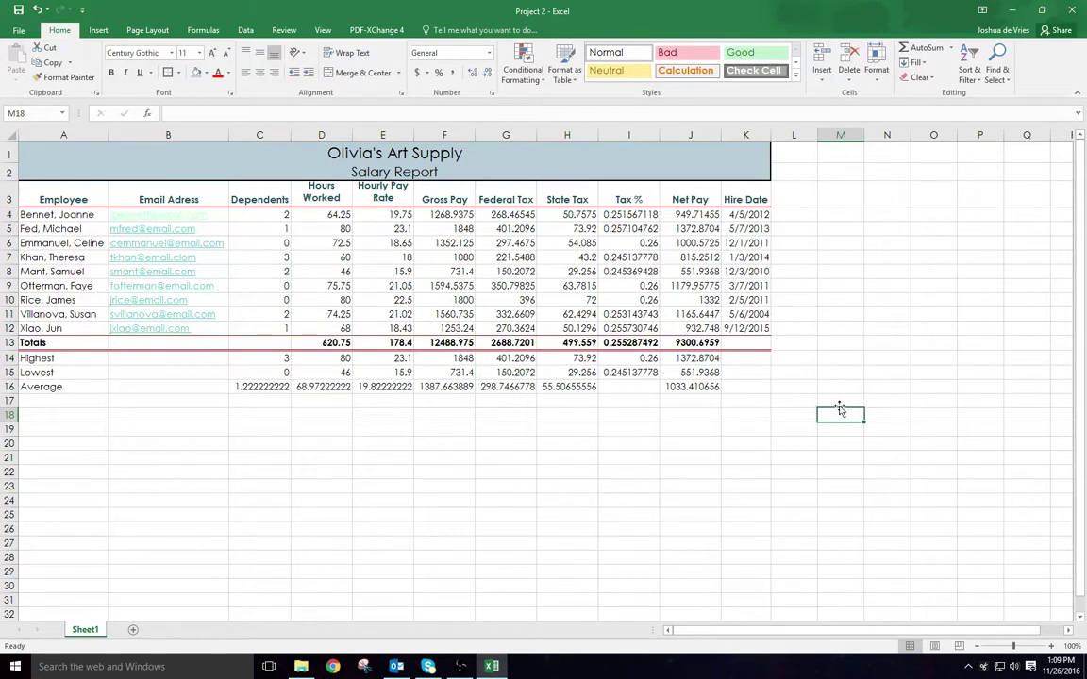
Step: Make the Highest, Lowest and Average row labels in A14:A16 bold
left_click_drag(42, 358, 44, 388)
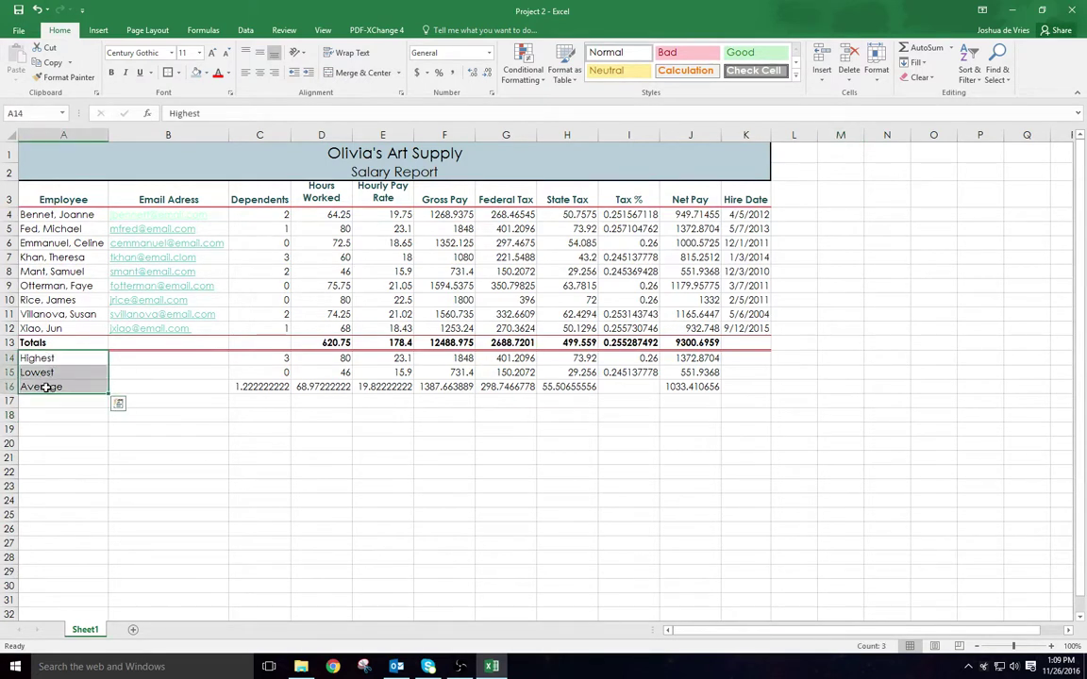
key("ctrl+b")
left_click(64, 444)
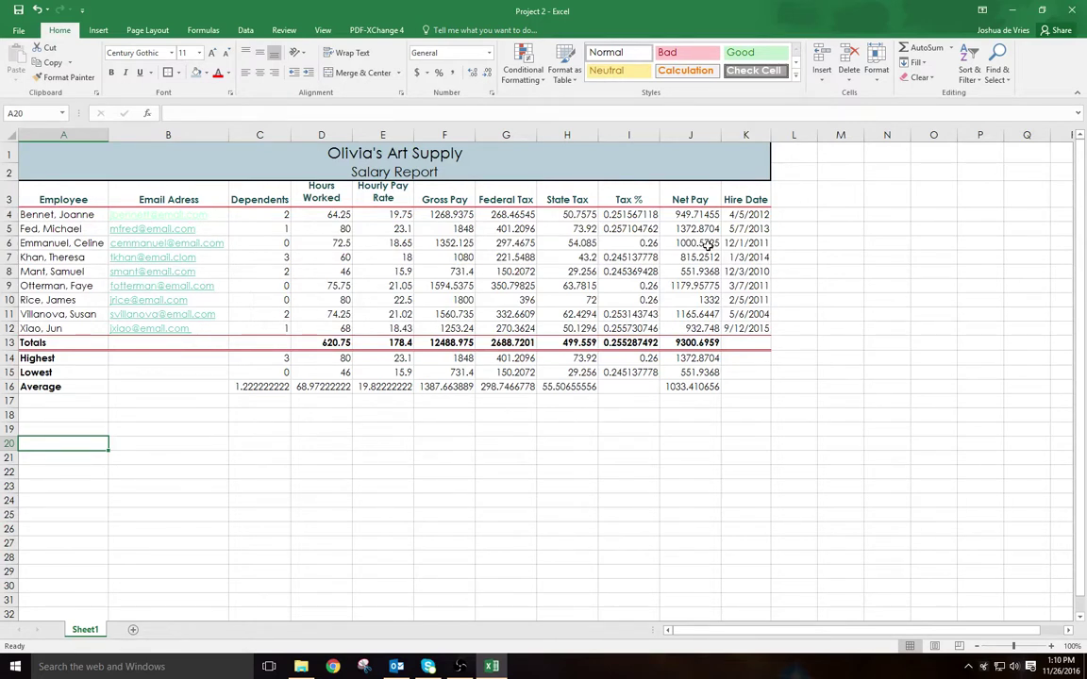
Step: Format the hire dates in K4:K12 with the short 3/14/12 date type
left_click_drag(747, 215, 759, 328)
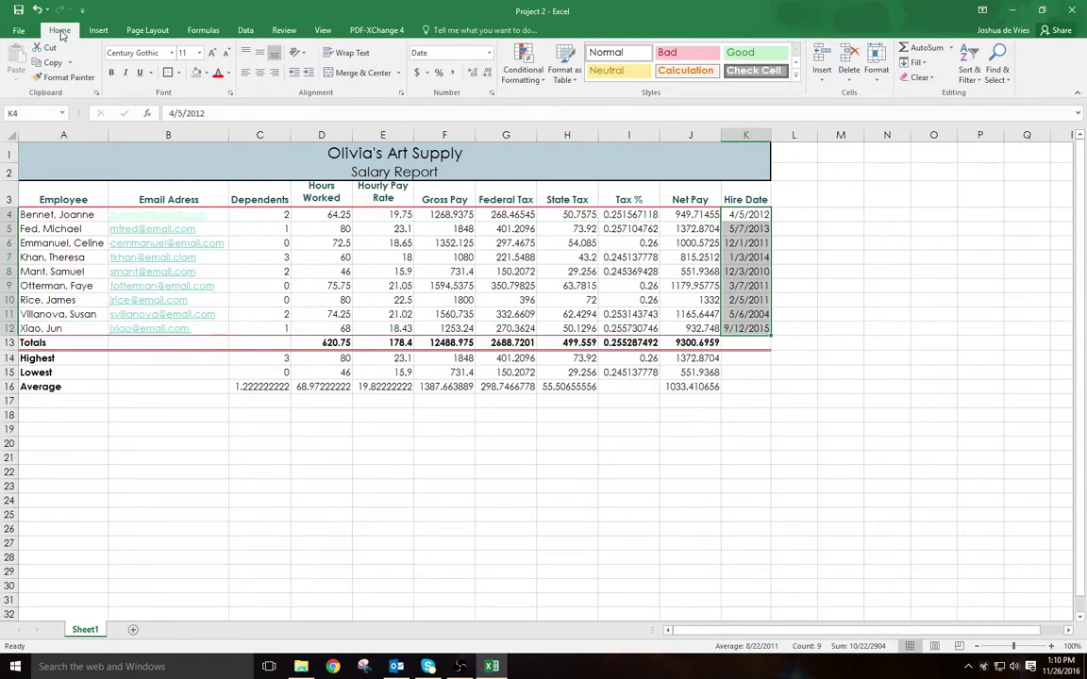
left_click(492, 94)
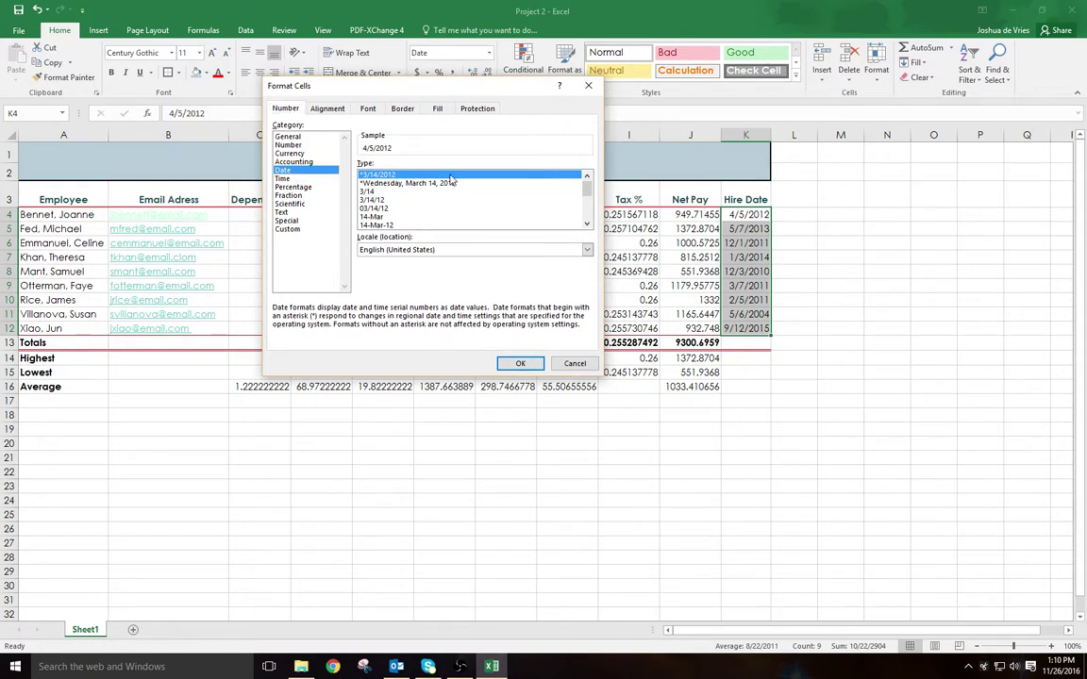
left_click(391, 199)
left_click(520, 365)
left_click(849, 285)
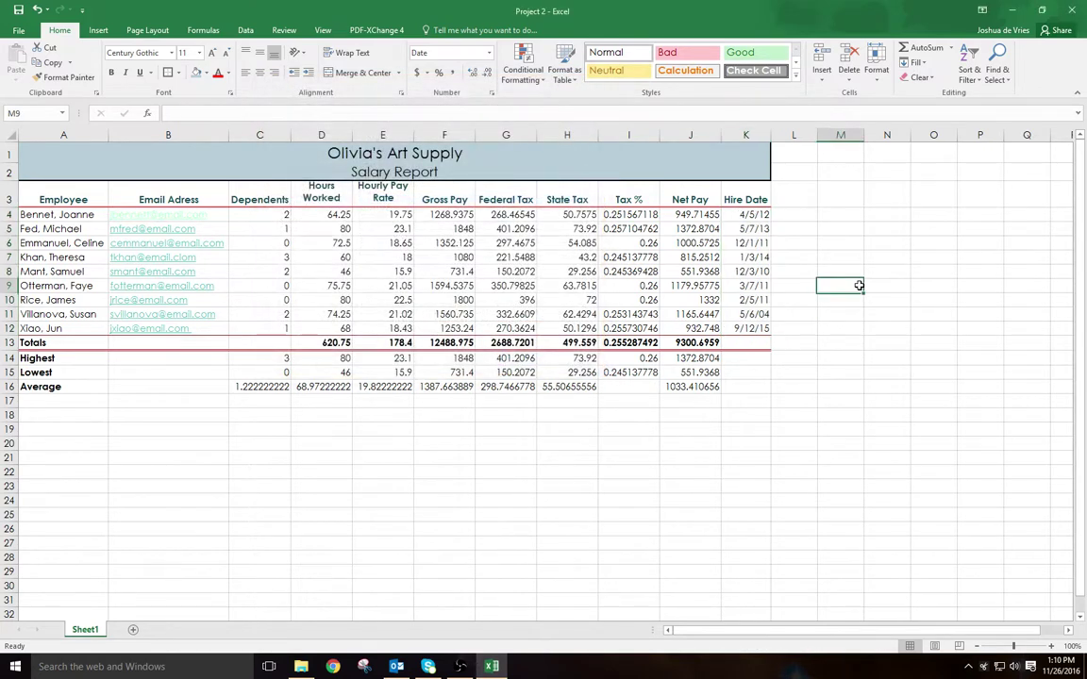
left_click(751, 215)
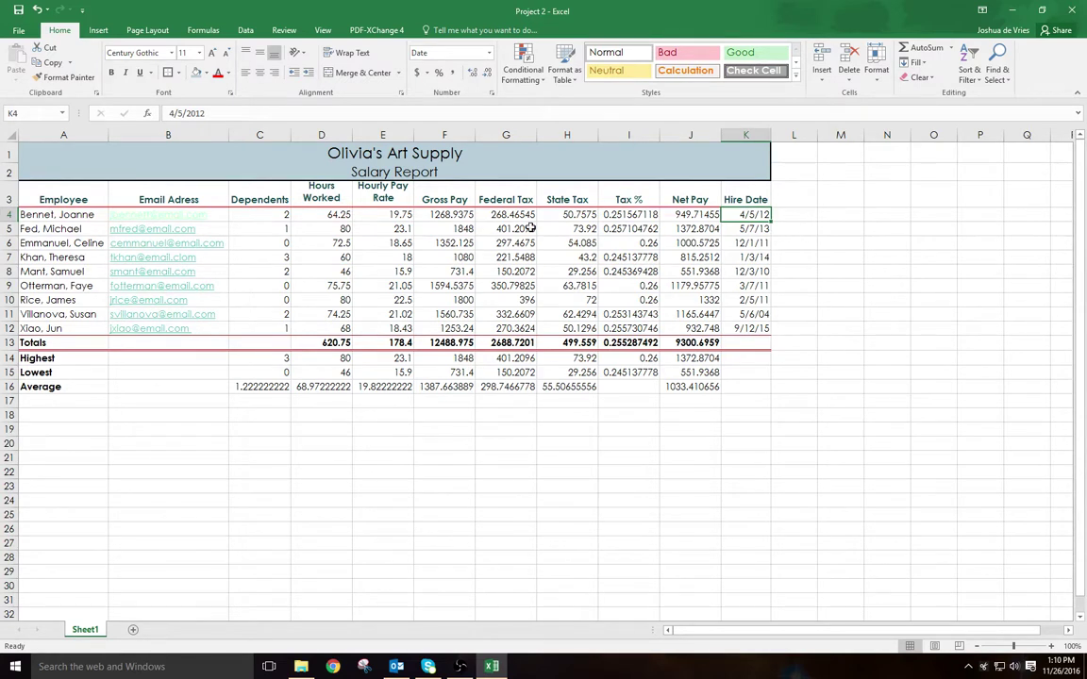
Step: Center the Dependents values in C4:C16 horizontally
left_click_drag(241, 215, 695, 281)
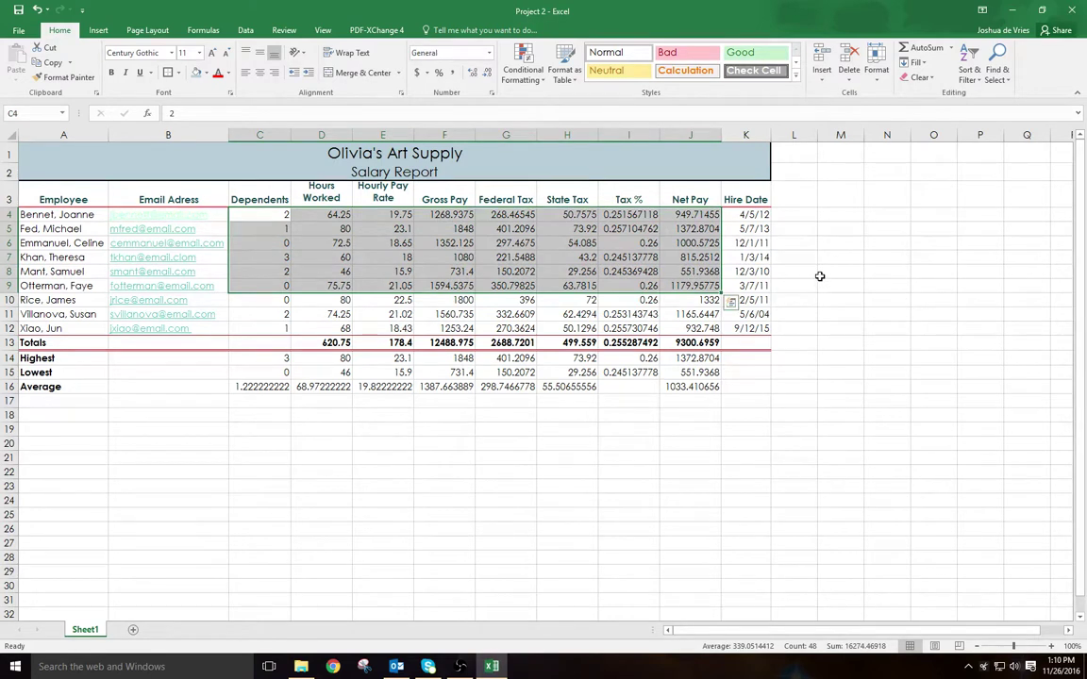
left_click_drag(251, 214, 257, 387)
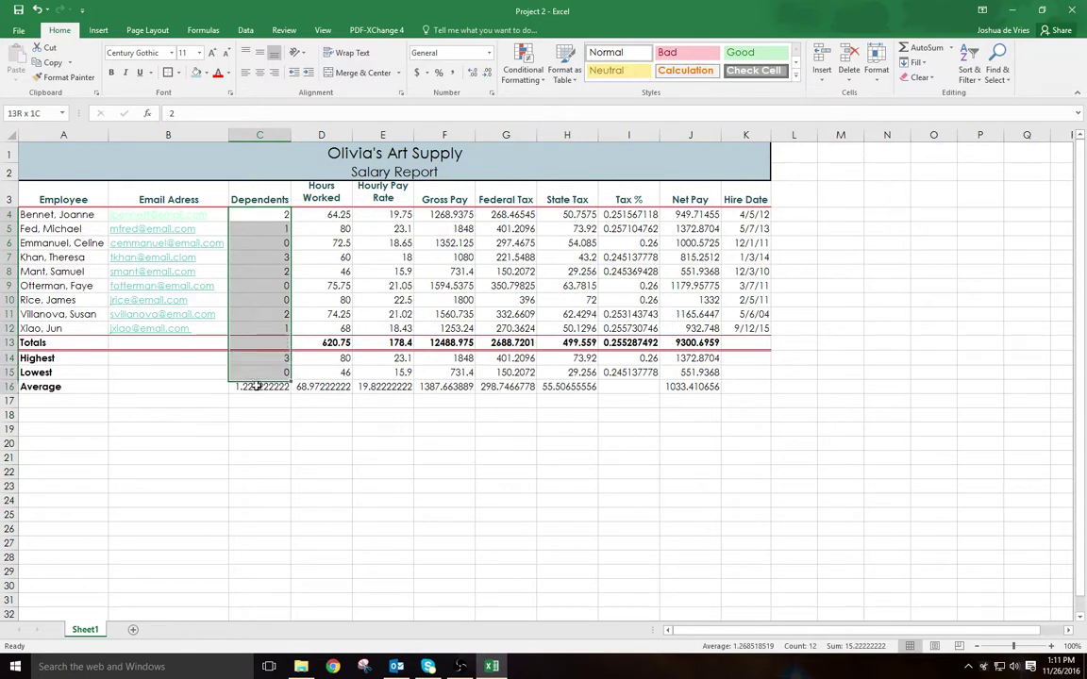
left_click(260, 73)
left_click(886, 356)
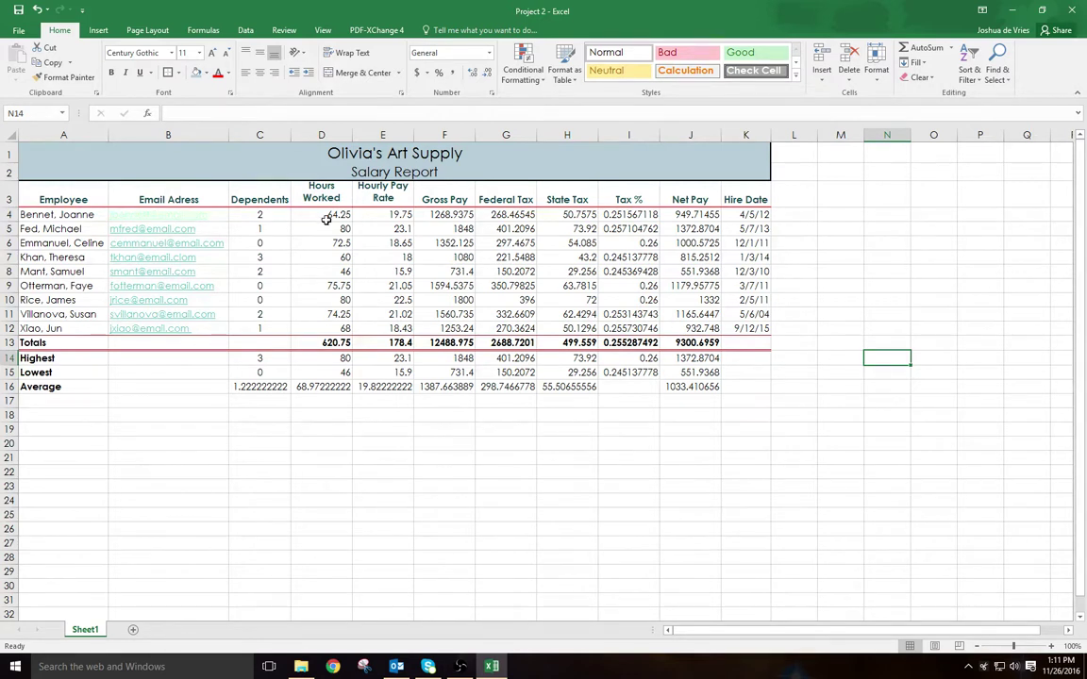
Step: Apply the Comma style number format to the Hours Worked values in D4:D16
left_click_drag(317, 216, 330, 385)
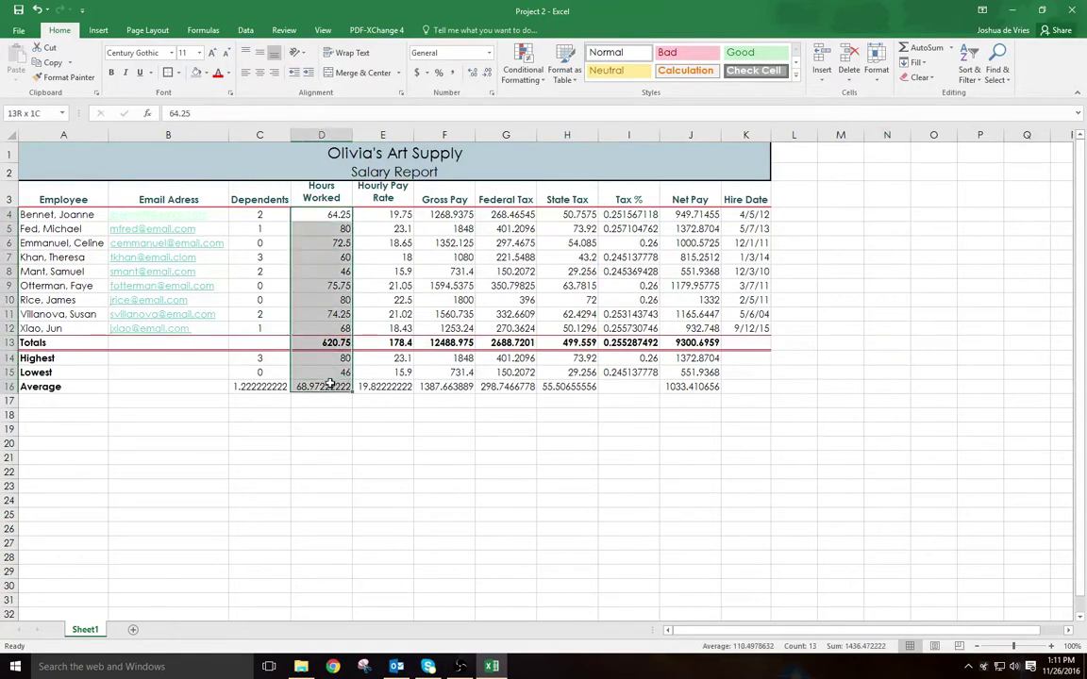
left_click(454, 75)
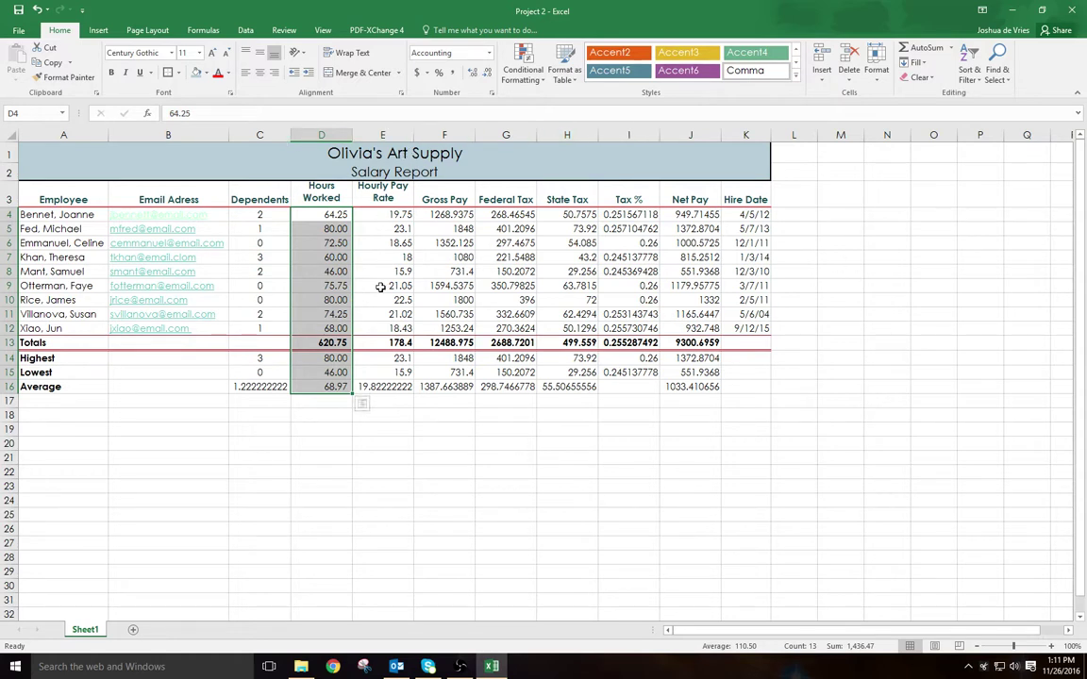
left_click(393, 358)
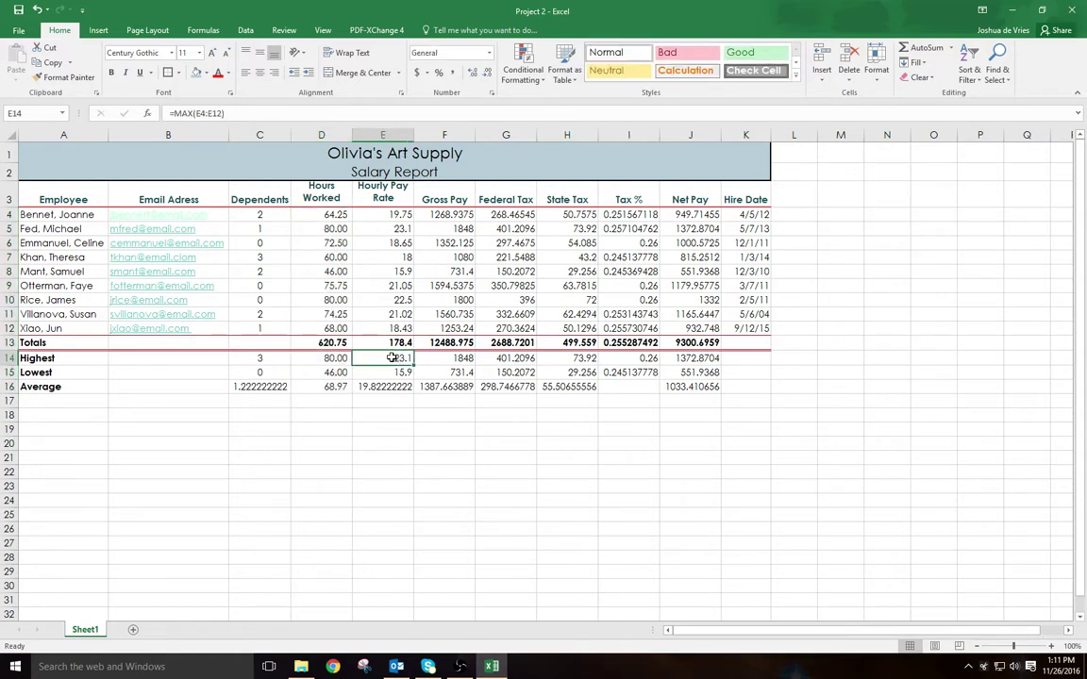
Step: Format the summary values in E14:H16 as Currency with the $ symbol and two decimal places
left_click_drag(397, 356, 566, 391)
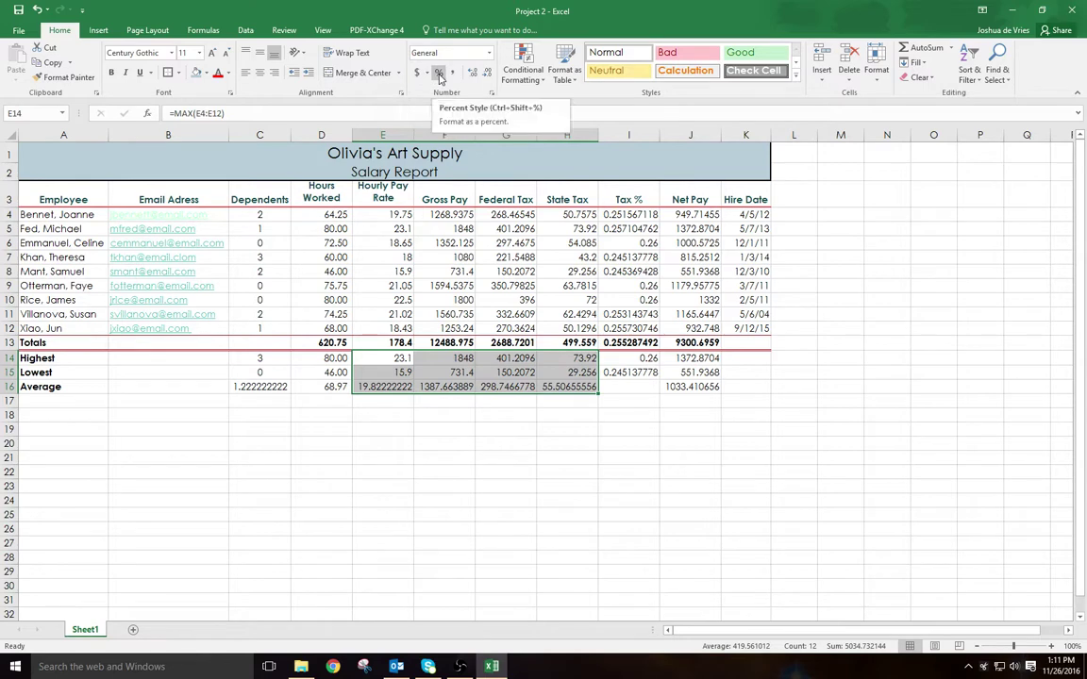
left_click(491, 94)
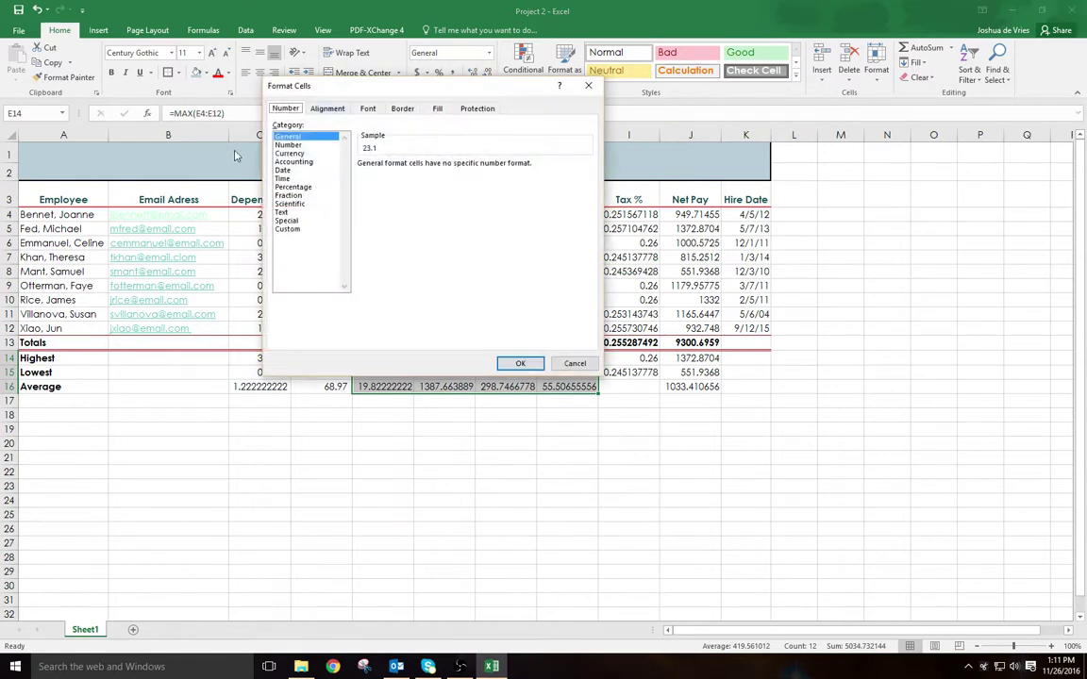
left_click(290, 154)
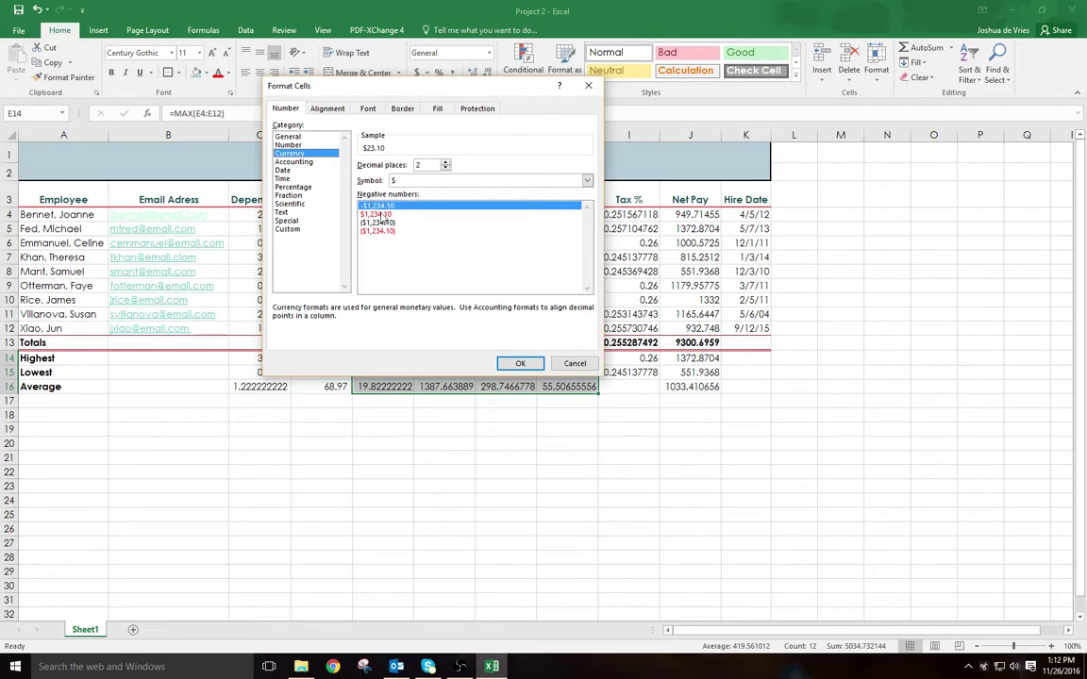
left_click(347, 206)
left_click(520, 363)
left_click(505, 472)
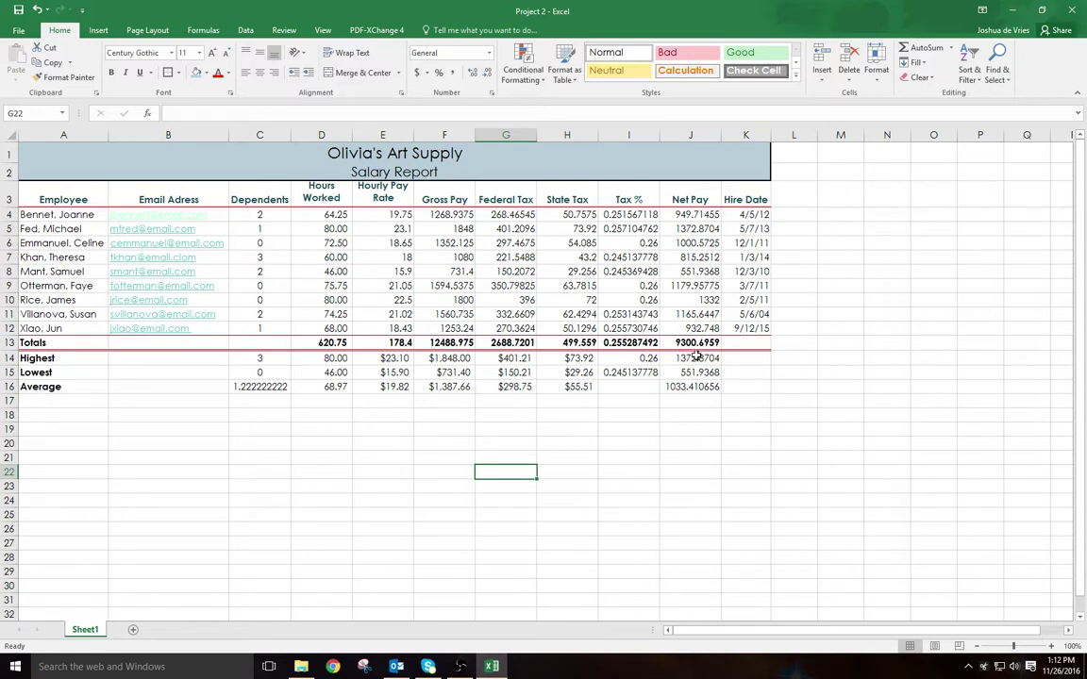
Step: Format the Net Pay summary values in J14:J16 as Currency with two decimals, the $ symbol and black parenthesized negatives
left_click_drag(695, 357, 698, 387)
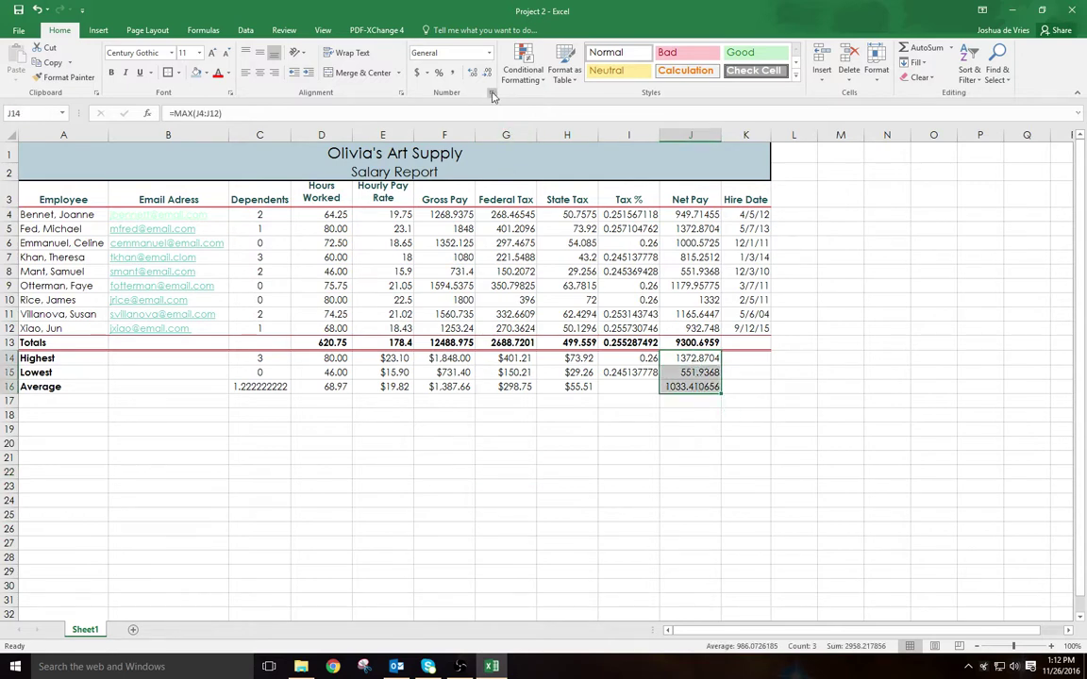
left_click(492, 94)
left_click(289, 153)
left_click(378, 222)
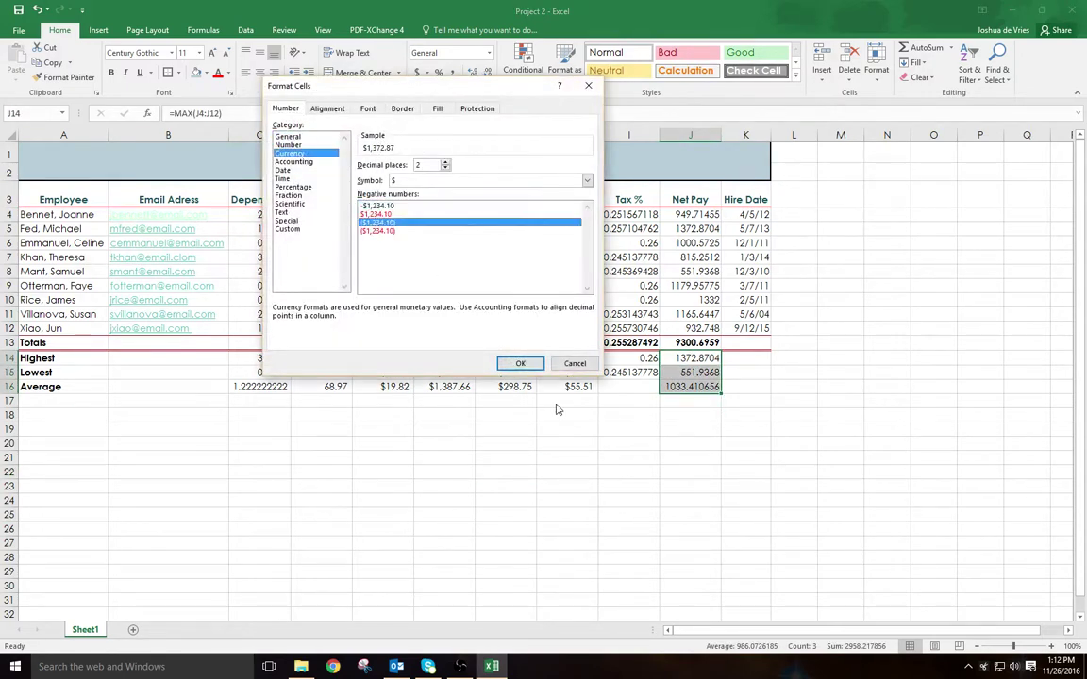
left_click(520, 363)
left_click(673, 470)
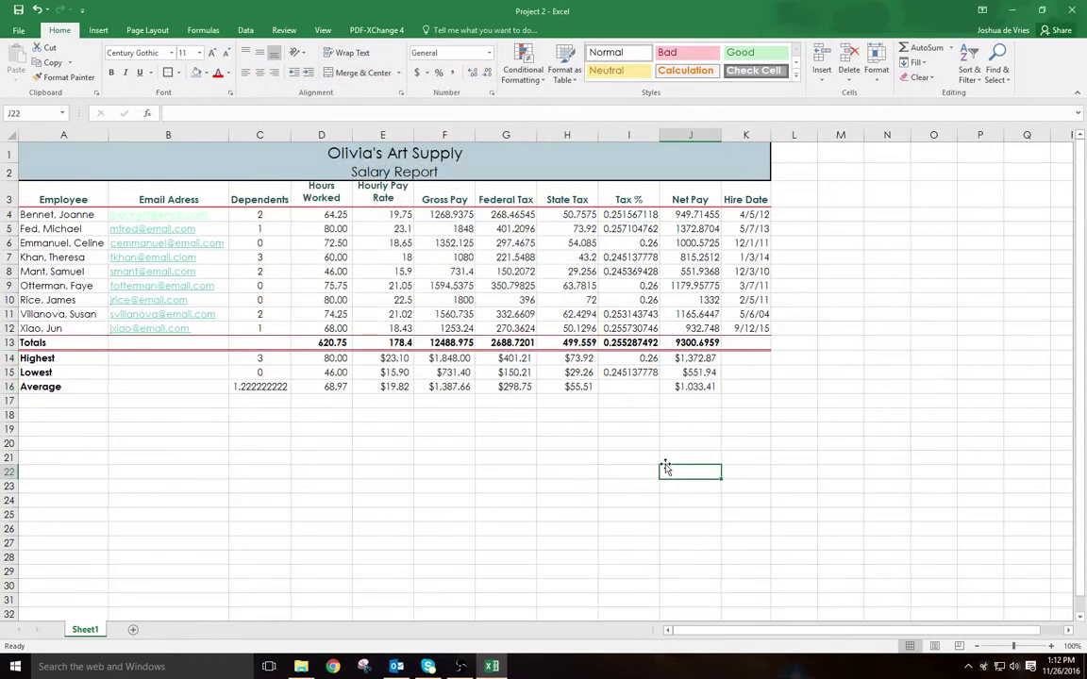
Step: Format the Tax % values in I4:I15 as percentages with two decimal places
left_click_drag(642, 215, 639, 376)
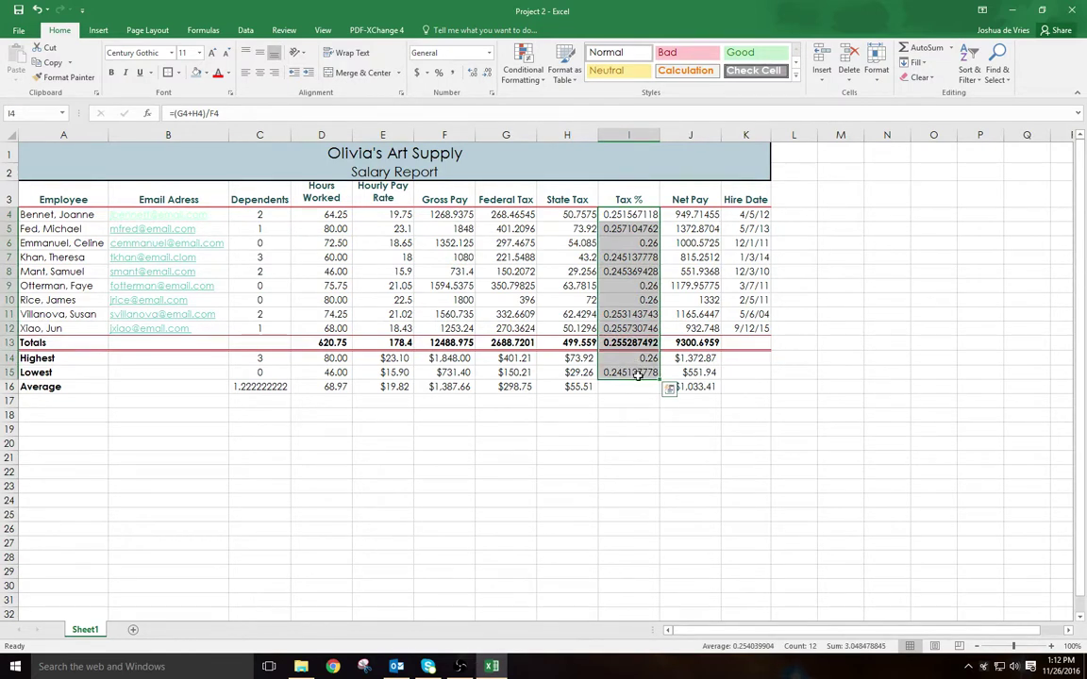
left_click(438, 73)
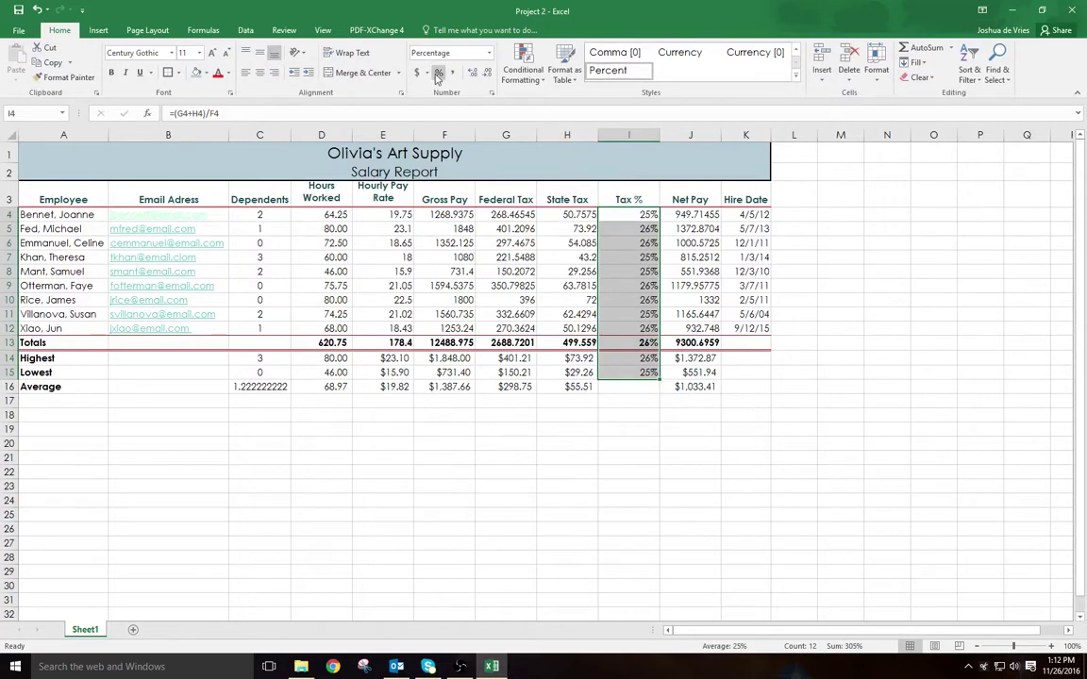
left_click(474, 74)
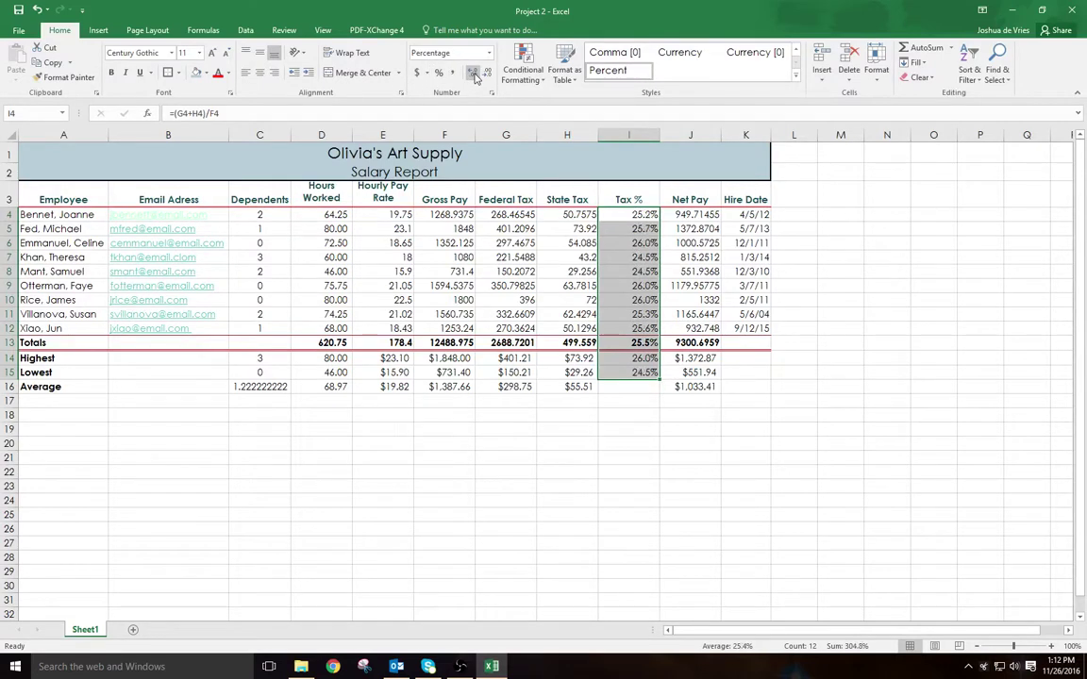
left_click(473, 74)
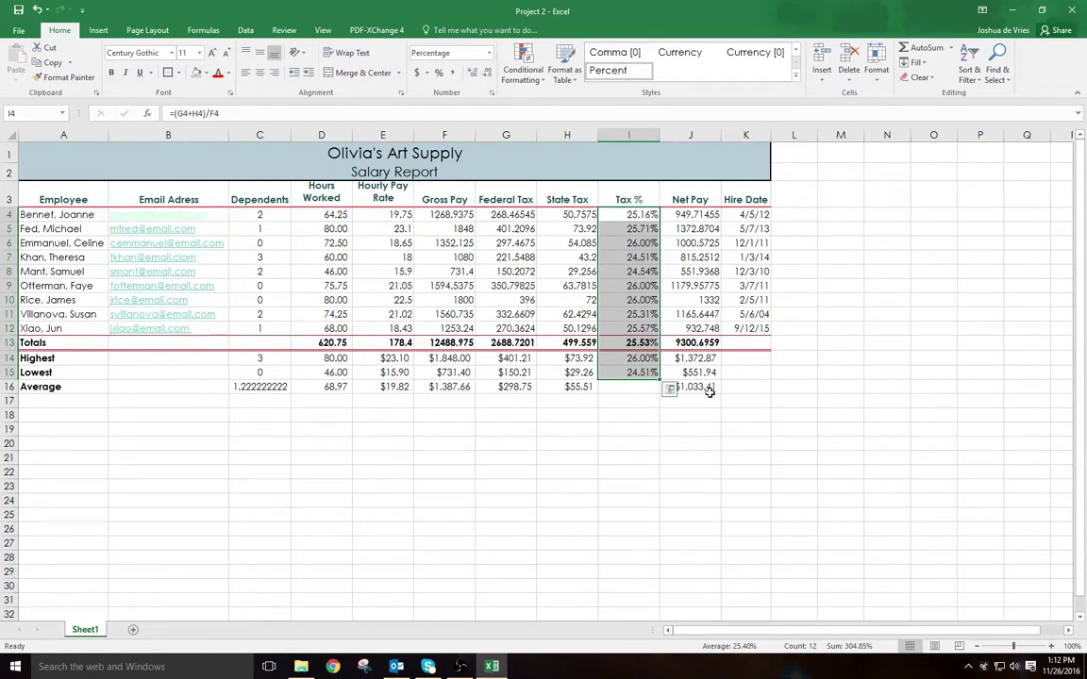
left_click(665, 442)
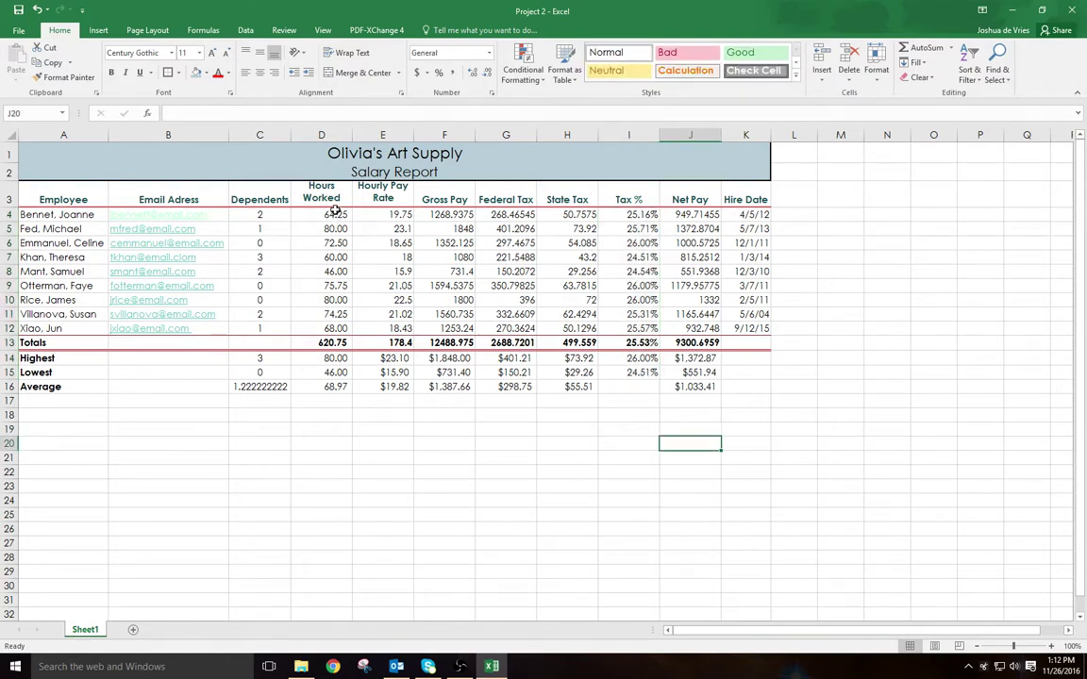
Step: Create a conditional formatting rule on hours worked D4:D12 for cell values greater than 72
left_click_drag(333, 214, 325, 332)
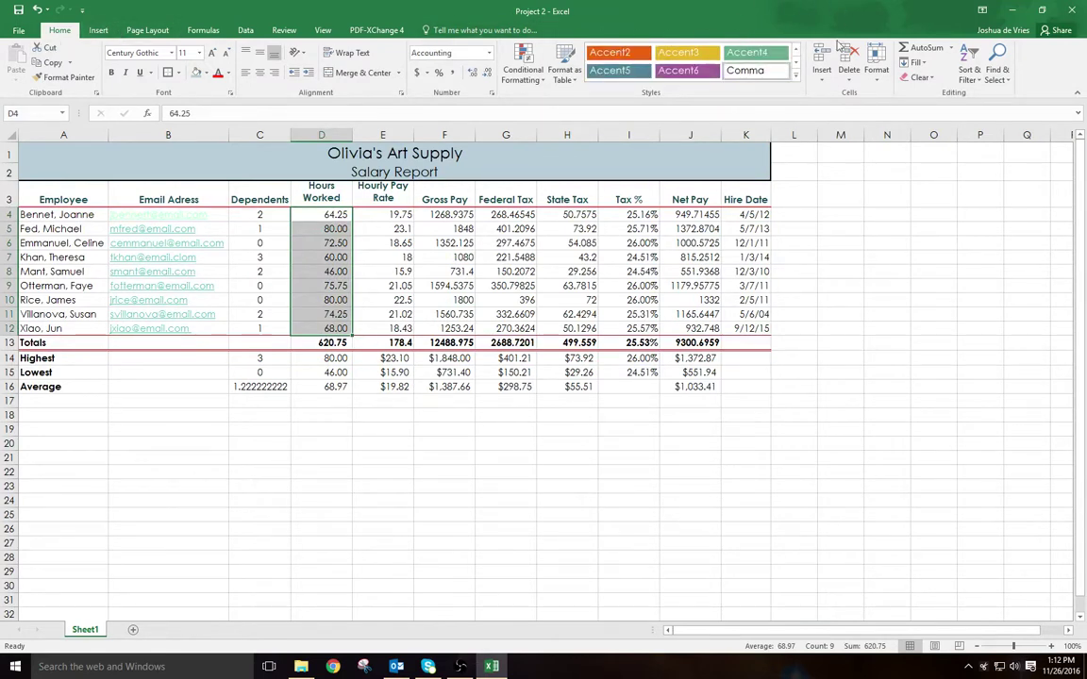
left_click(522, 75)
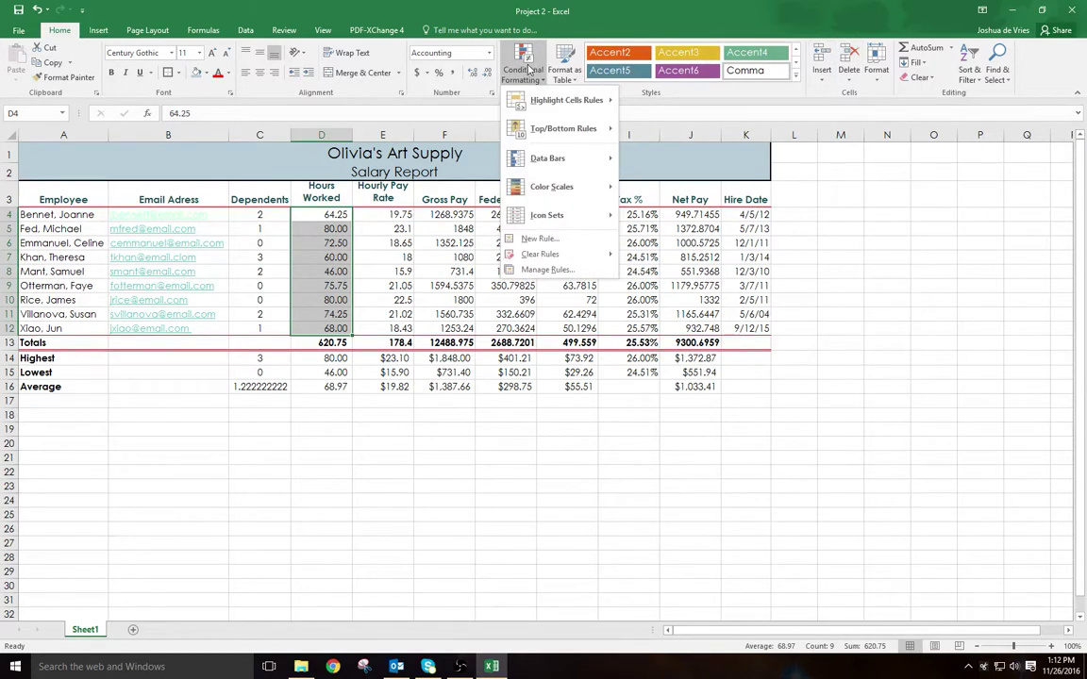
left_click(540, 238)
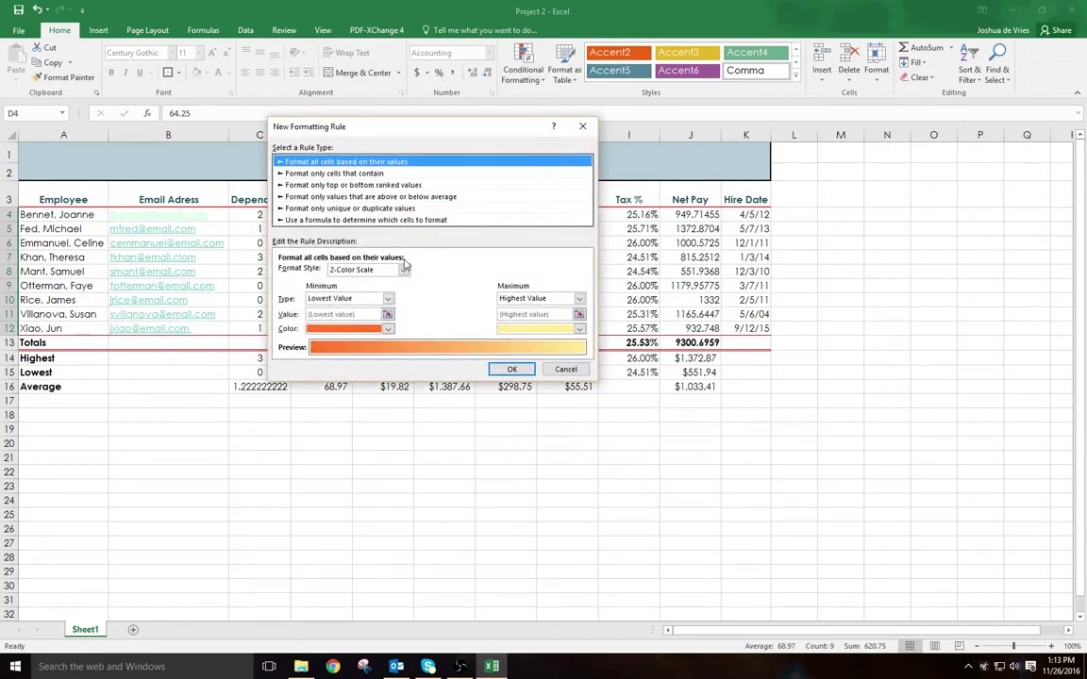
left_click(311, 173)
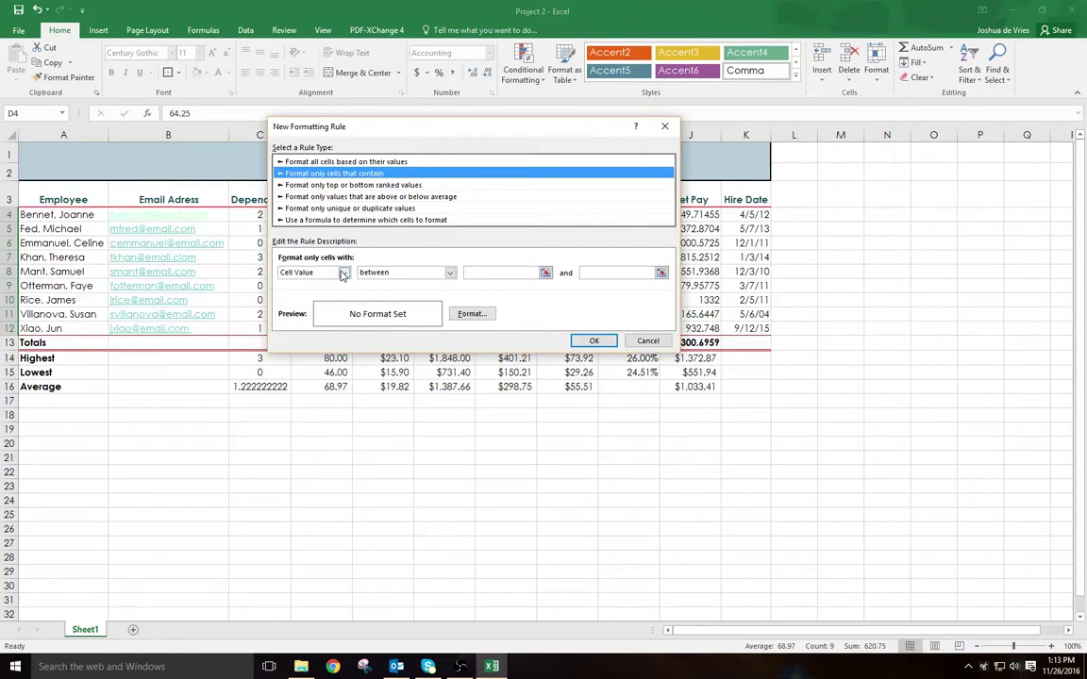
left_click(424, 275)
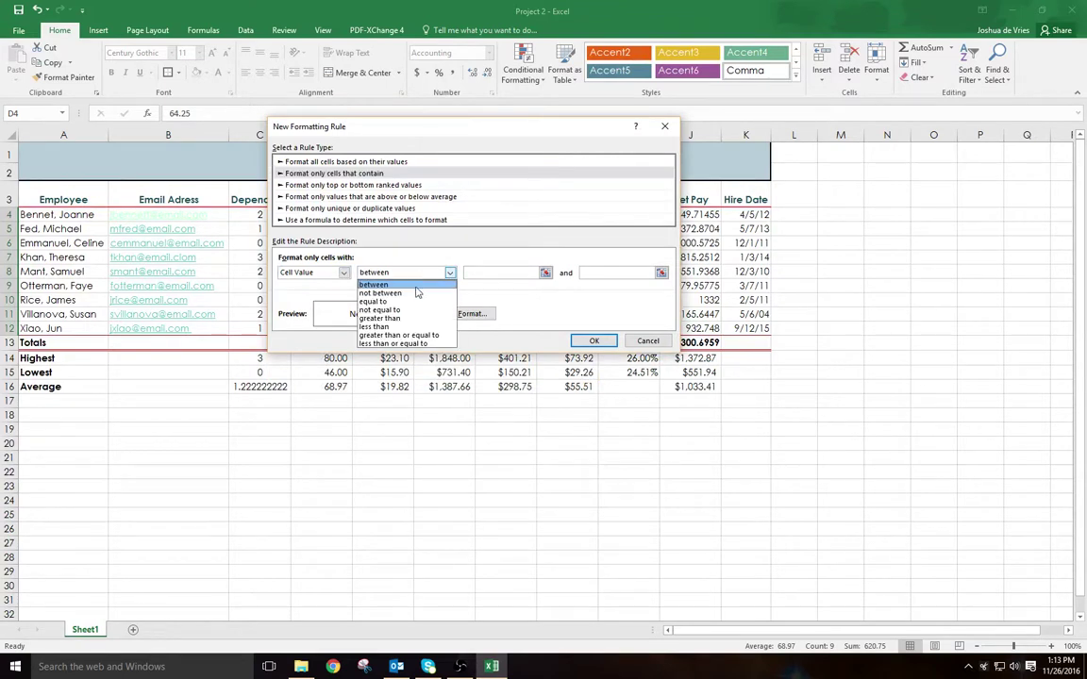
left_click(379, 318)
left_click(504, 273)
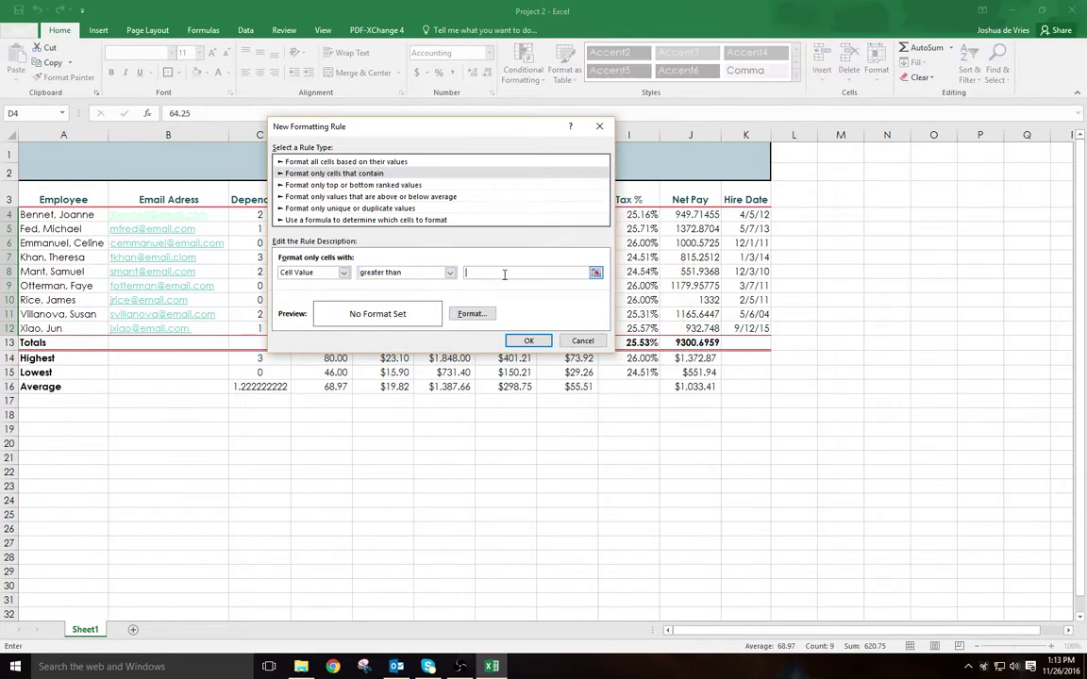
type("72")
Step: Give the hours-worked conditional rule a white font and a solid blue (Accent 5) fill, and apply the rule
left_click(462, 315)
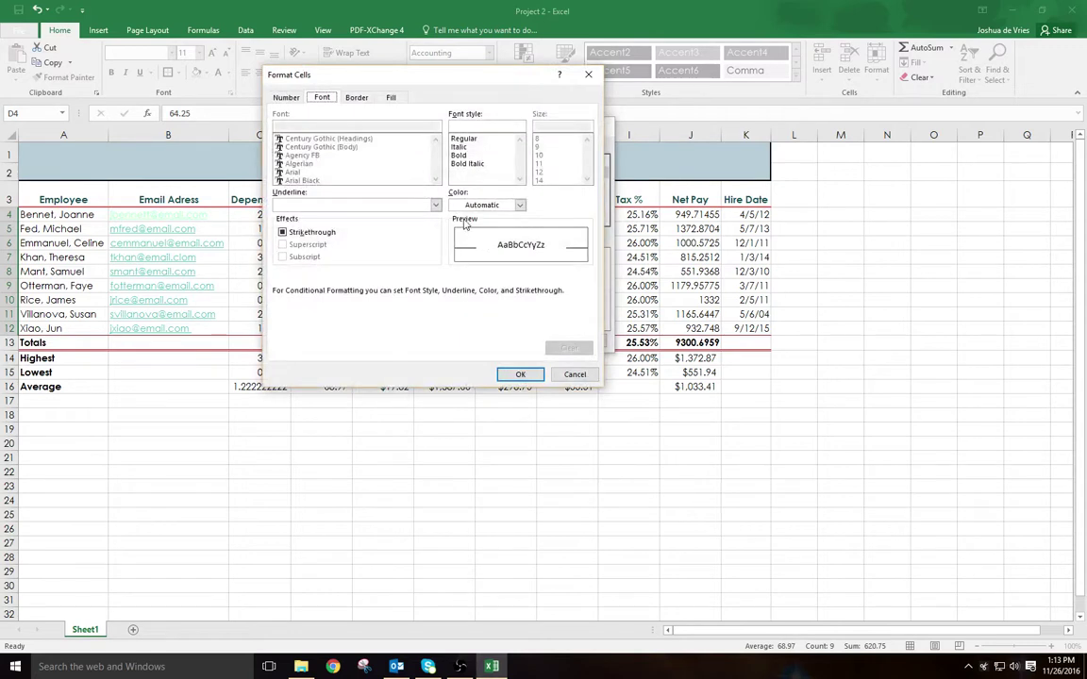
left_click(519, 205)
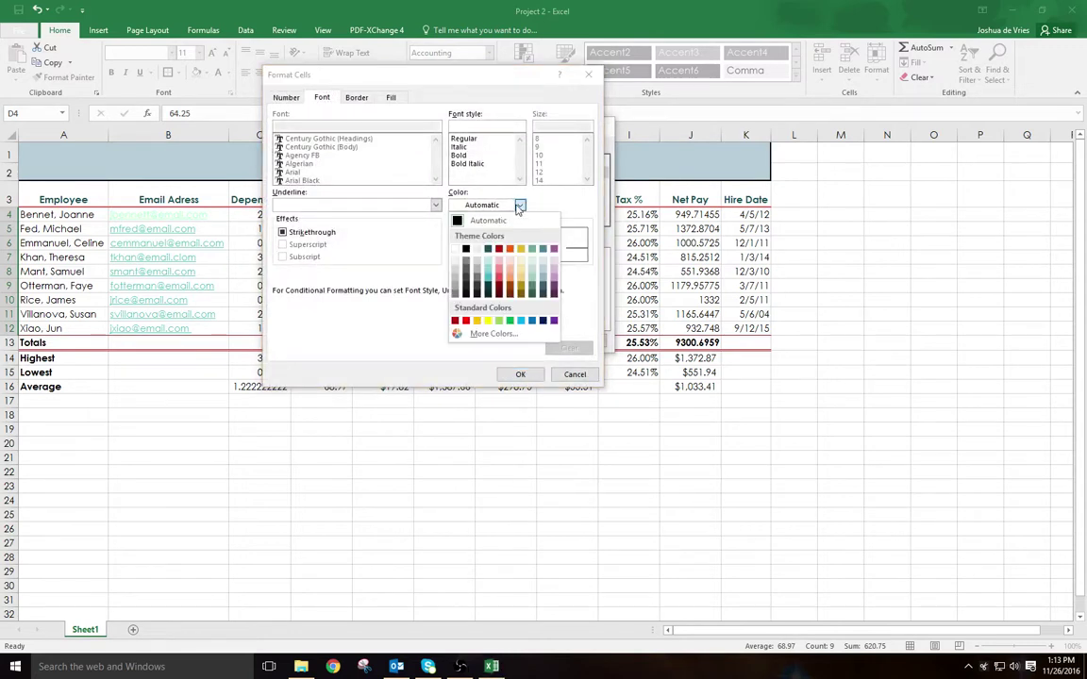
left_click(455, 248)
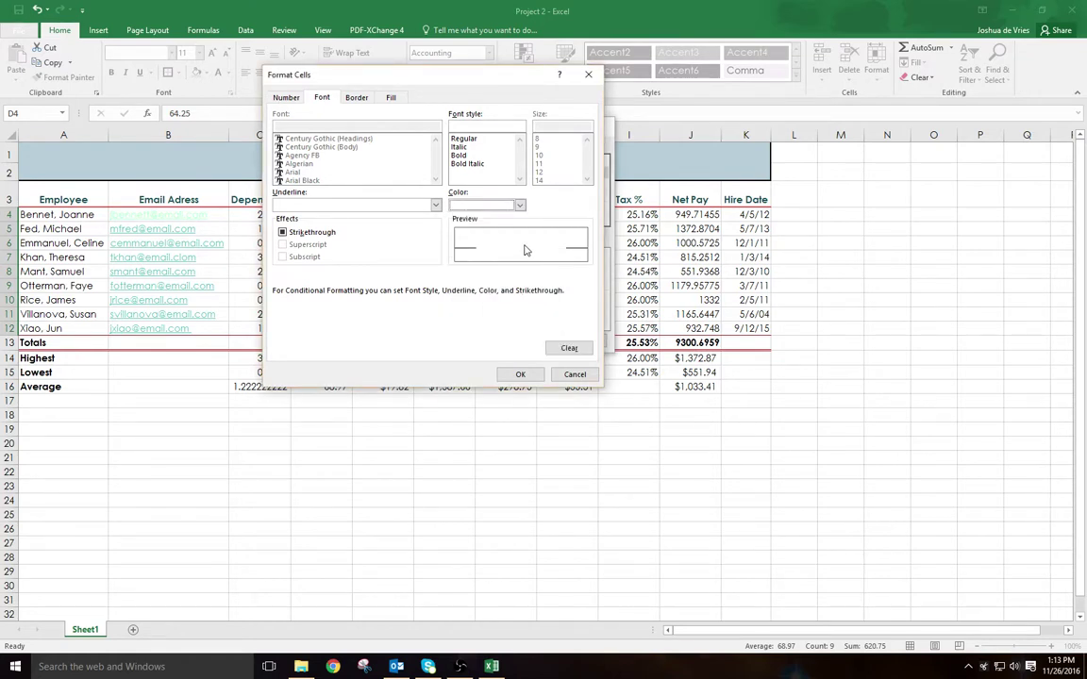
left_click(391, 97)
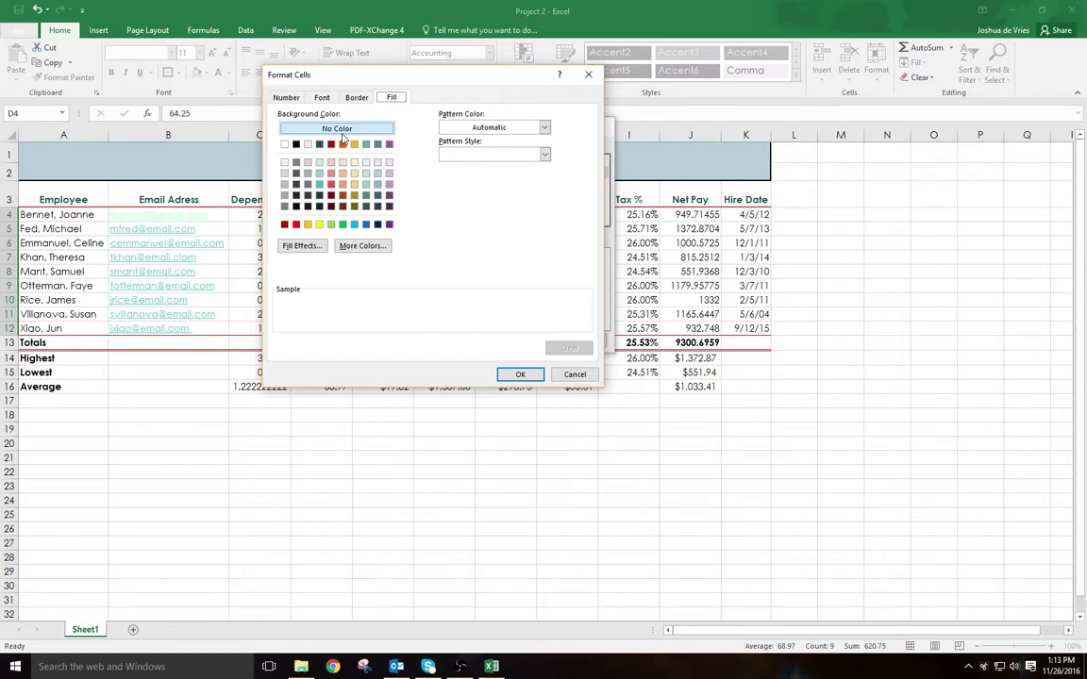
left_click(377, 143)
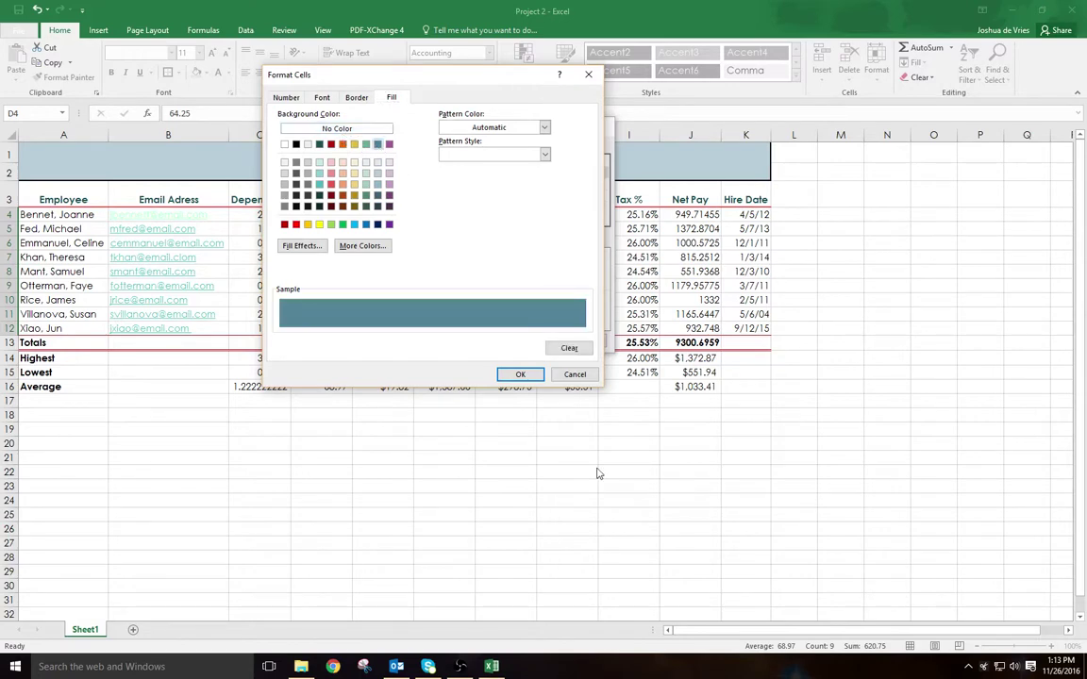
left_click(518, 375)
left_click(526, 407)
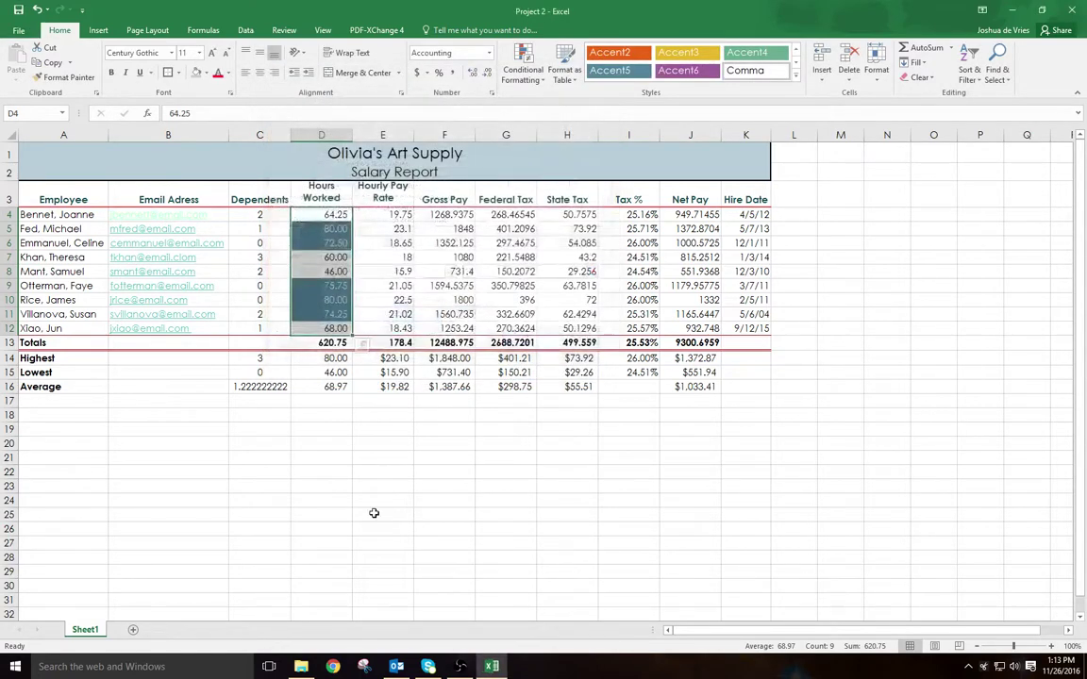
left_click(299, 520)
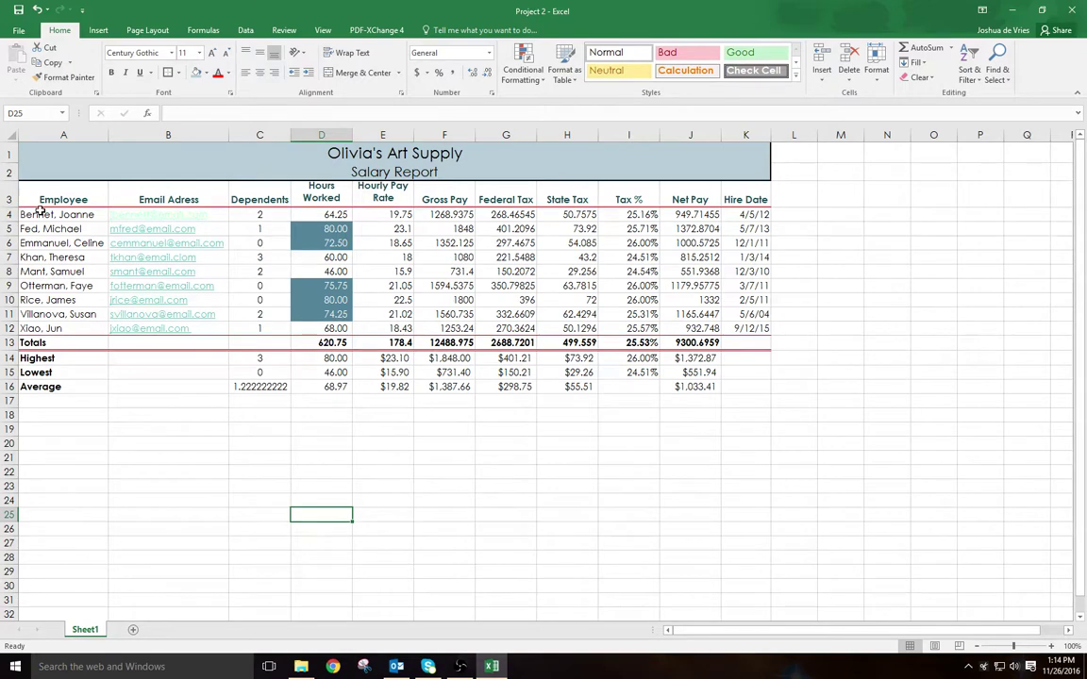
left_click_drag(42, 151, 229, 359)
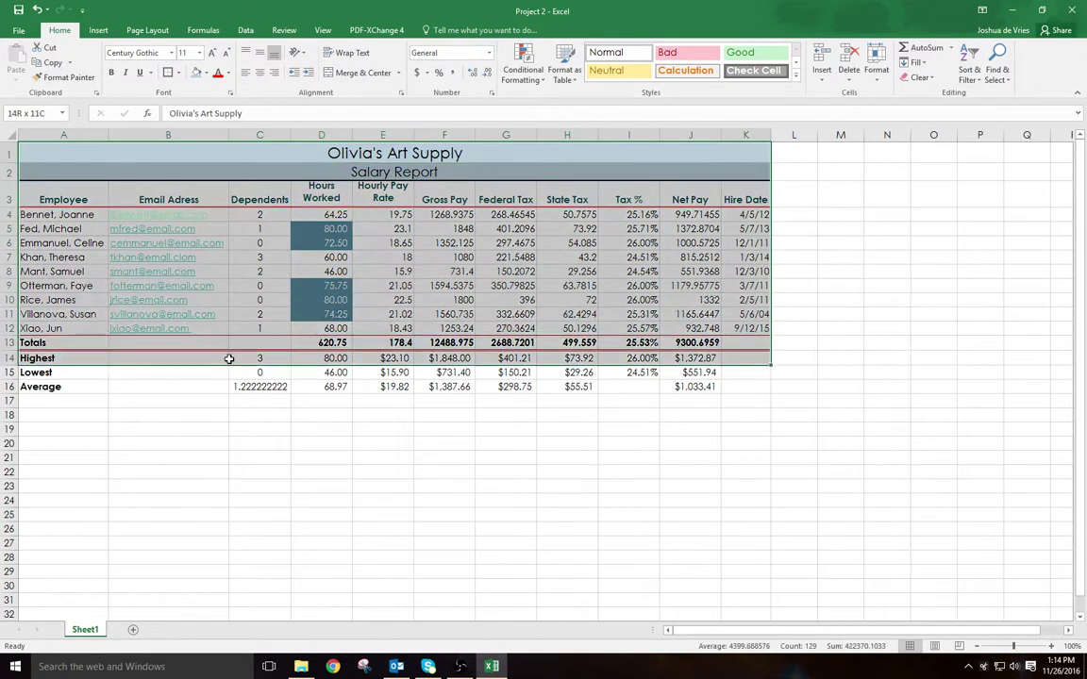
left_click_drag(45, 150, 119, 271)
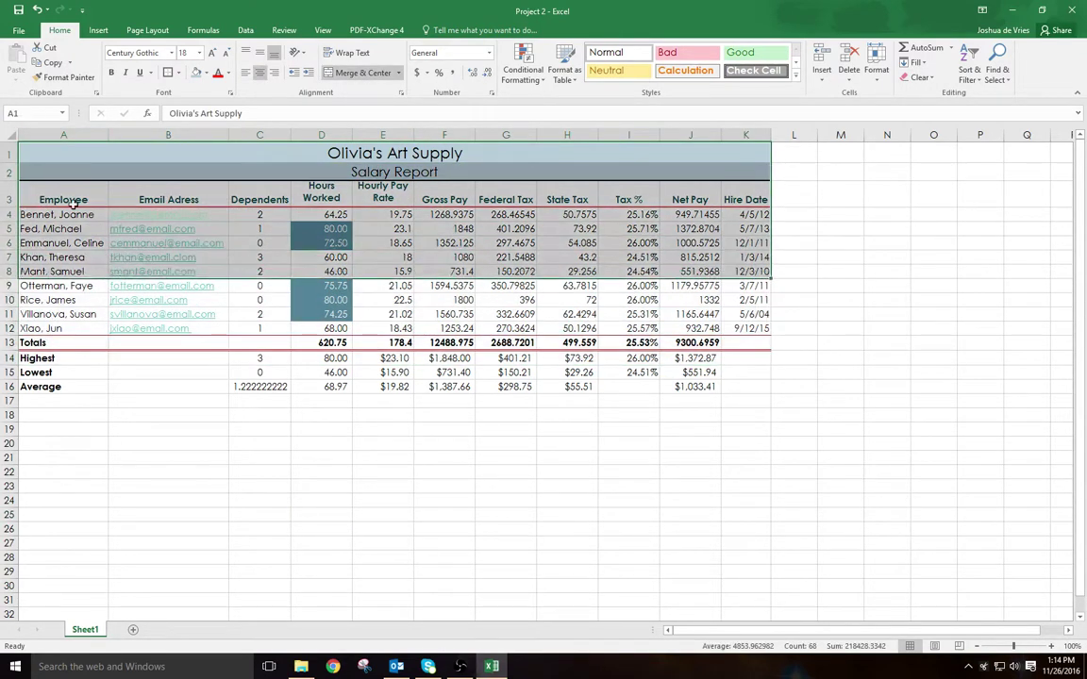
left_click_drag(56, 199, 273, 371)
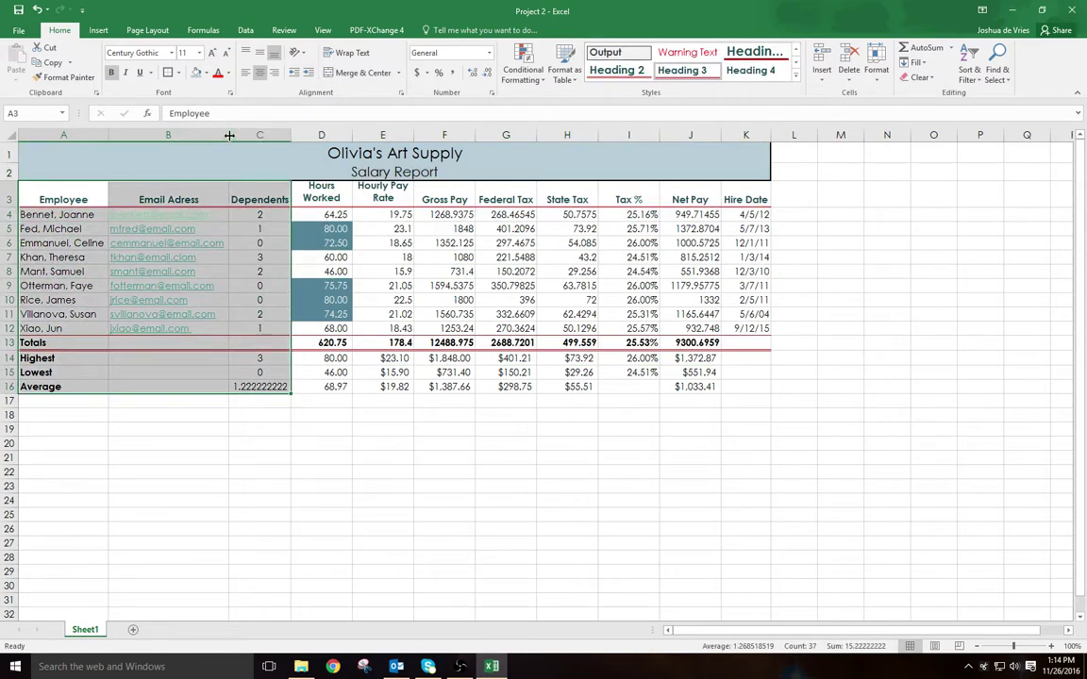
Step: Narrow the email column B to about the width of the Hire Date column
left_click_drag(228, 135, 188, 138)
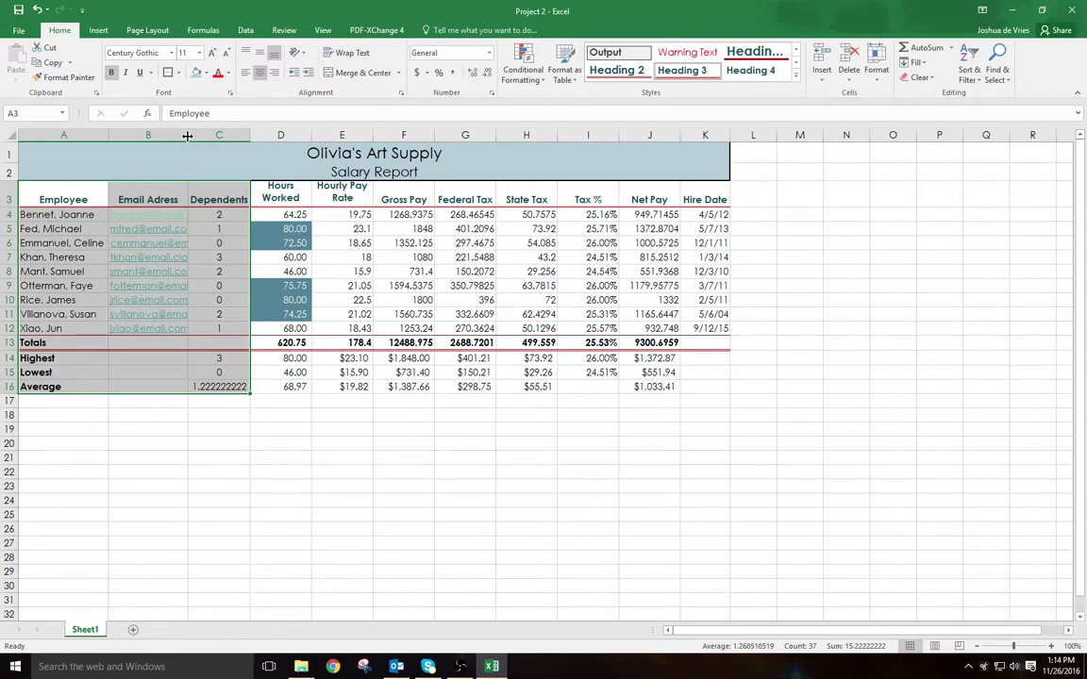
left_click_drag(188, 136, 159, 134)
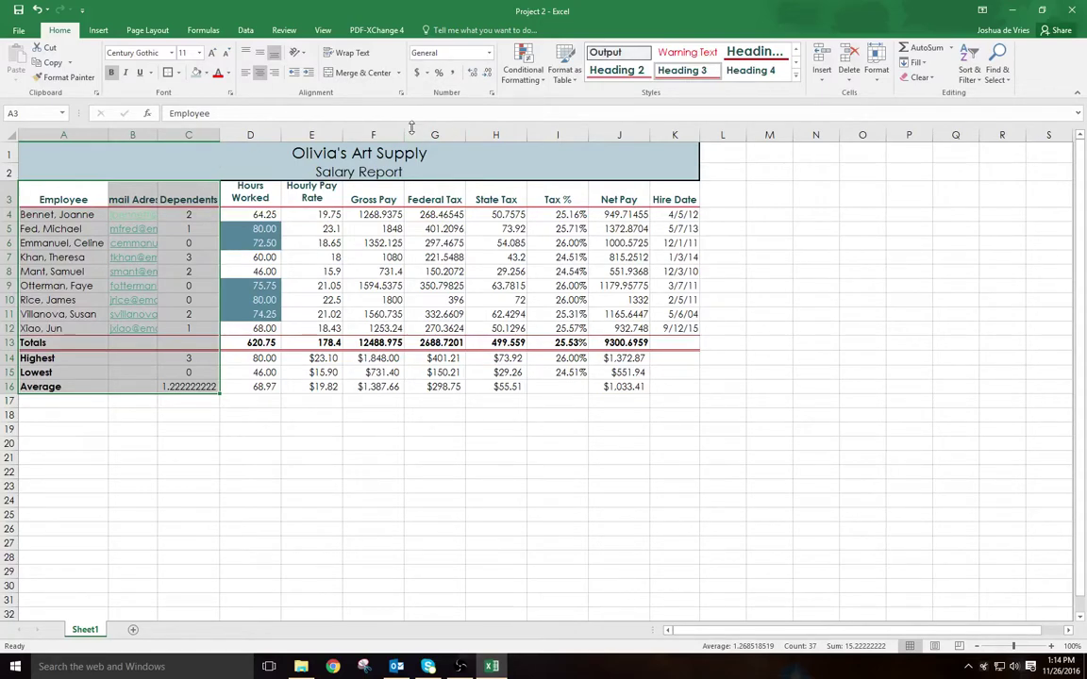
Step: Narrow the Hours Worked, Hourly Pay Rate and Tax % columns (D, E and I) together to one smaller width
left_click(251, 134)
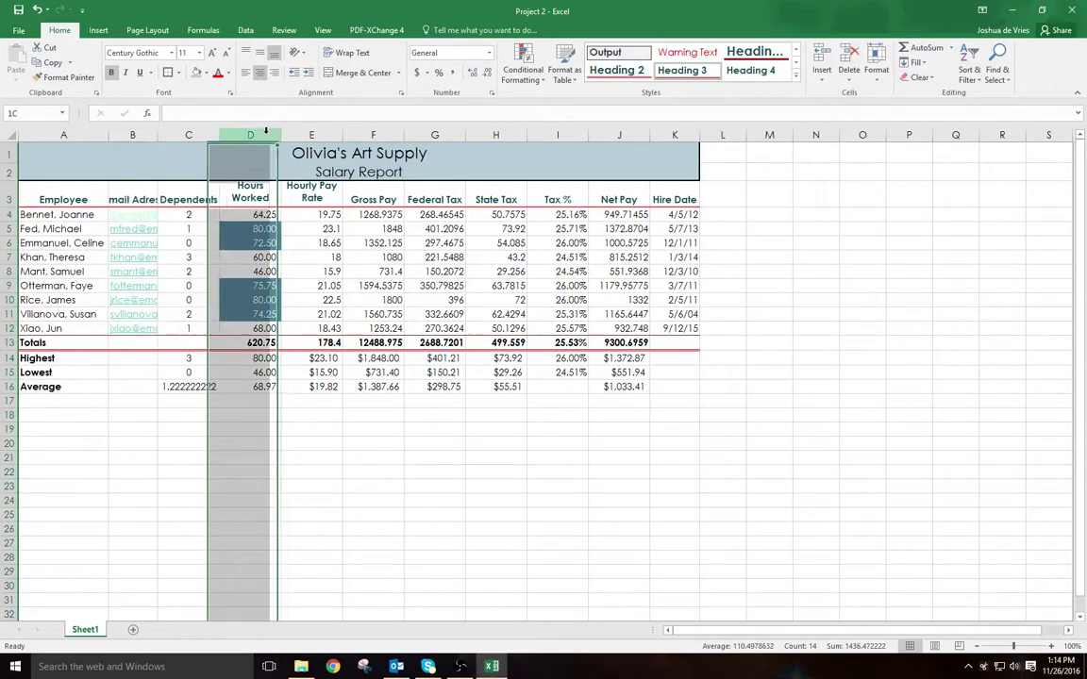
left_click(316, 135, "shift")
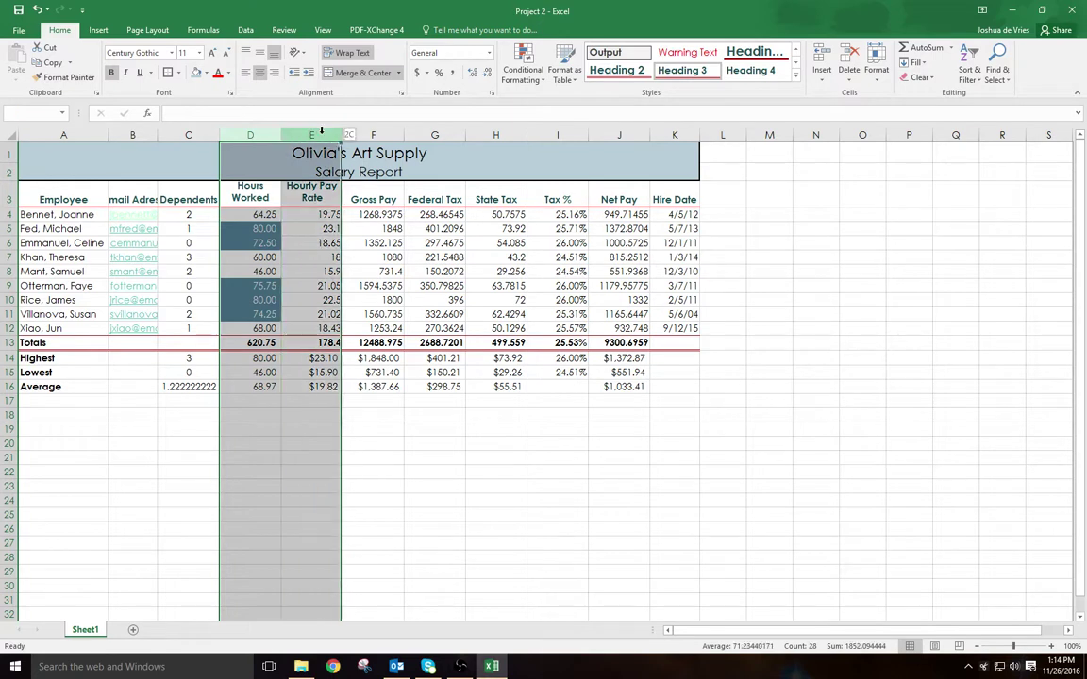
left_click(570, 132, "ctrl")
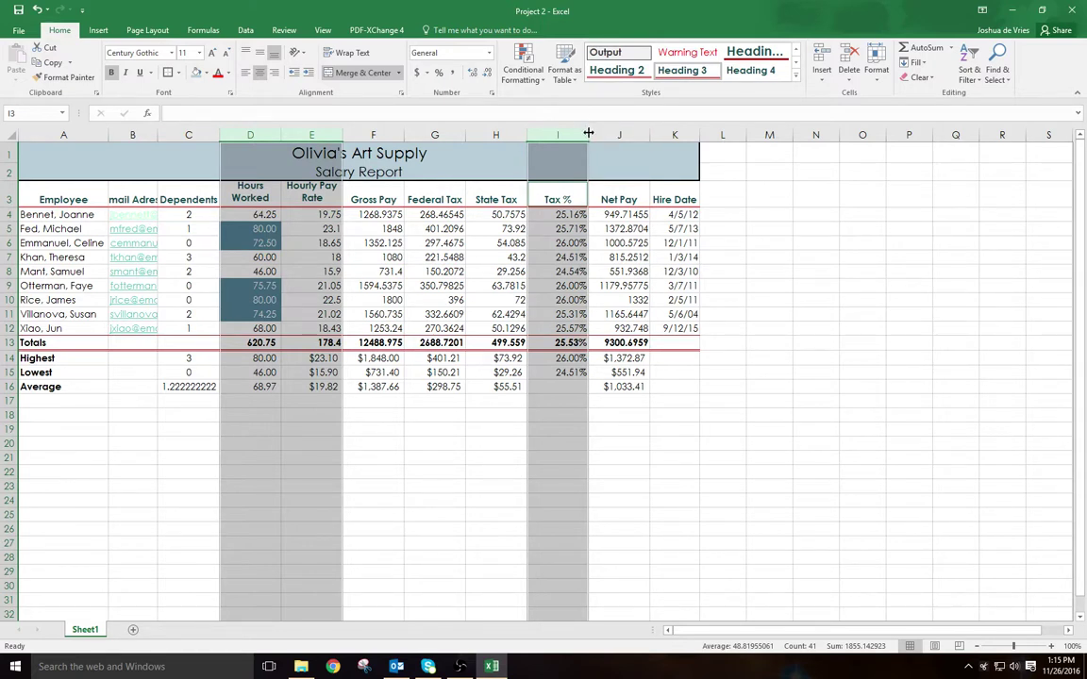
left_click_drag(588, 135, 568, 133)
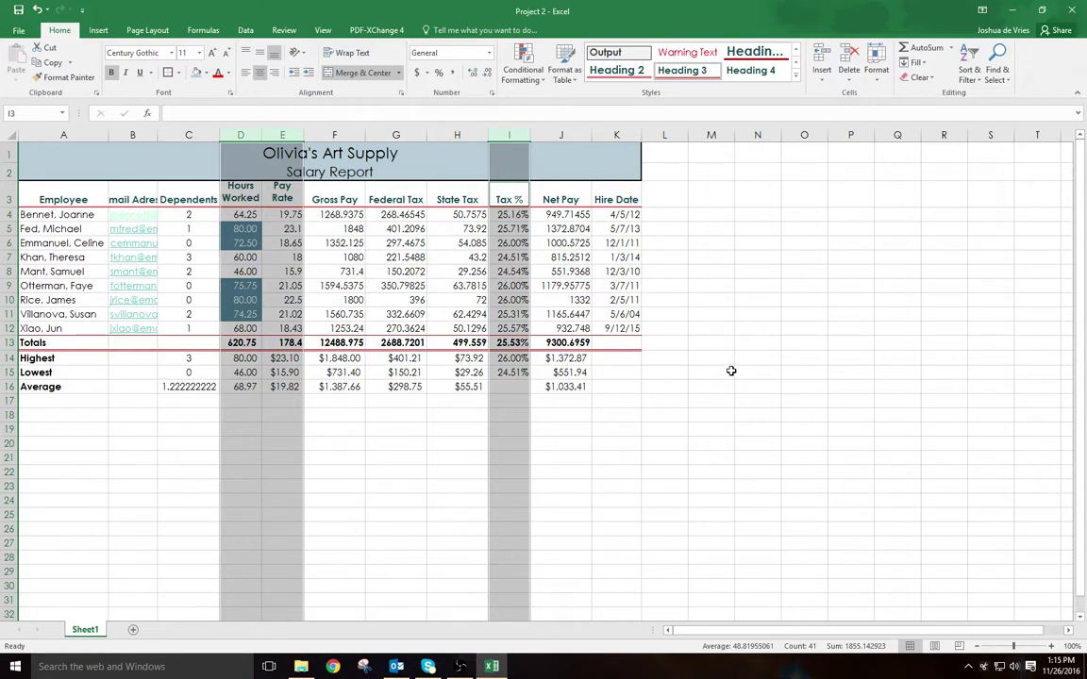
left_click(728, 371)
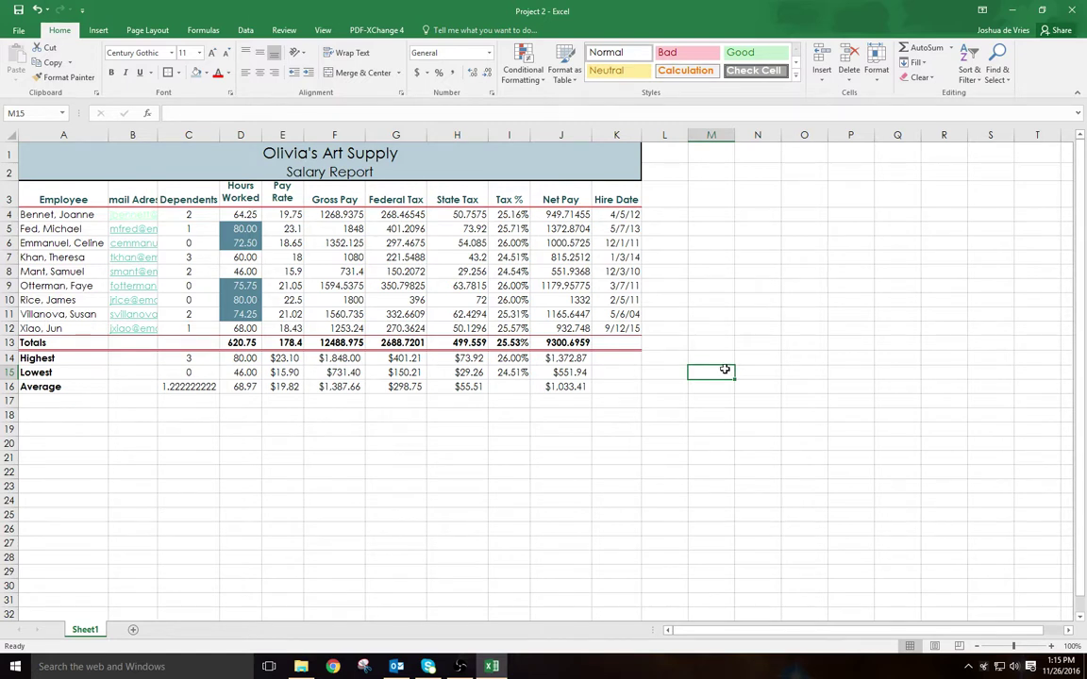
Step: Give the Gross Pay, Federal Tax, Net Pay and Hire Date columns (F, G, J and K) the same width
left_click(53, 414)
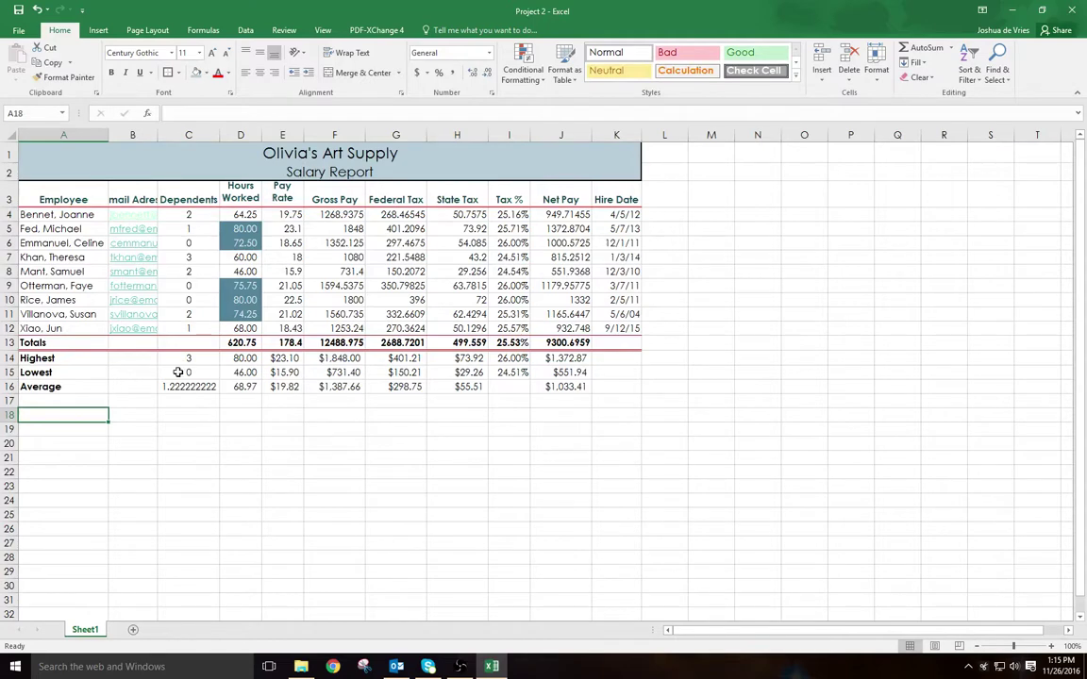
left_click_drag(354, 134, 397, 135)
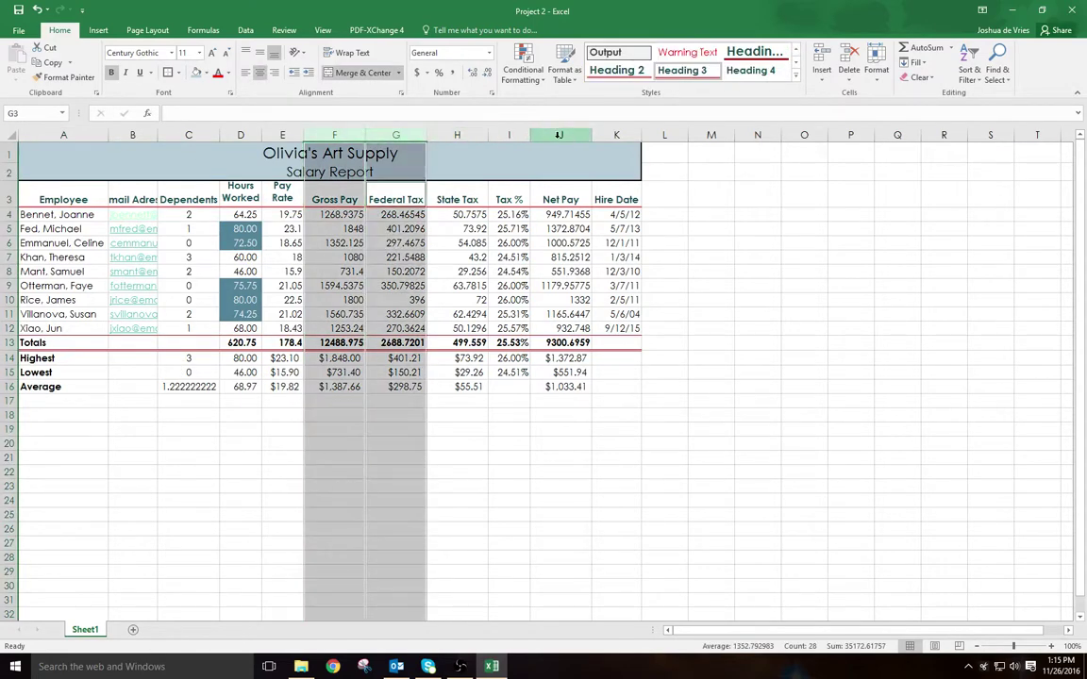
left_click_drag(561, 135, 596, 135)
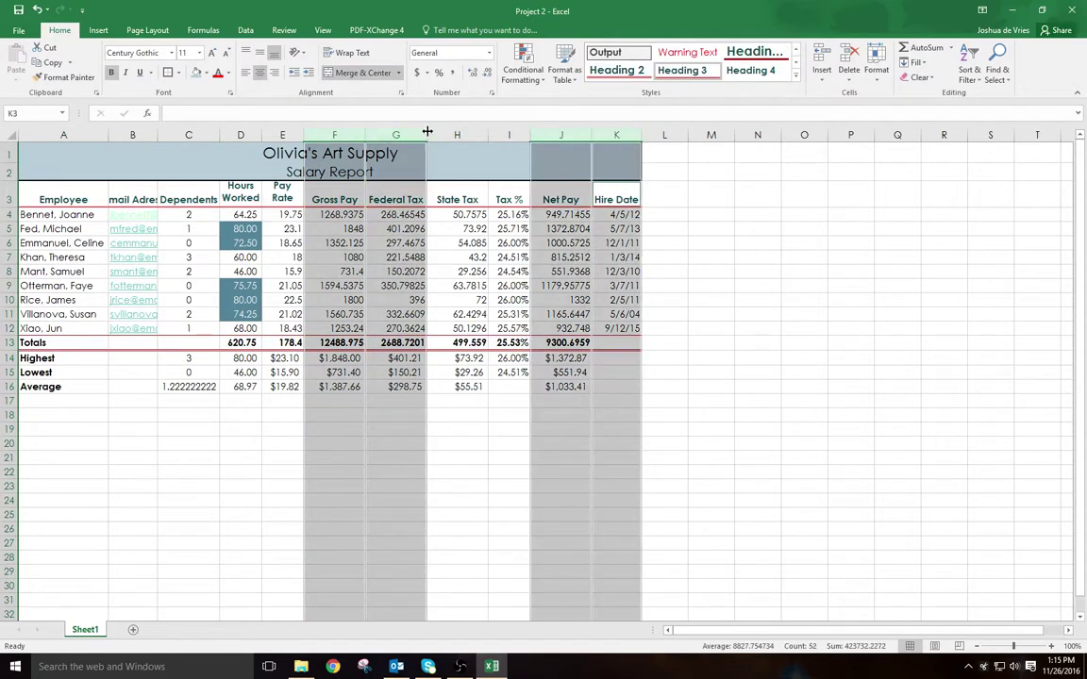
left_click_drag(425, 133, 424, 133)
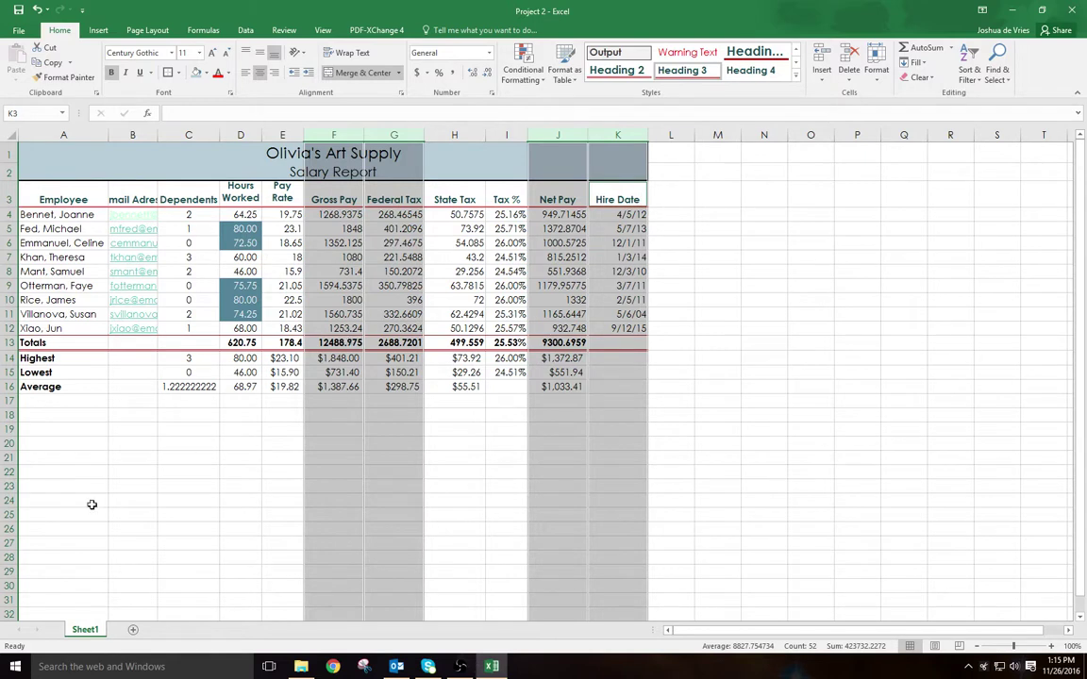
left_click(36, 412)
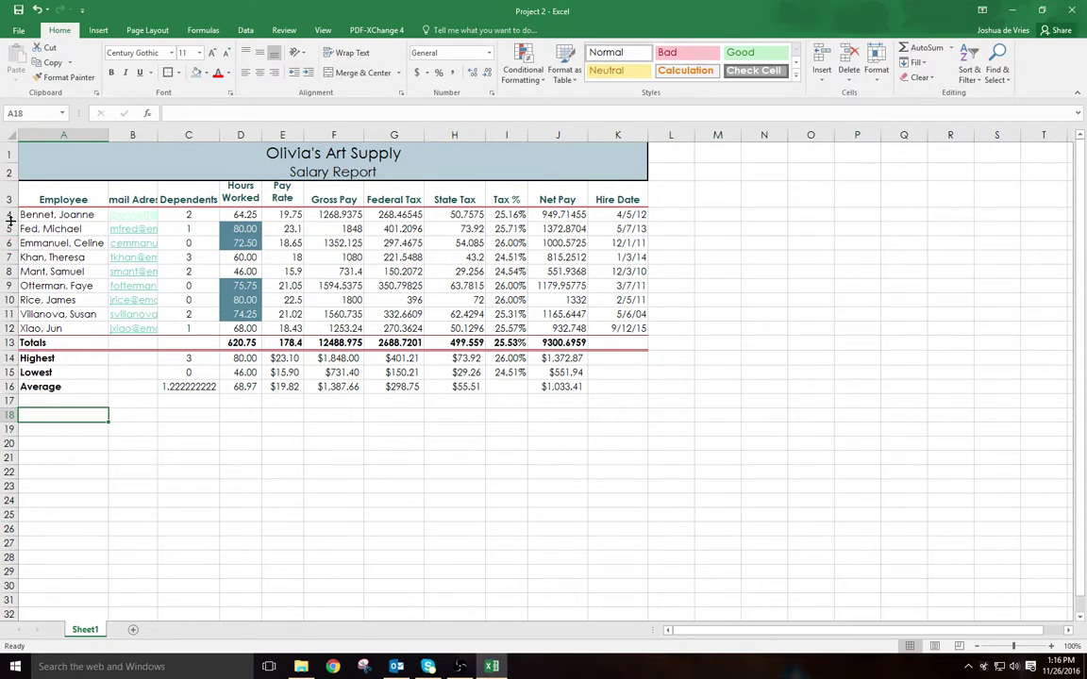
left_click_drag(9, 221, 10, 218)
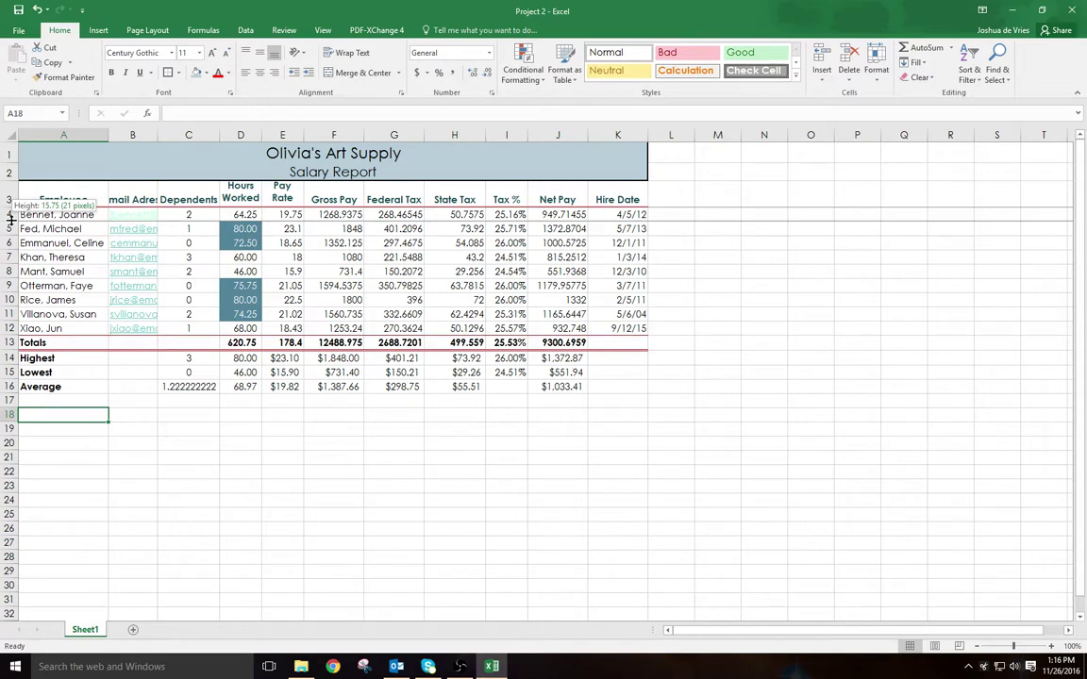
left_click_drag(10, 218, 17, 247)
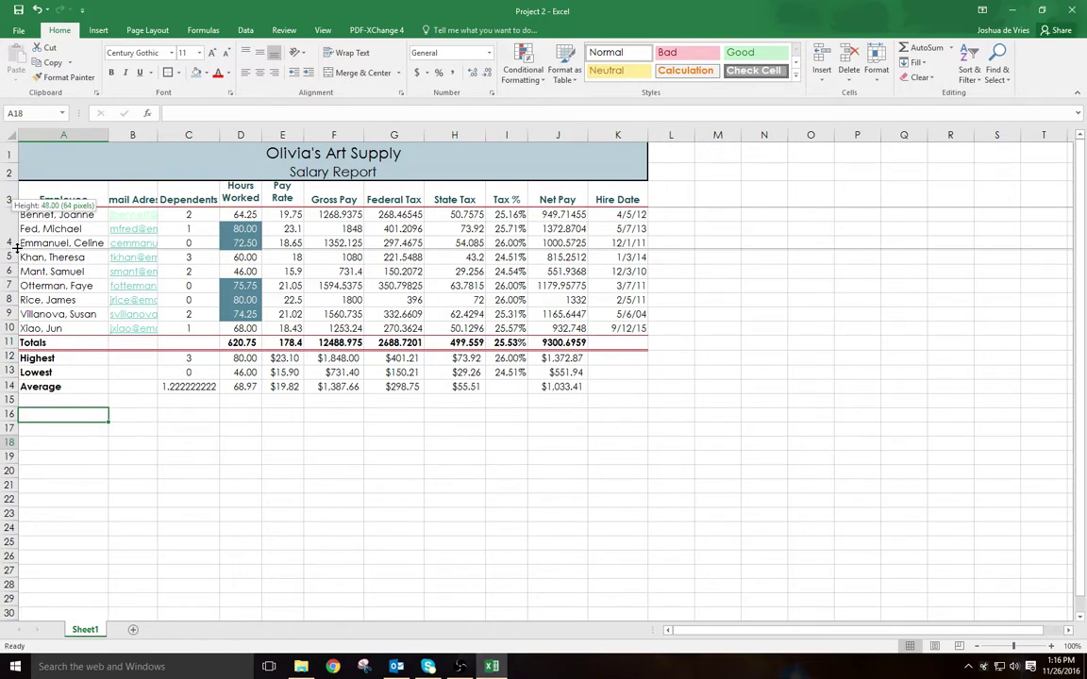
left_click_drag(16, 247, 14, 217)
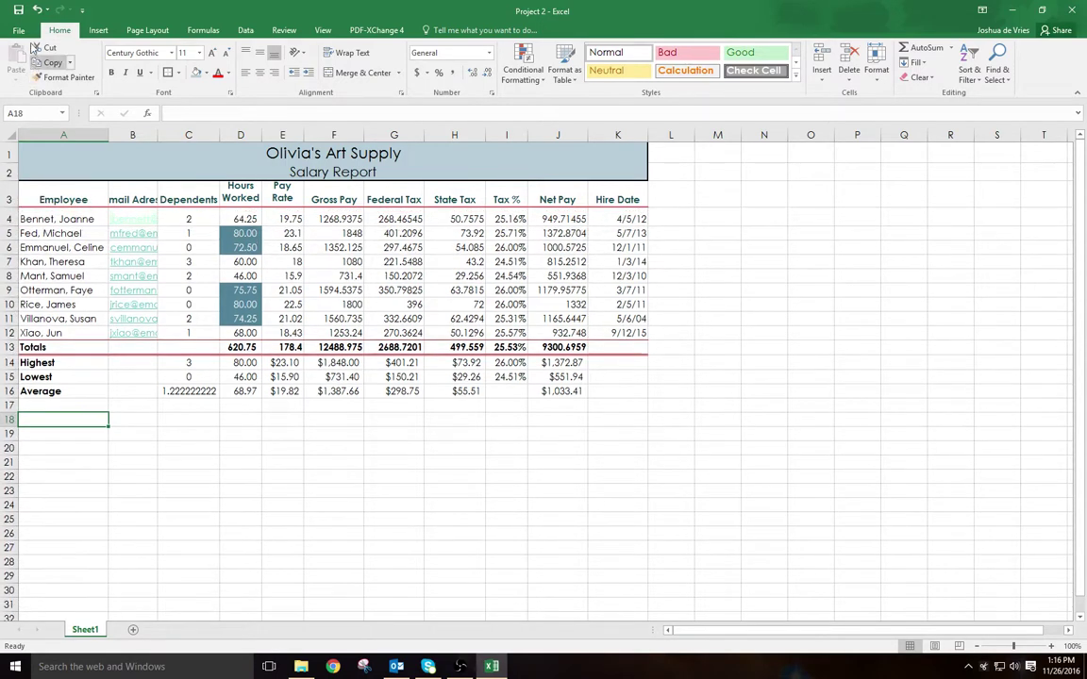
left_click(36, 9)
Step: Increase the height of heading row 3 to fit the three-line Hourly Pay Rate heading
left_click(9, 201)
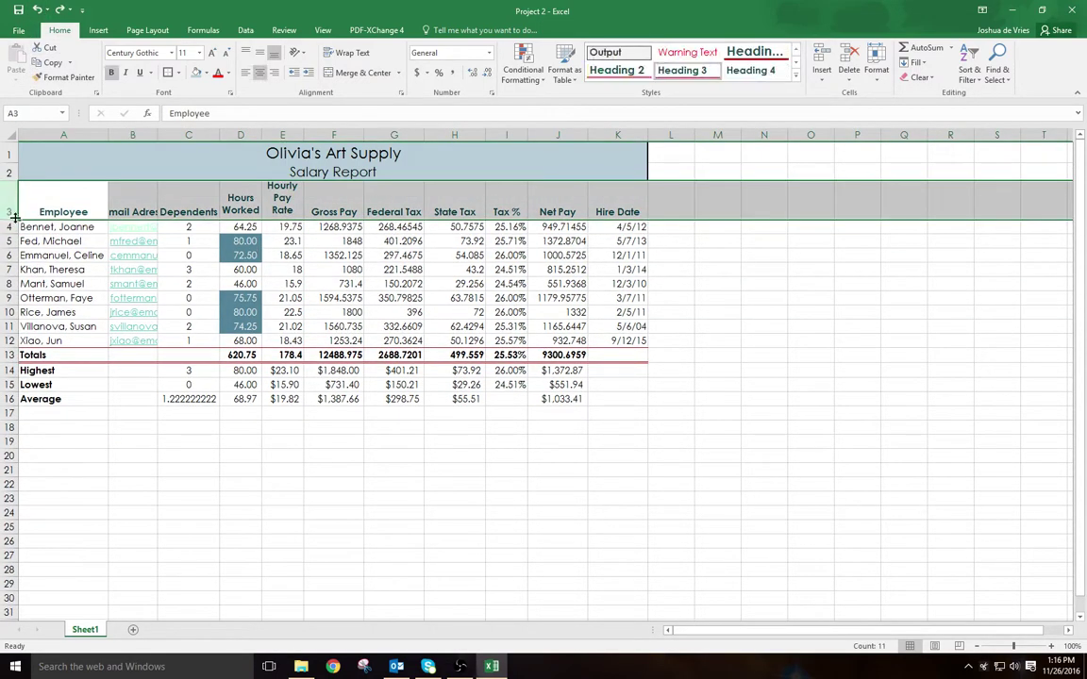
left_click_drag(13, 219, 9, 235)
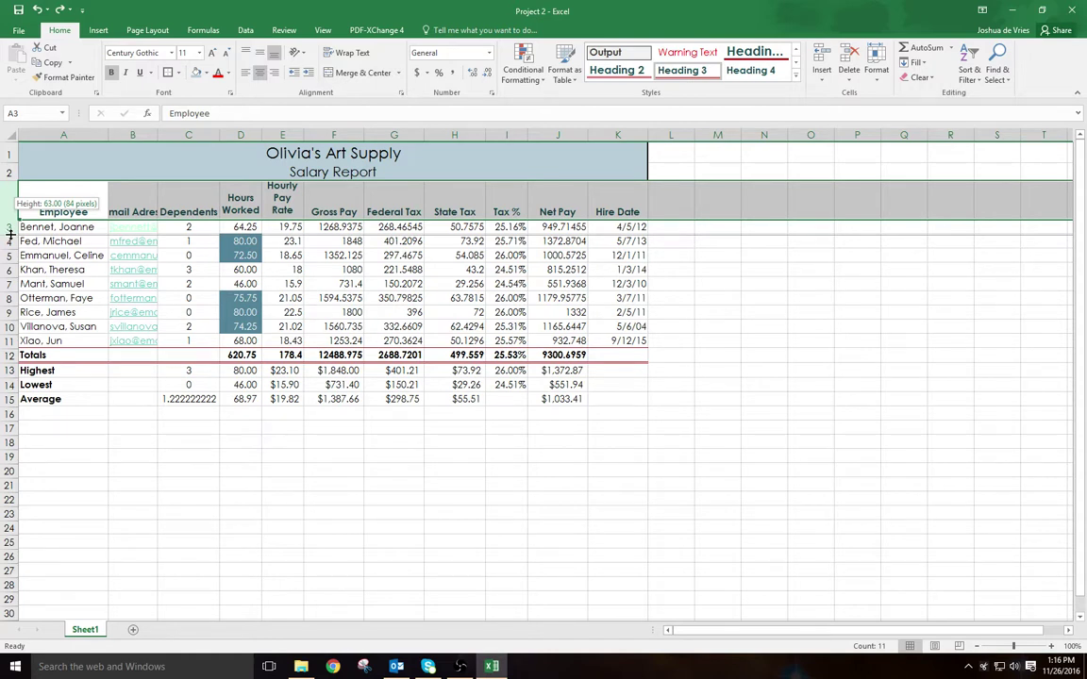
left_click_drag(8, 234, 10, 220)
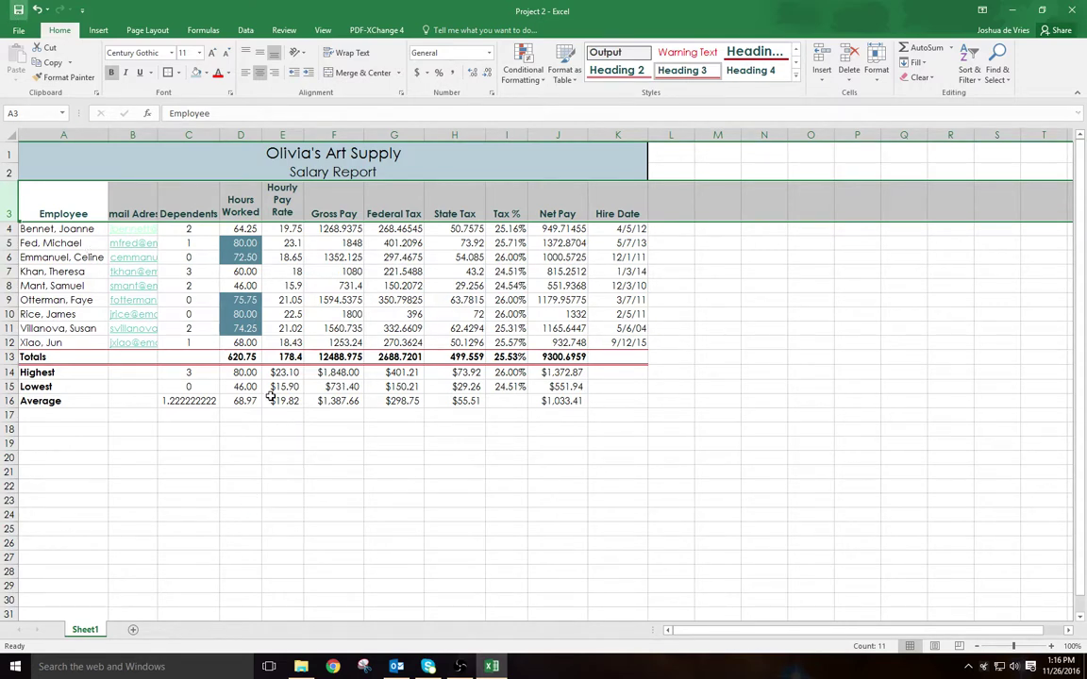
scroll(750, 387, "down", 1)
scroll(750, 388, "up", 1)
left_click(750, 388)
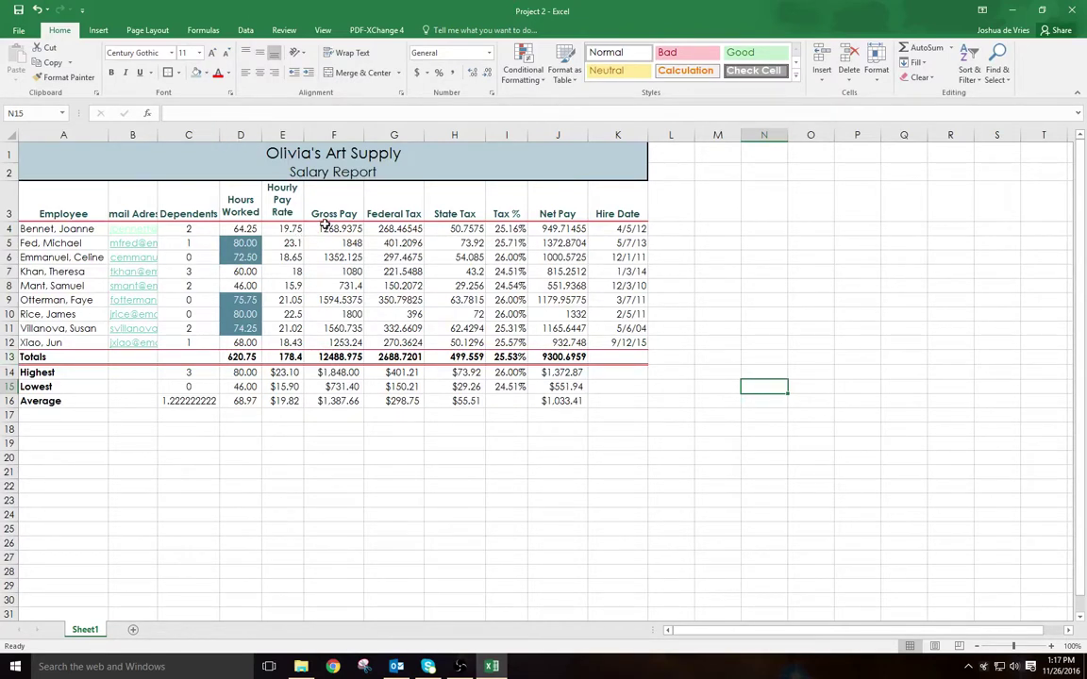
Step: Spell-check the whole sheet, correcting Adress to Address in the email heading and ignoring the flagged employee surnames once
left_click(17, 31)
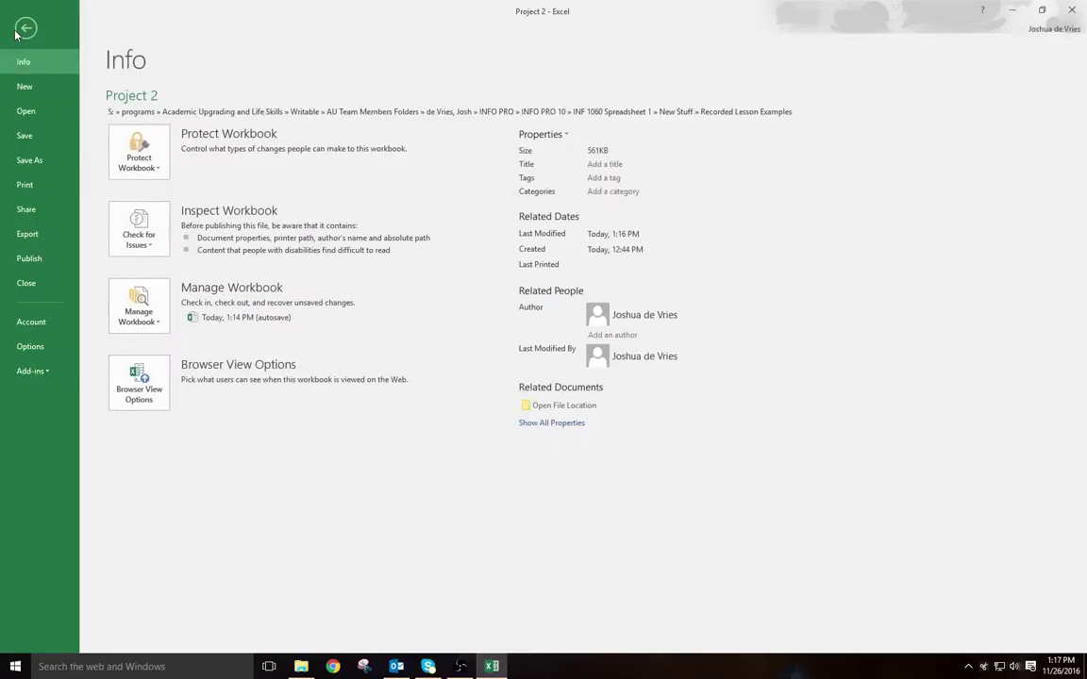
left_click(23, 30)
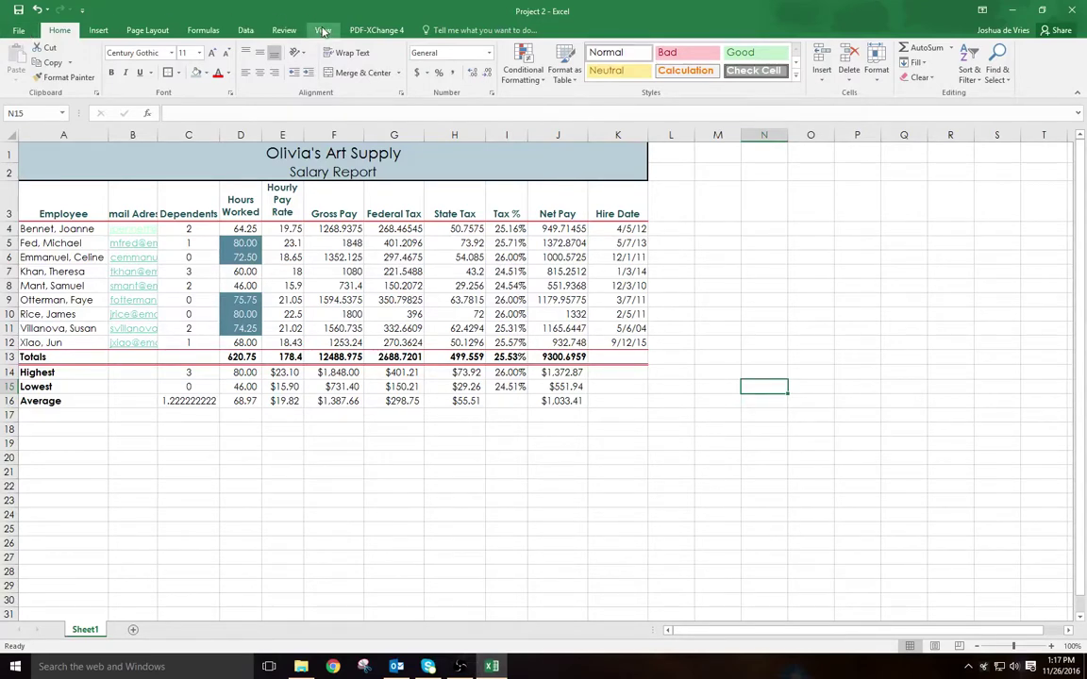
left_click(284, 30)
left_click(17, 59)
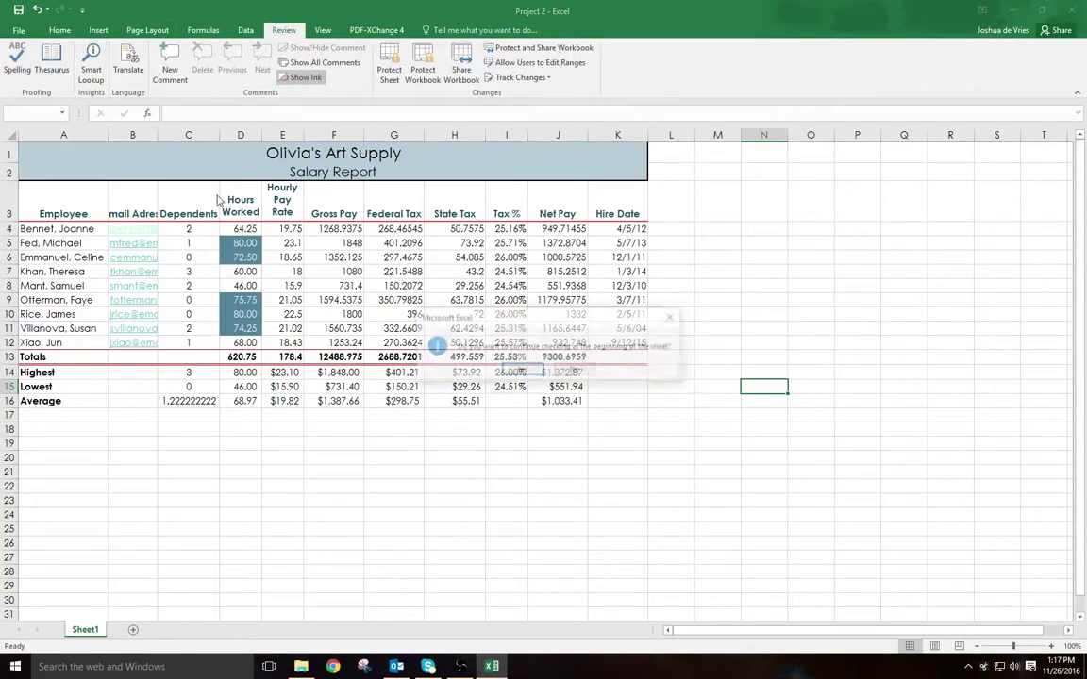
left_click(523, 370)
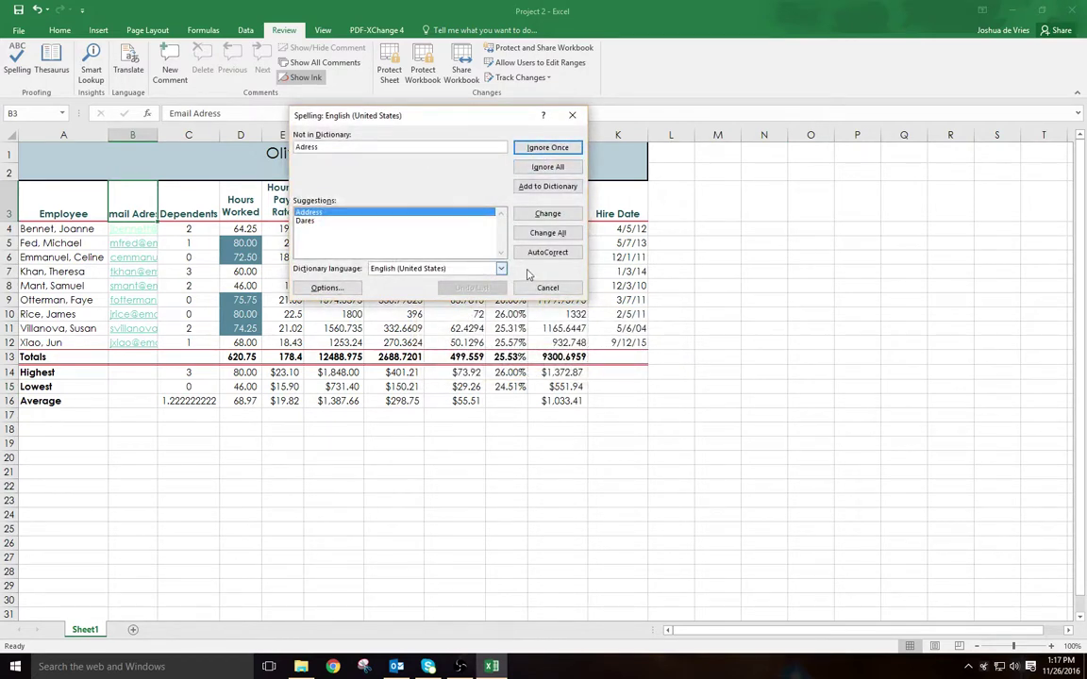
left_click(552, 215)
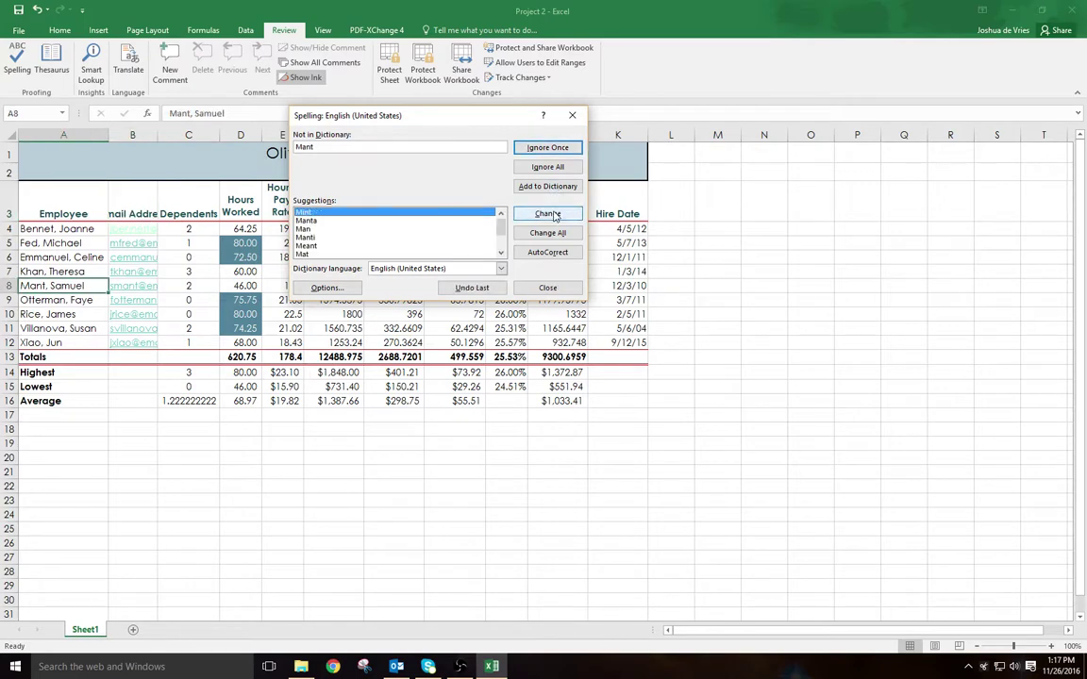
left_click(552, 148)
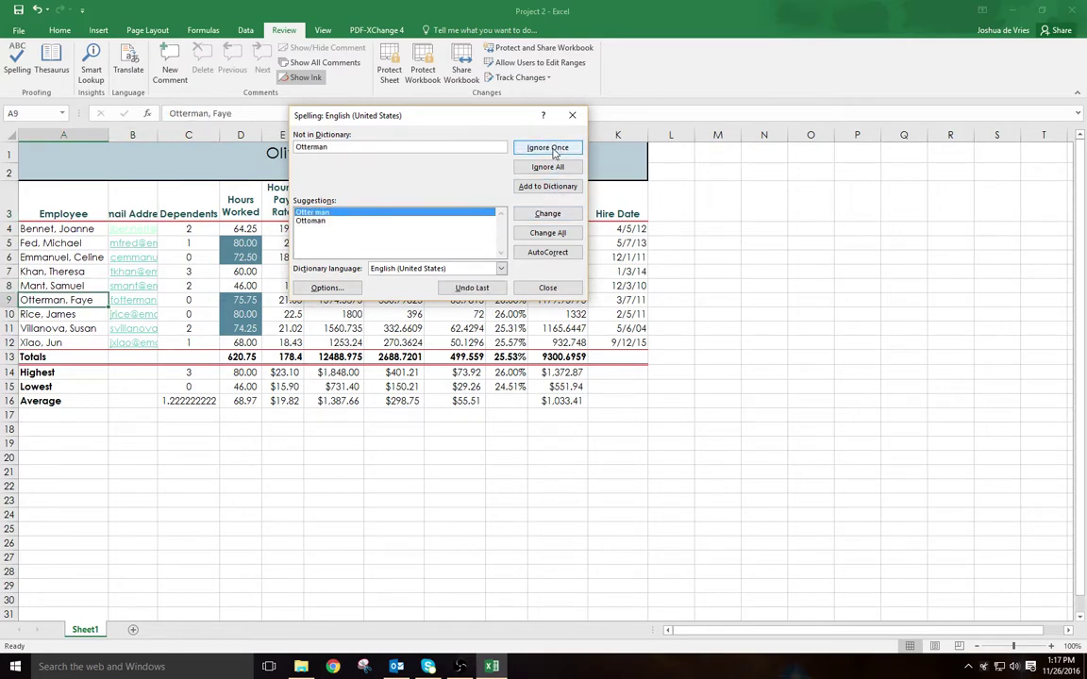
left_click(552, 148)
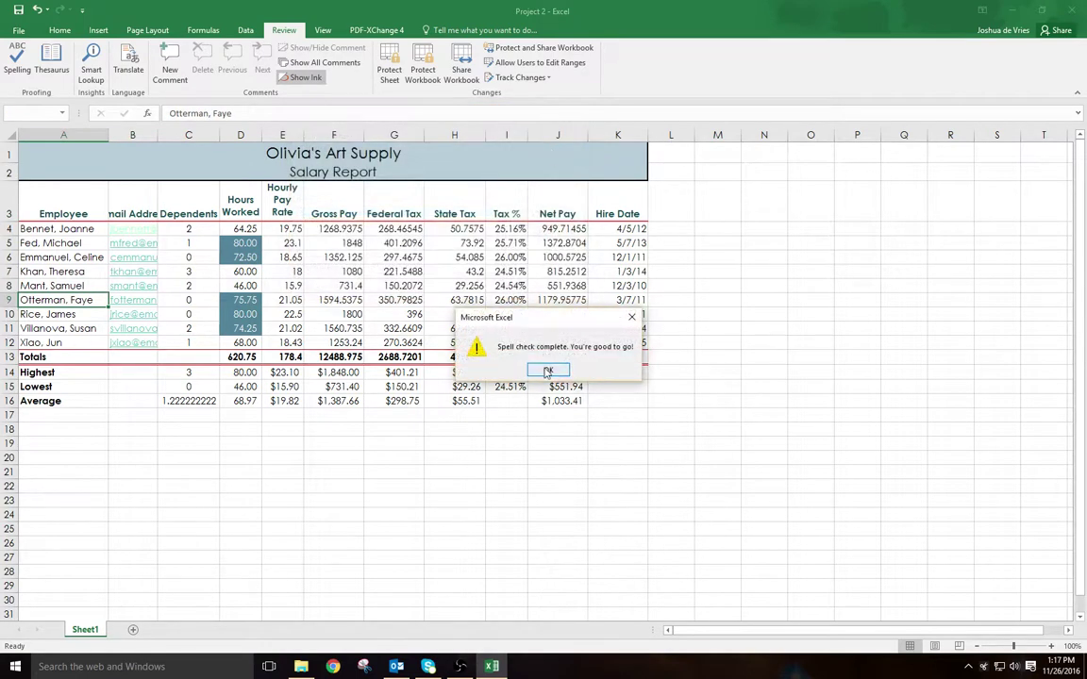
left_click(494, 335)
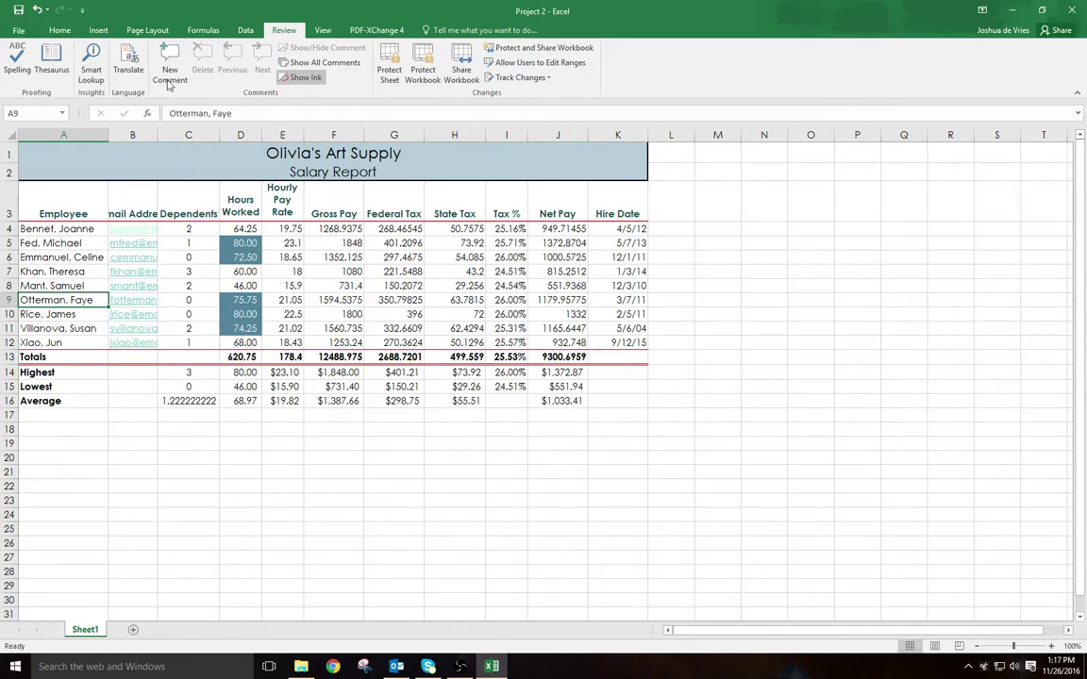
Step: Set the salary report's page orientation to Landscape
left_click(148, 30)
left_click(136, 71)
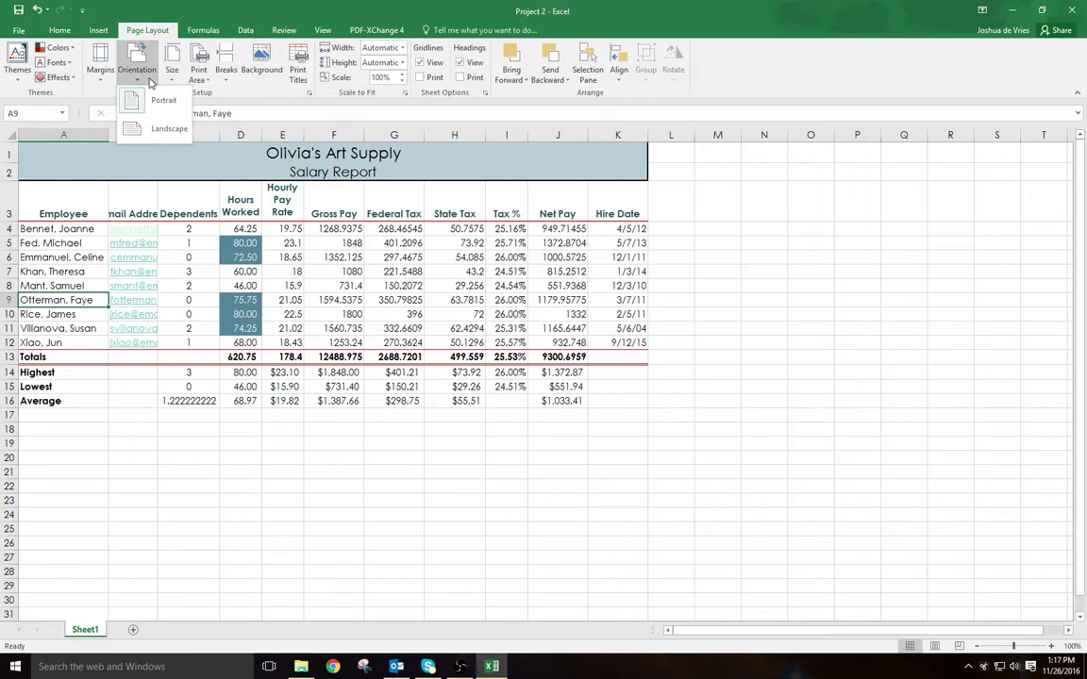
left_click(154, 125)
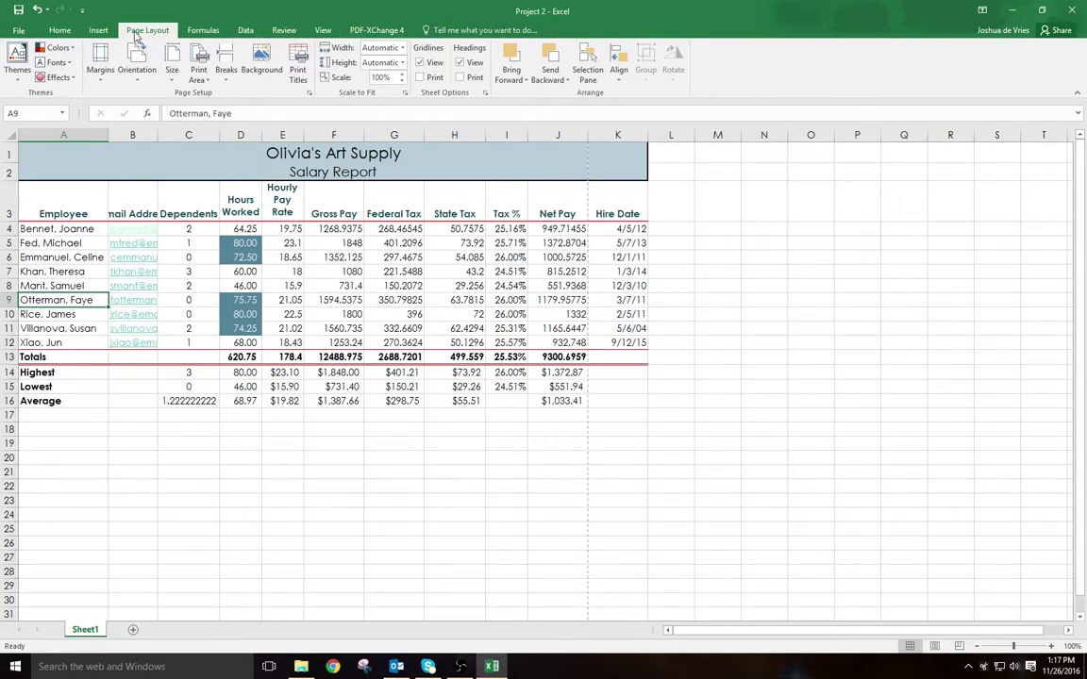
Step: Apply the Narrow page margins preset to the salary report sheet
left_click(69, 34)
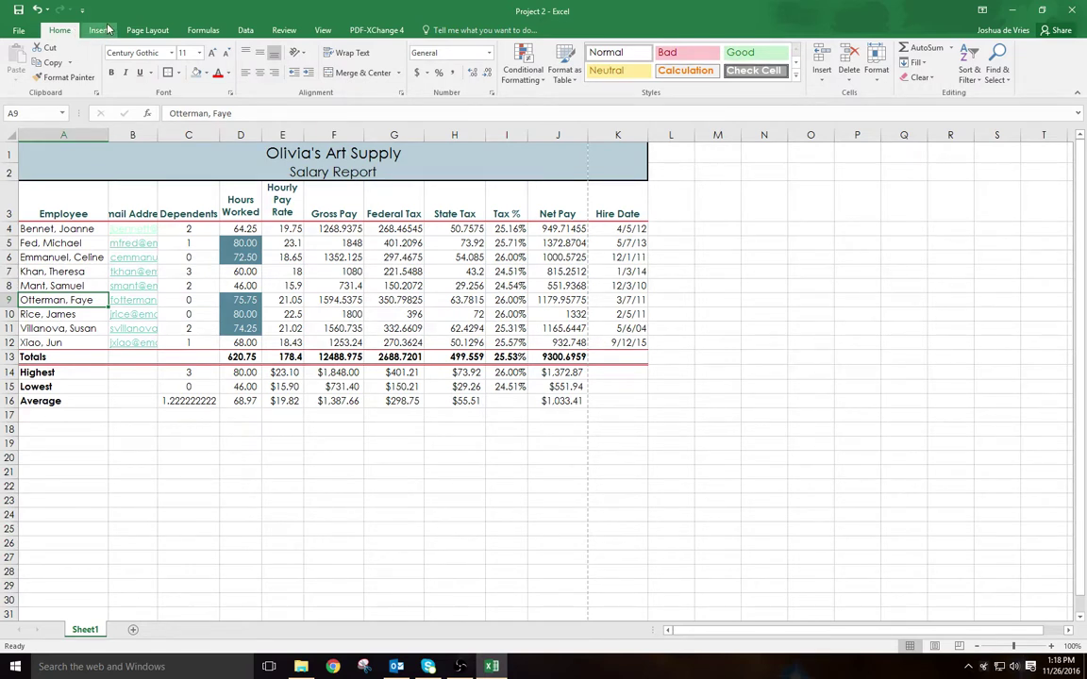
left_click(148, 30)
left_click(106, 68)
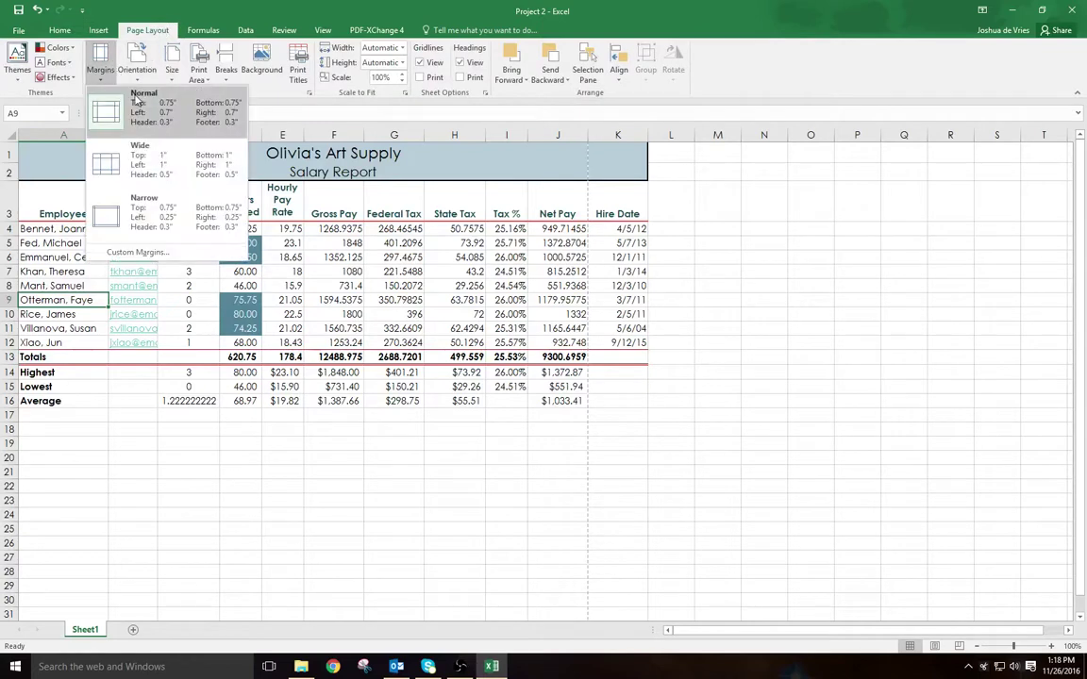
left_click(146, 209)
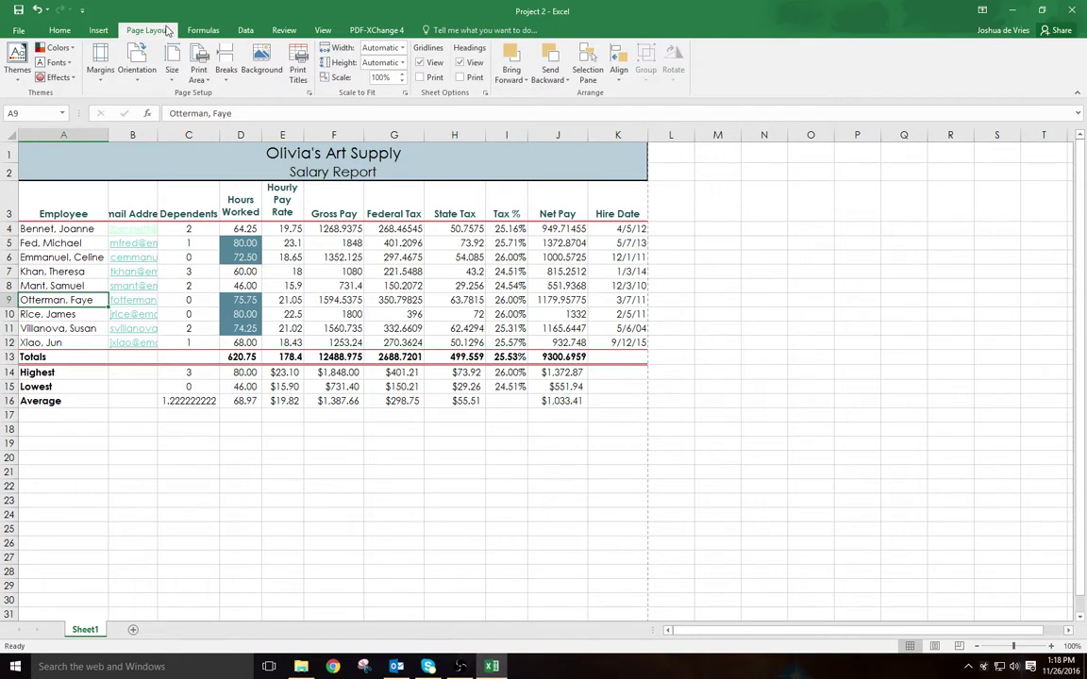
left_click(104, 31)
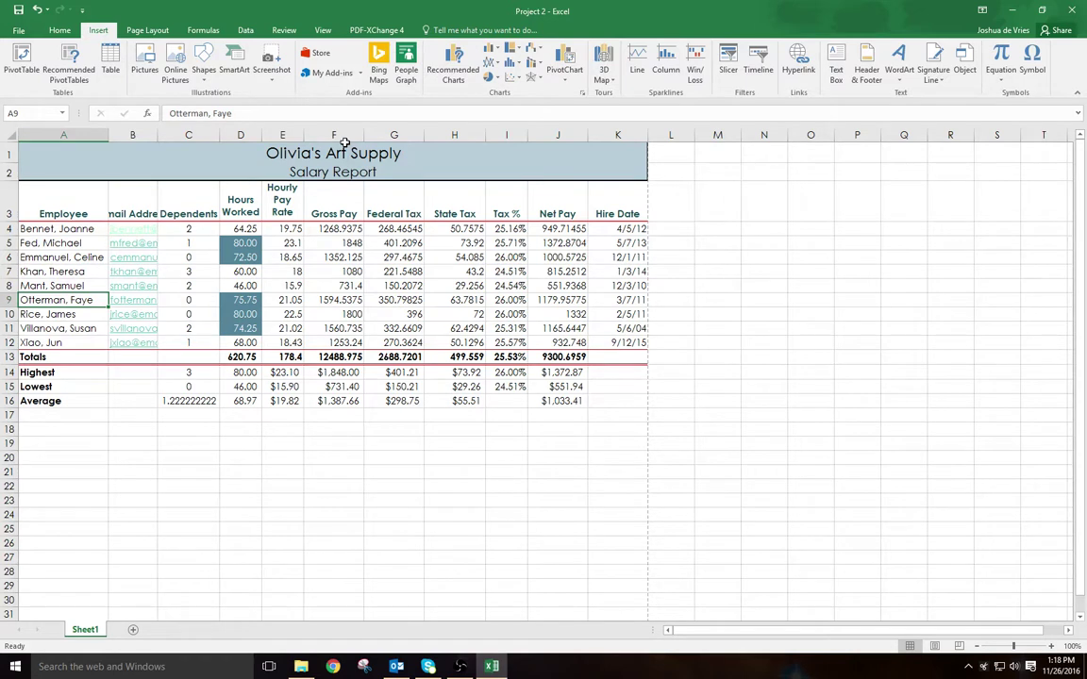
left_click(149, 32)
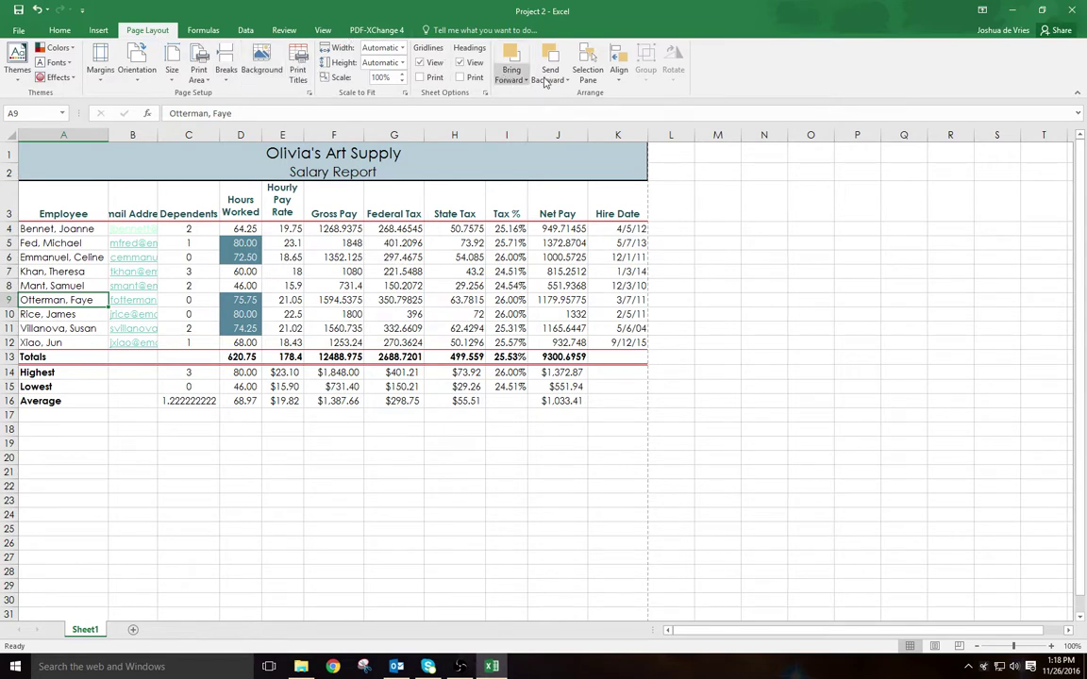
left_click(66, 32)
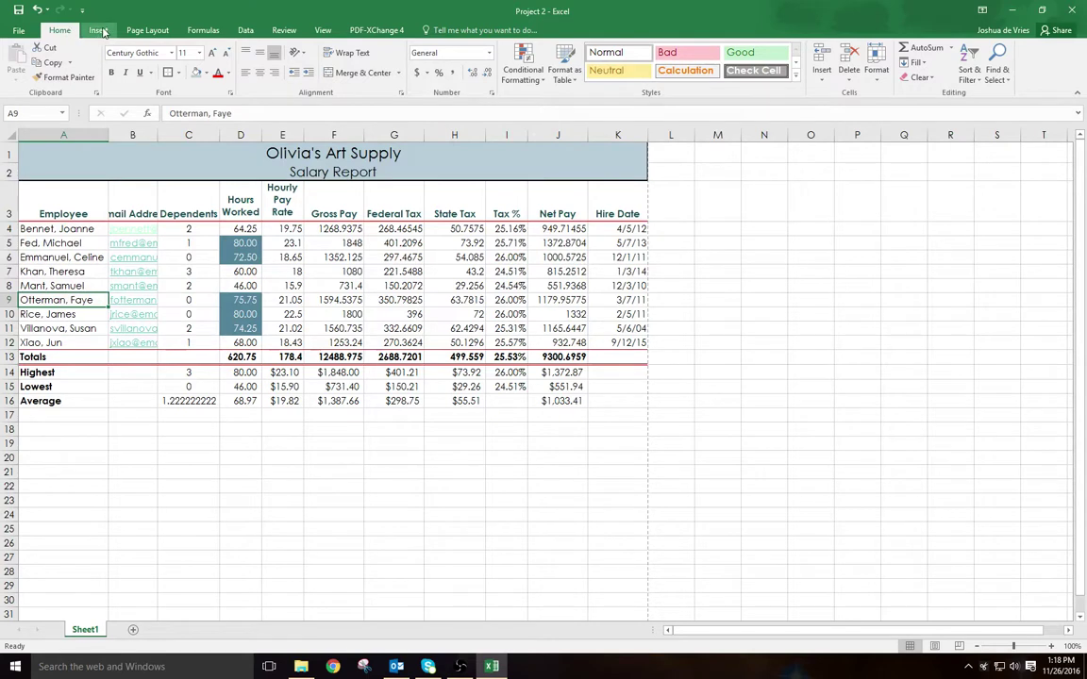
left_click(96, 30)
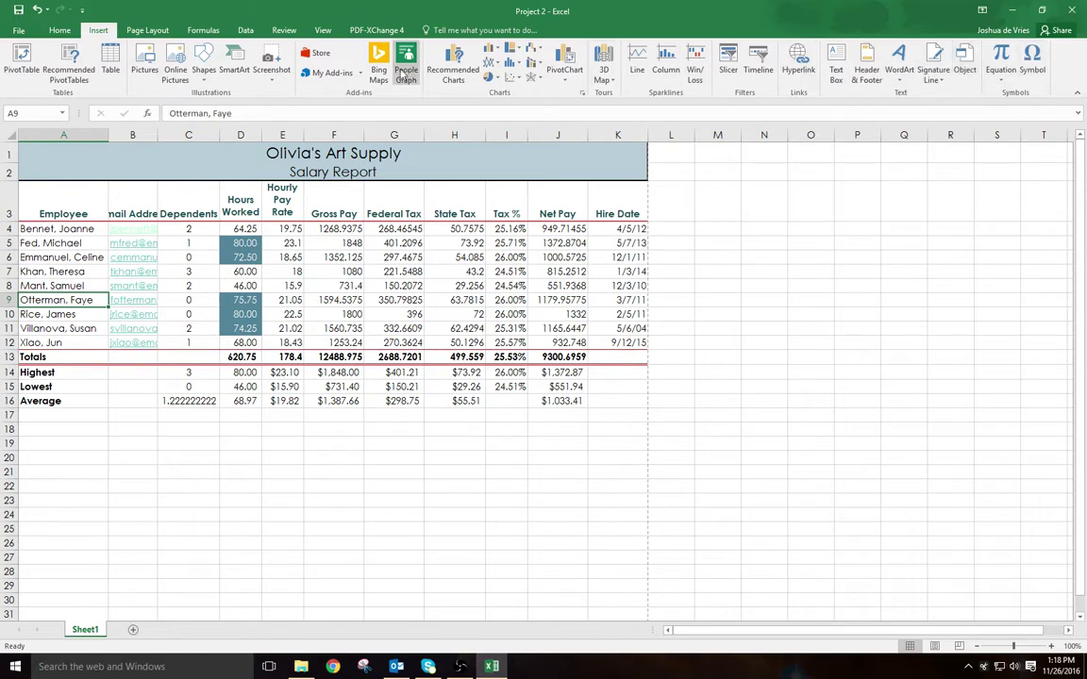
left_click(250, 31)
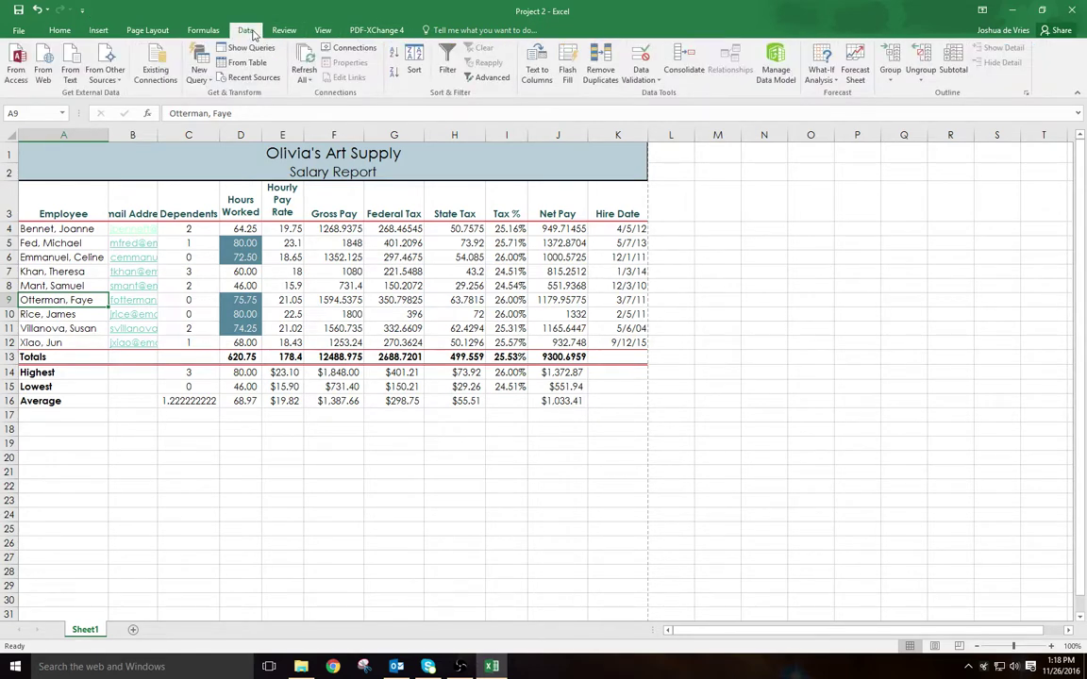
left_click(219, 31)
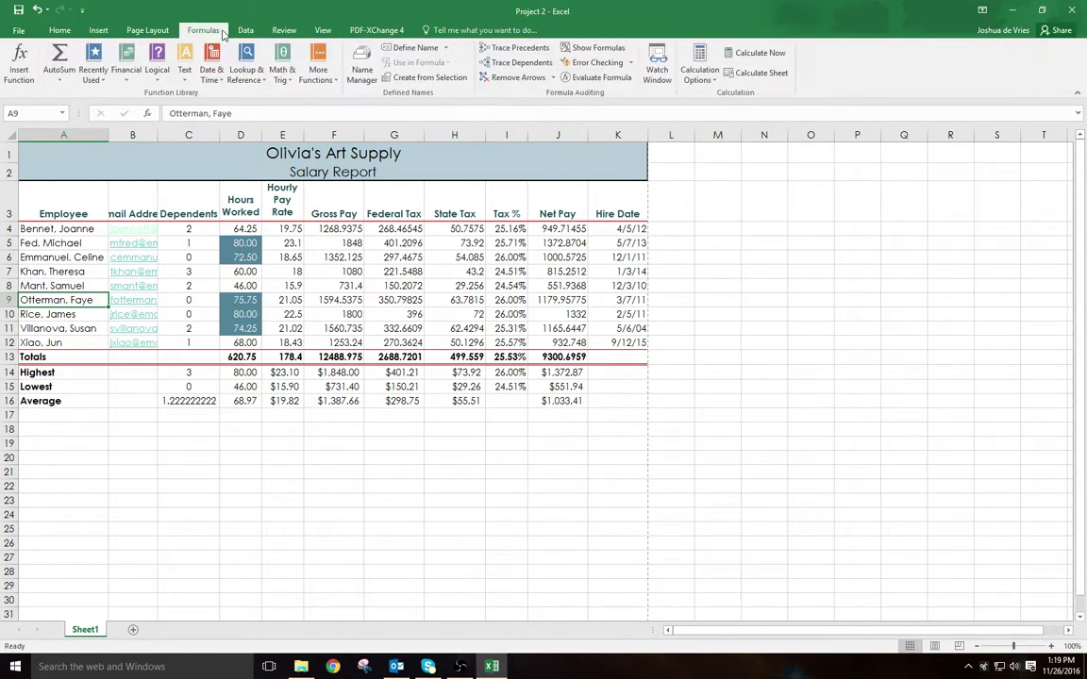
left_click(151, 31)
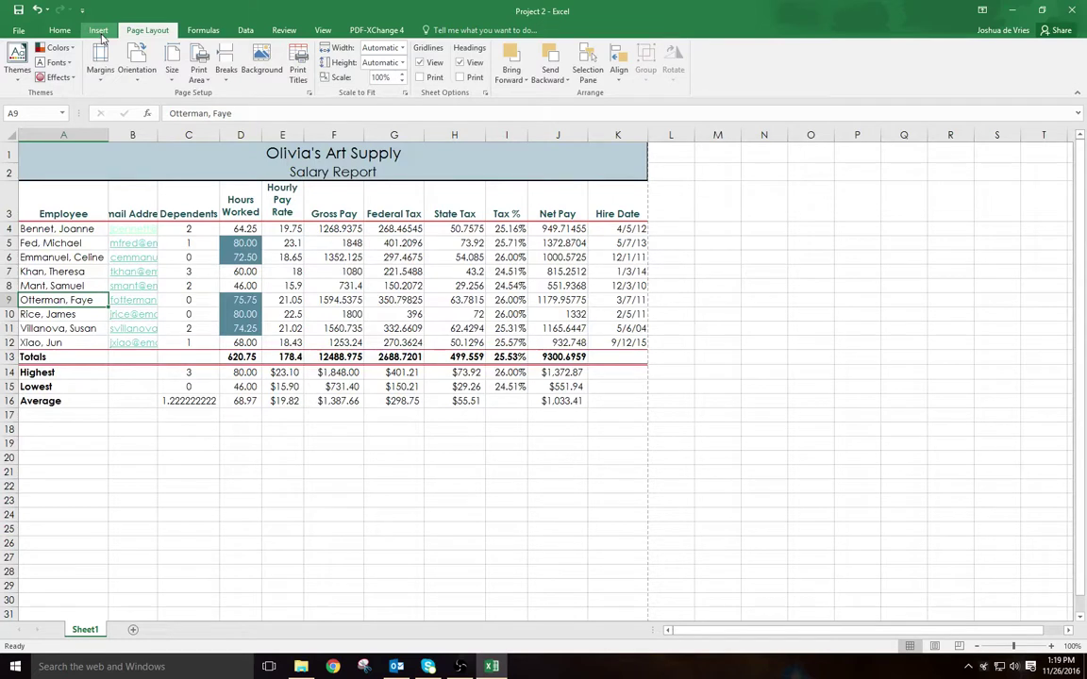
left_click(100, 33)
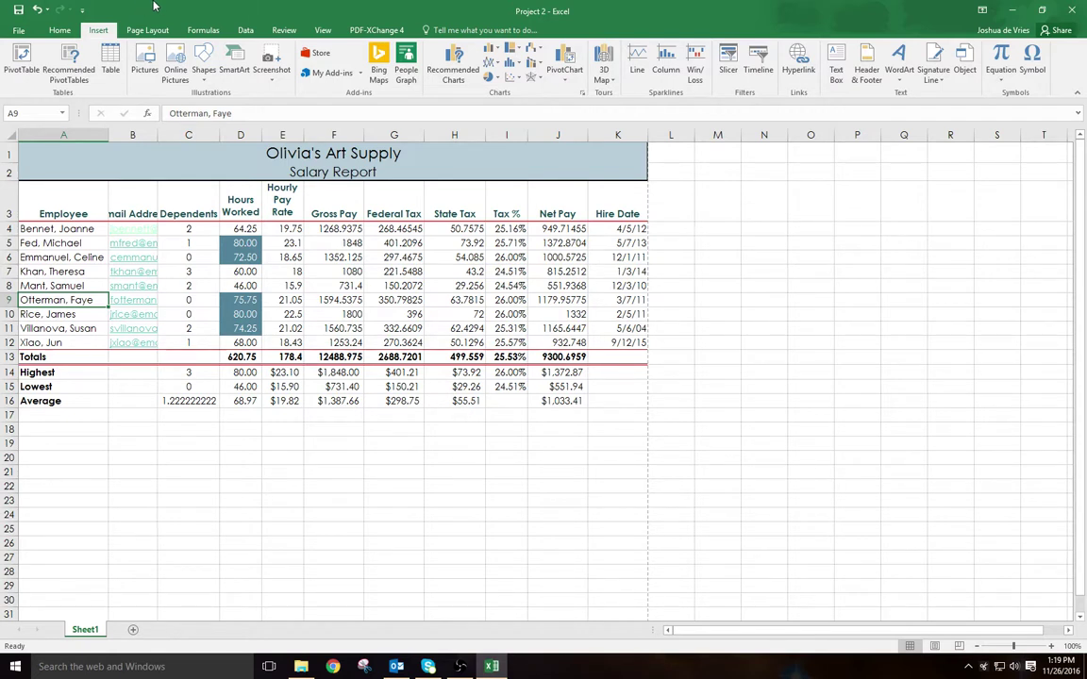
left_click(162, 31)
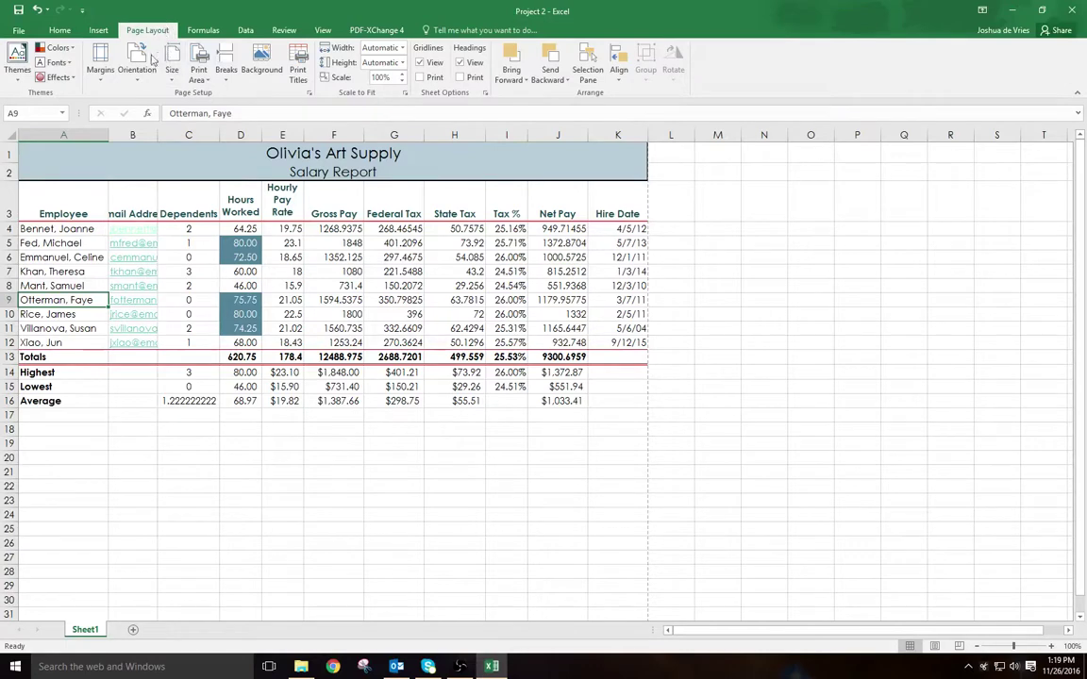
left_click(137, 65)
left_click(175, 65)
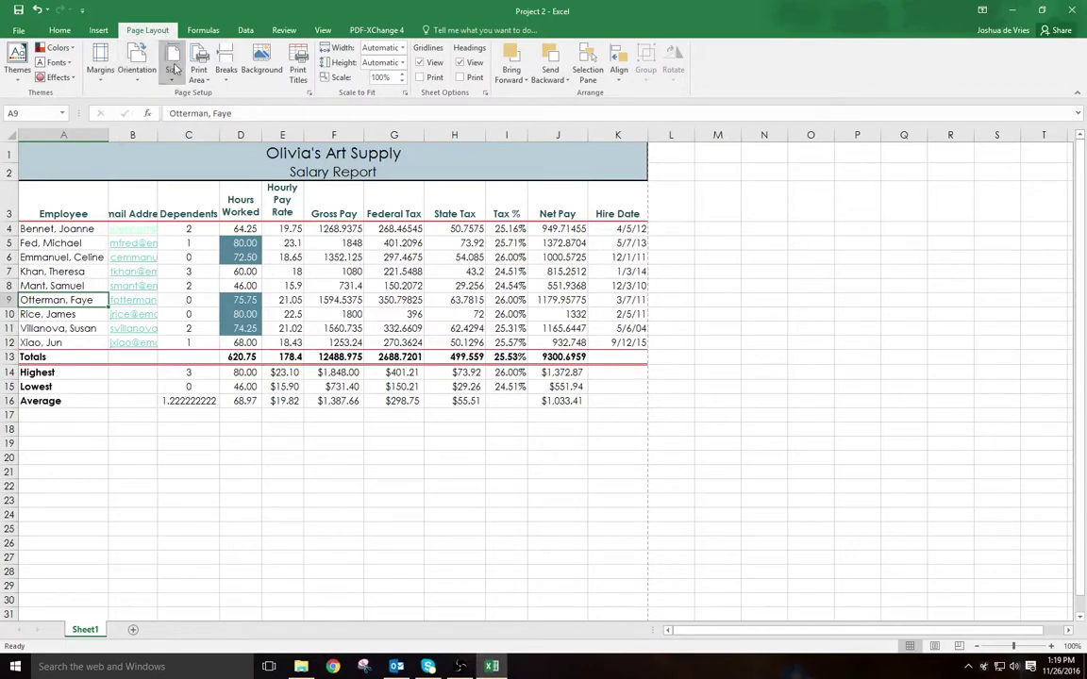
left_click(225, 70)
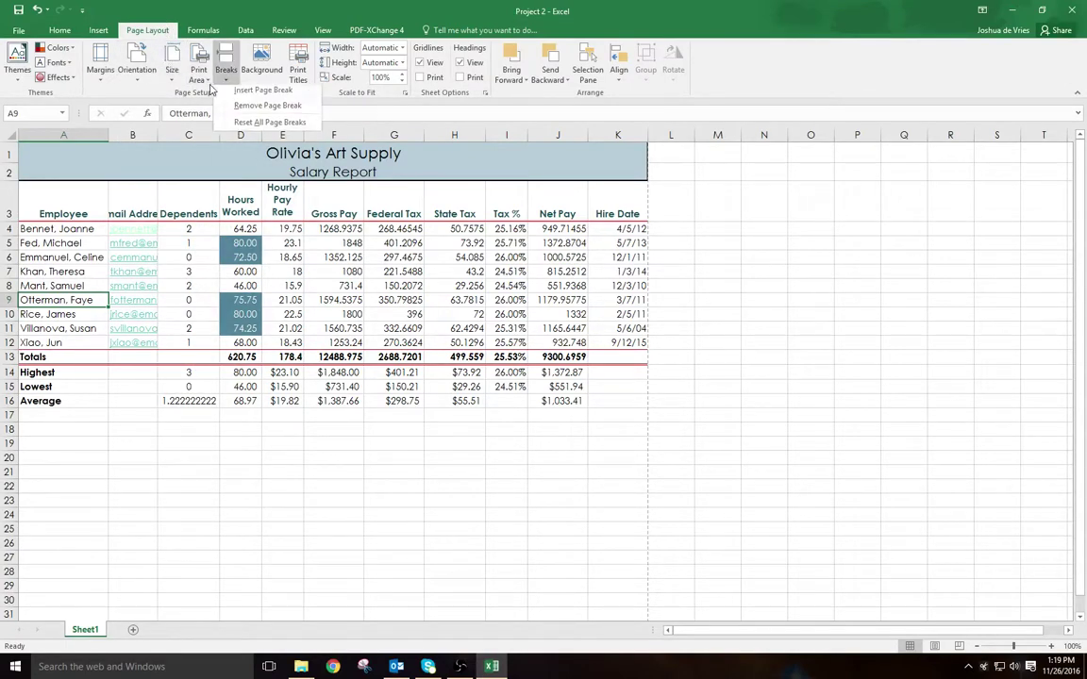
left_click(199, 73)
left_click(223, 72)
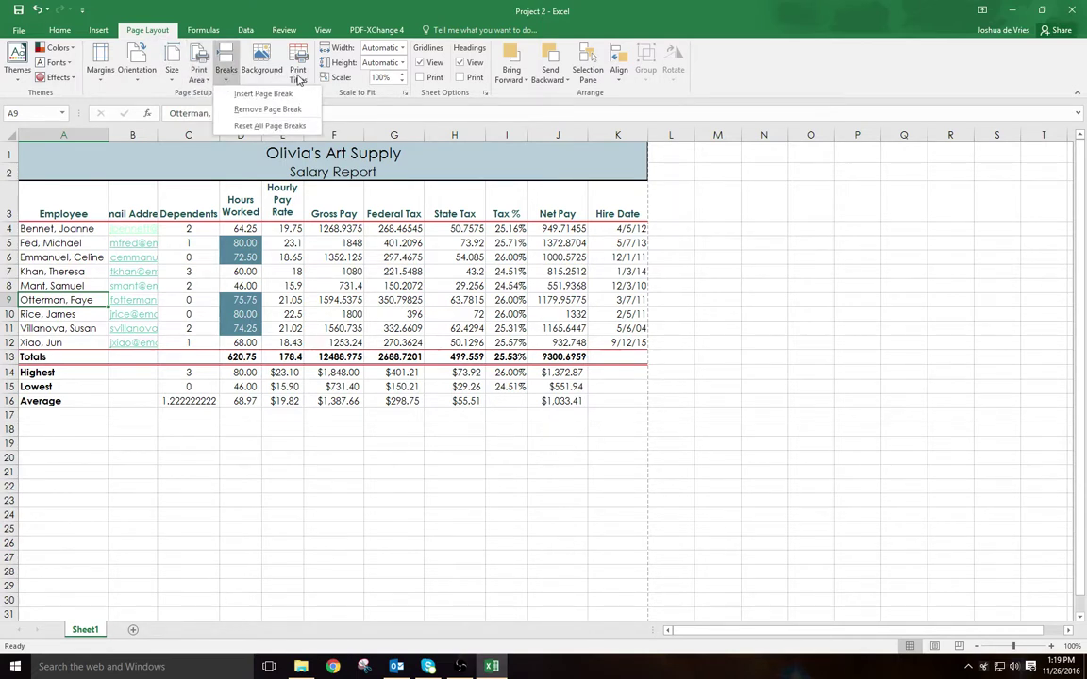
left_click(779, 366)
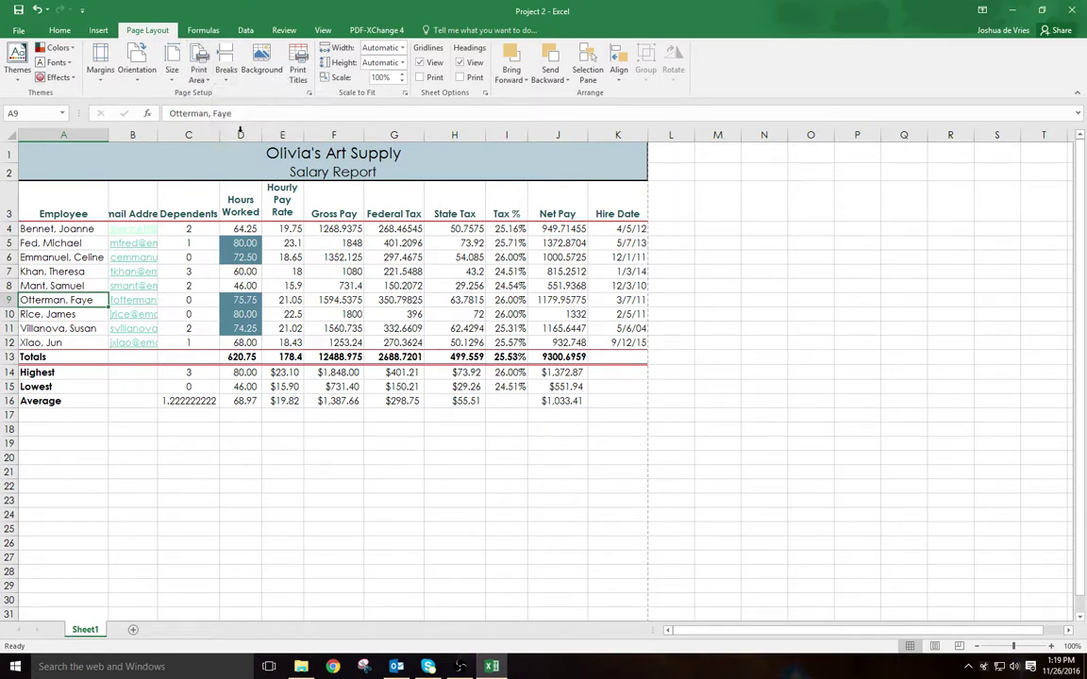